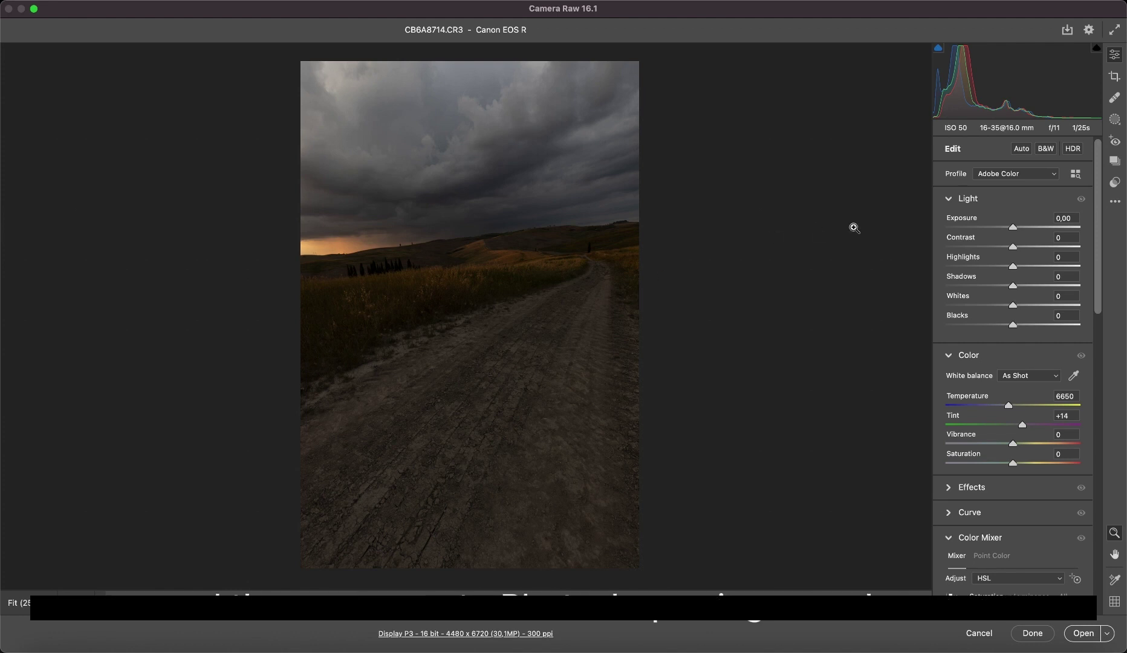
Apply the Adobe Landscape profile to the photo and compare it with Adobe Color, keeping Adobe Landscape.
click(999, 175)
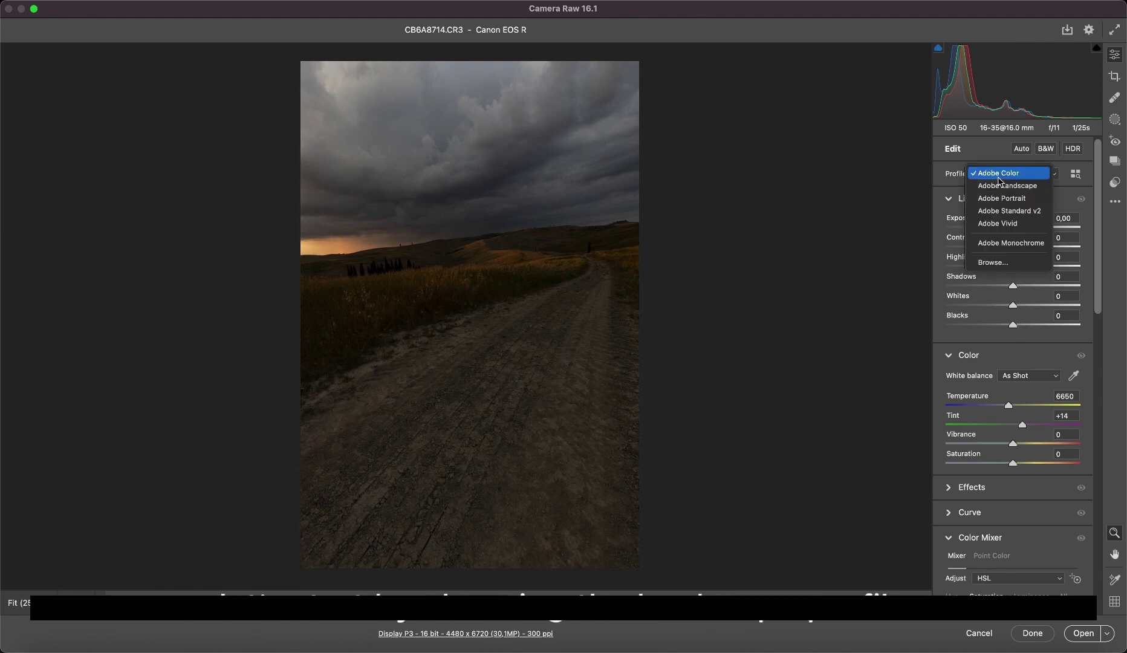
key(Escape)
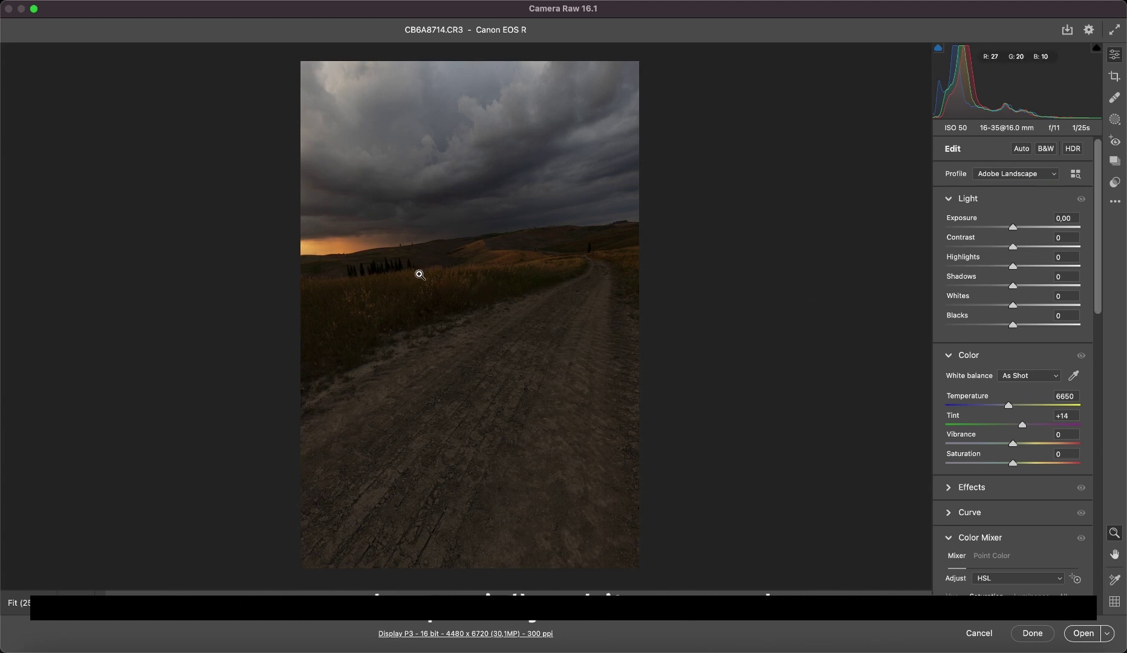
click(1017, 172)
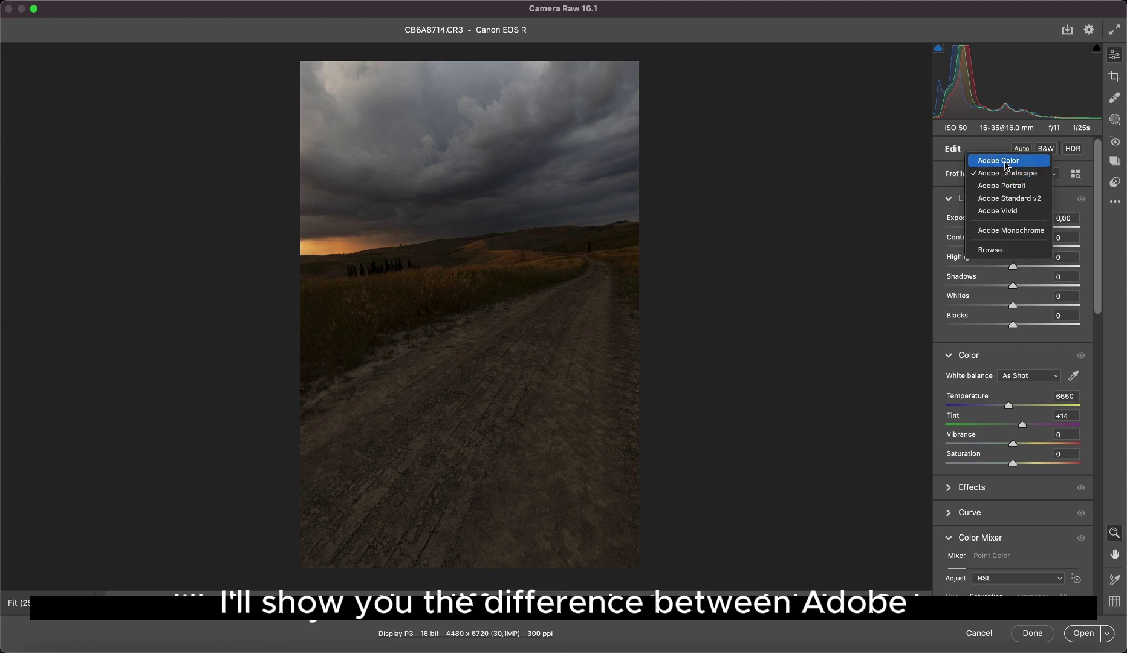
click(1006, 161)
click(1006, 176)
click(1004, 186)
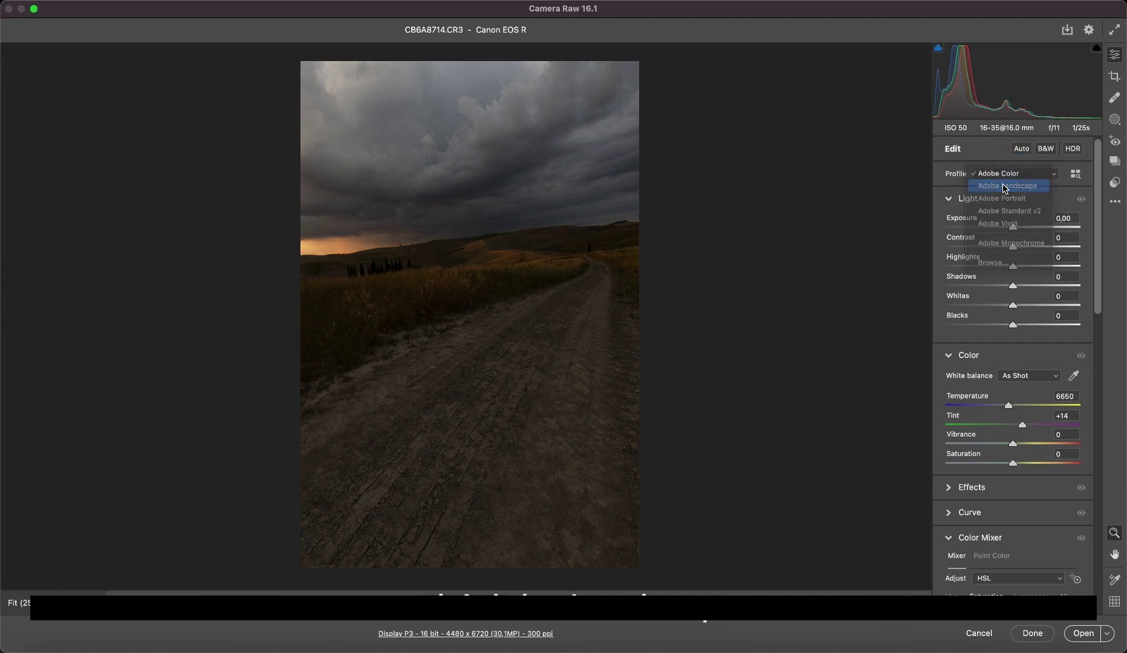
Compare the Adobe Color and Adobe Landscape profiles on a close-up of the cypress trees and grass, returning to Adobe Landscape.
click(441, 257)
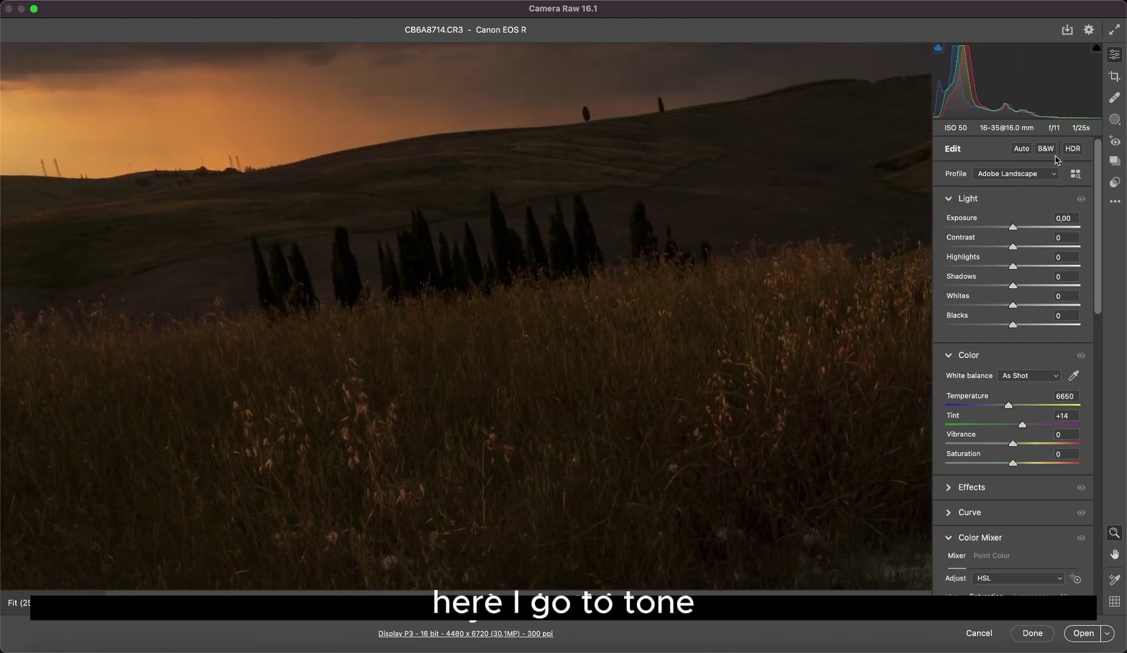
click(1028, 175)
click(1013, 158)
click(1021, 173)
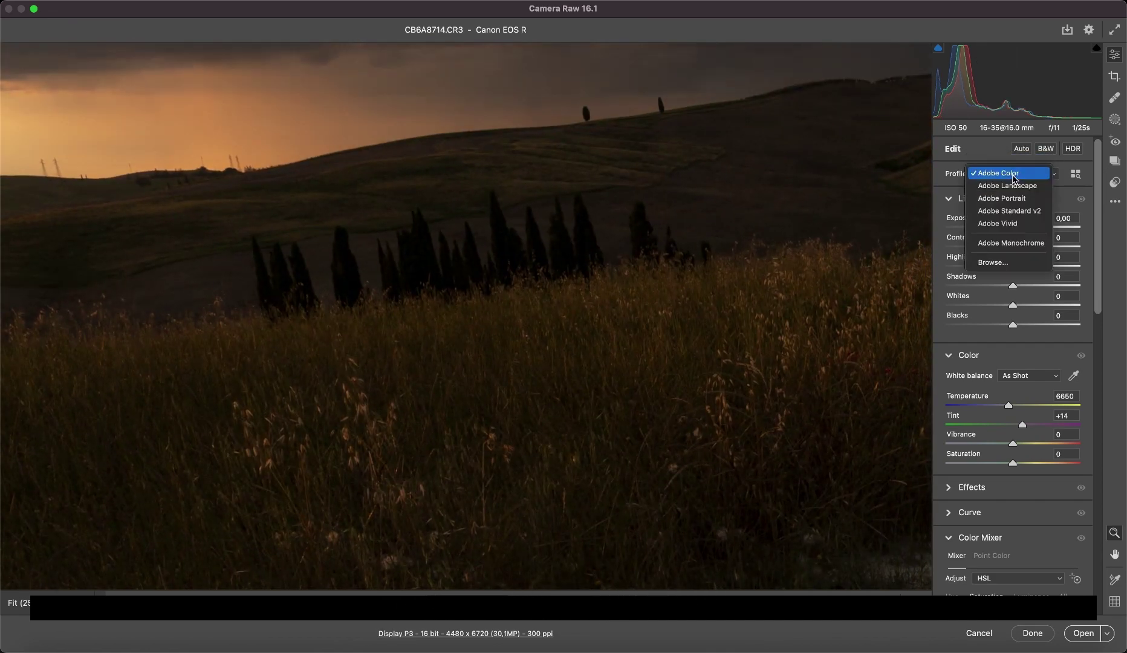
click(1008, 187)
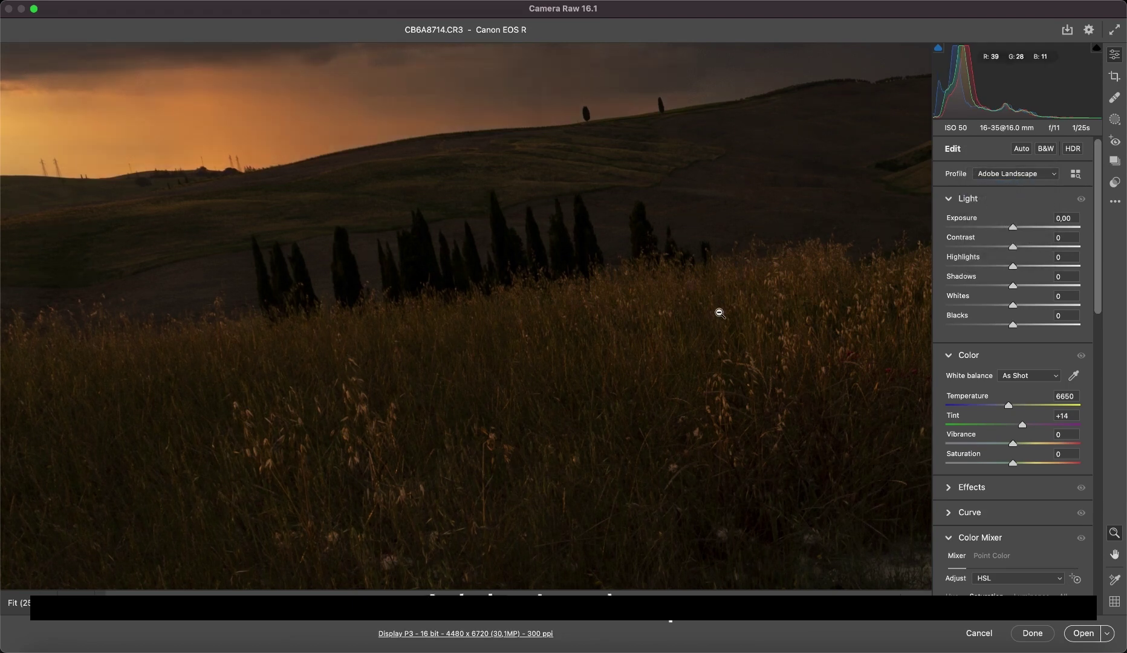
Warm the whole photo by setting the white balance temperature to 7558 and the tint to +19.
alt+click(720, 313)
alt+click(720, 313)
alt+click(719, 313)
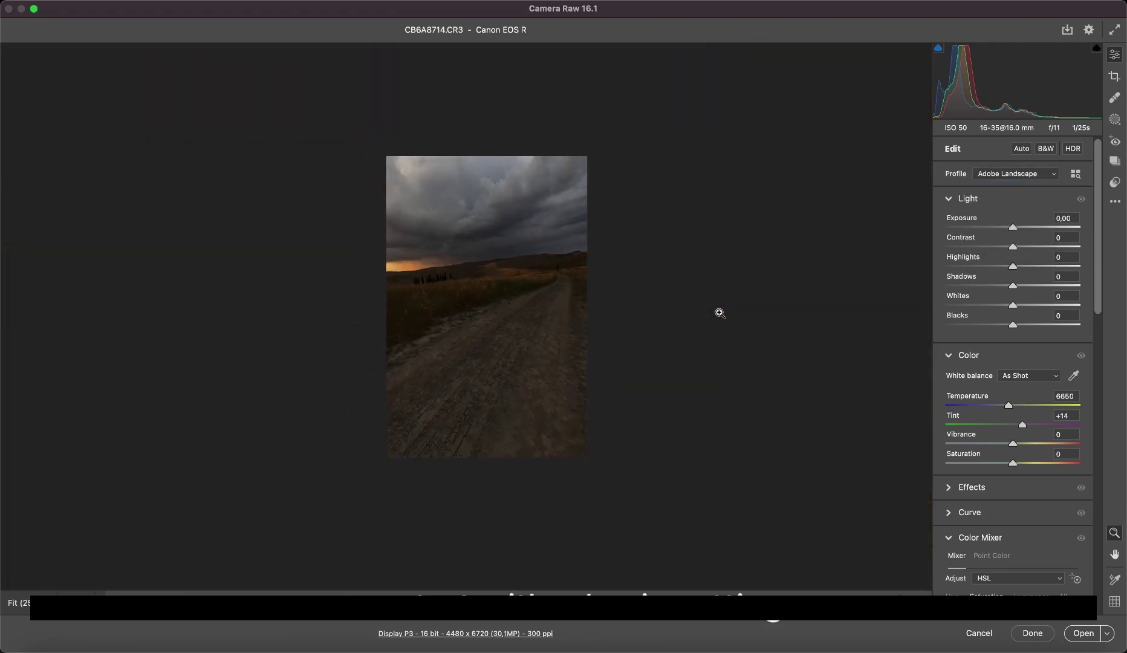
click(719, 313)
click(573, 348)
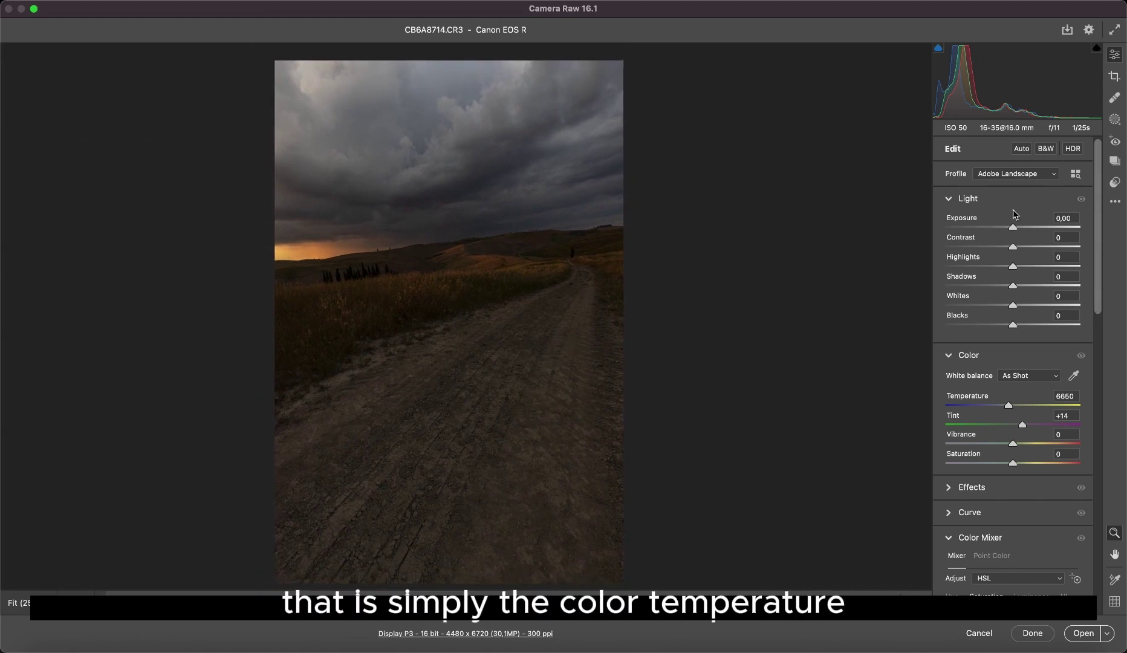
drag(1002, 397, 1020, 420)
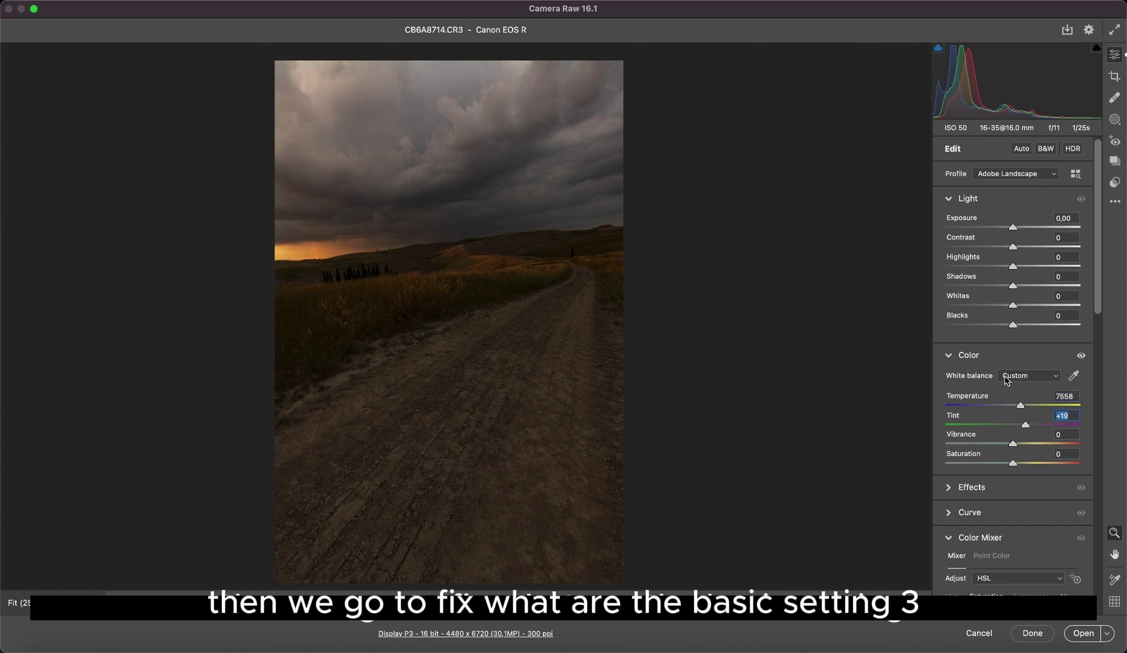
Set exposure to +0.35, contrast to +9, highlights to -100, whites to +38 and blacks to +13.
scroll(1005, 338, down, 2)
scroll(1001, 310, up, 1)
drag(1006, 211, 925, 254)
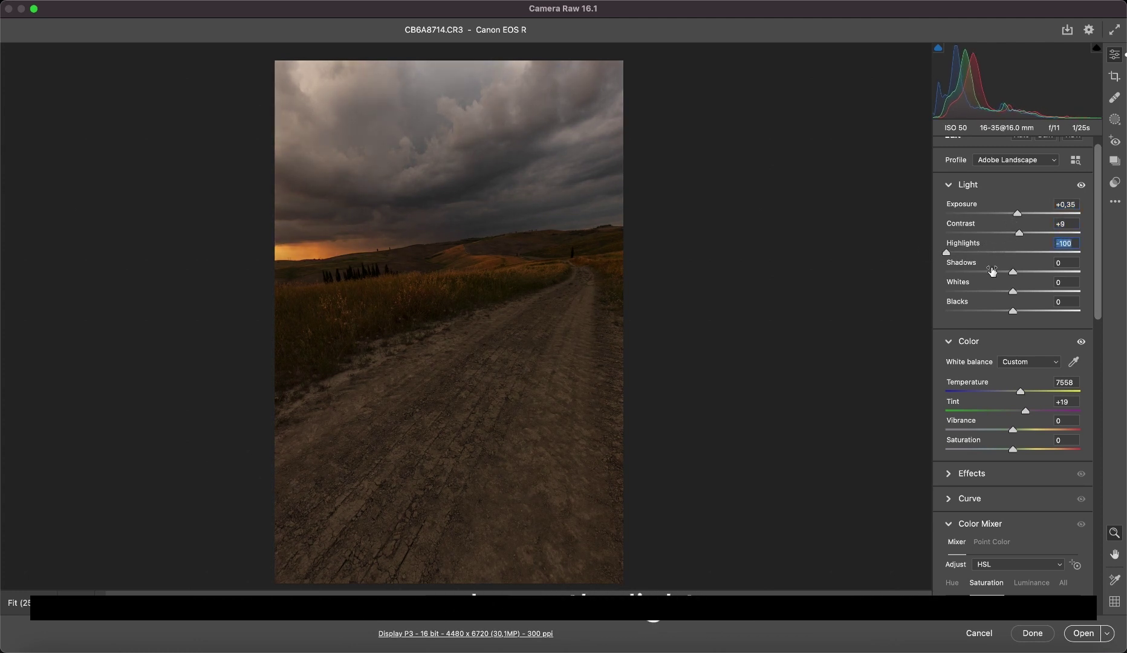
drag(992, 285, 1019, 313)
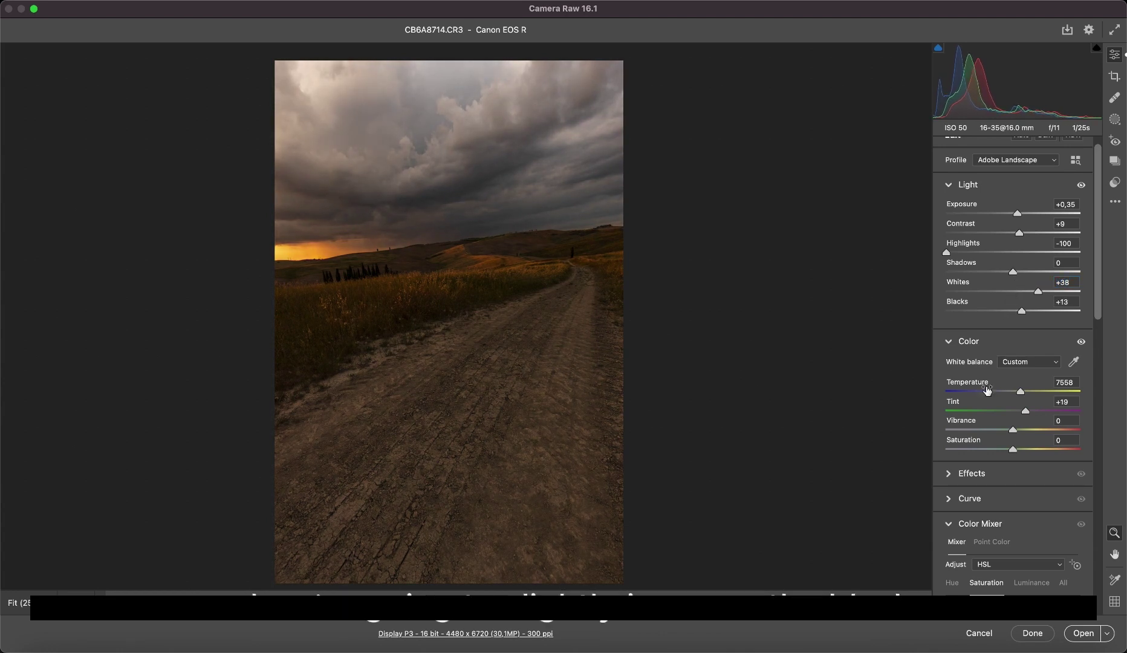
Lower the blues in the Color Mixer to a luminance of -84 and a saturation of -45.
scroll(981, 399, down, 3)
click(950, 394)
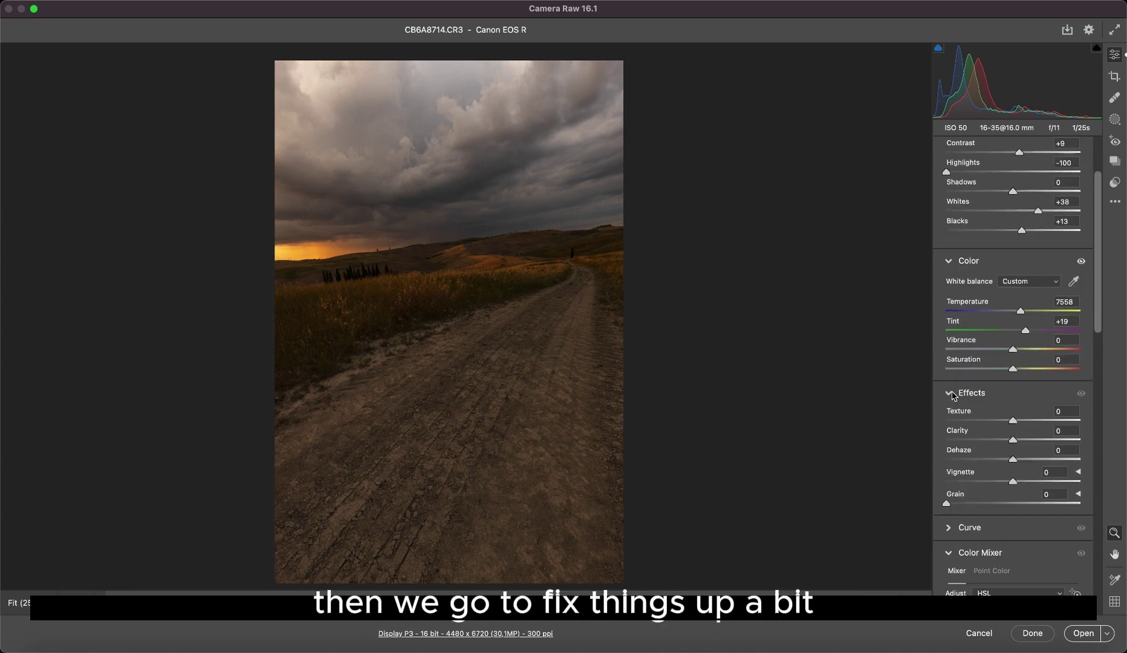
click(949, 394)
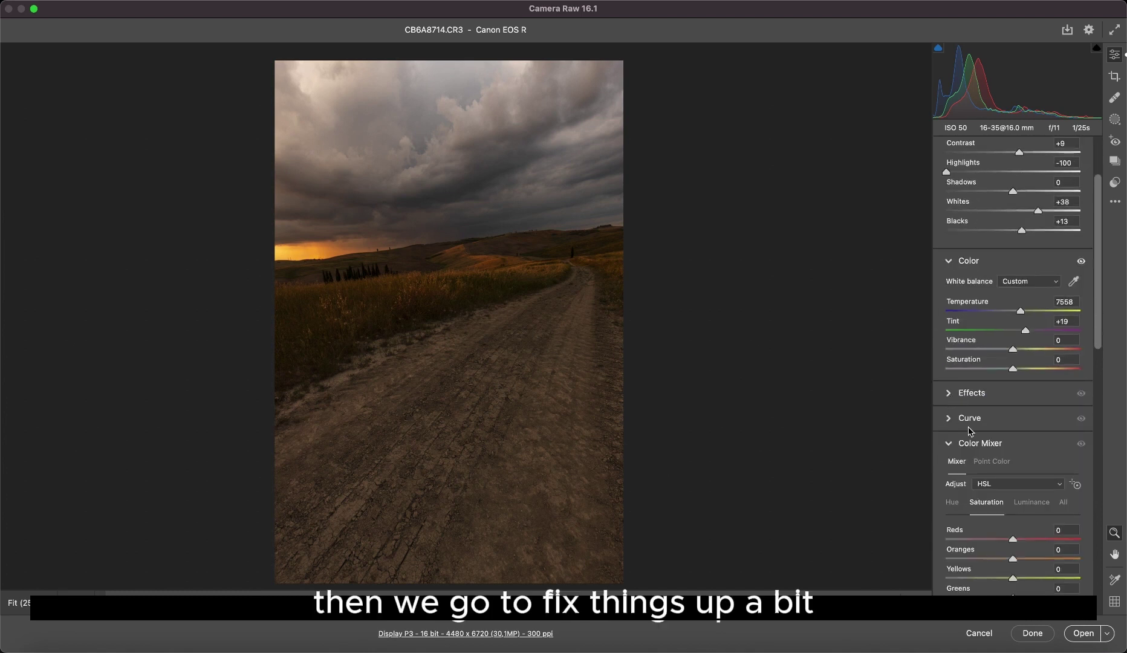
scroll(967, 426, down, 2)
scroll(943, 393, down, 3)
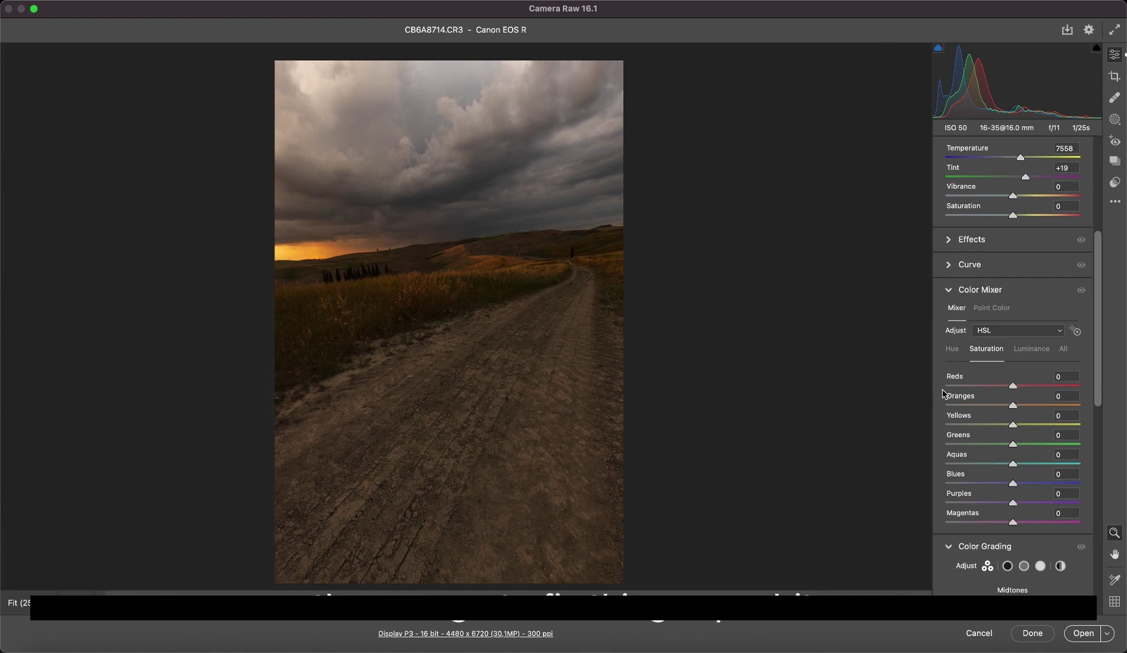
click(1024, 353)
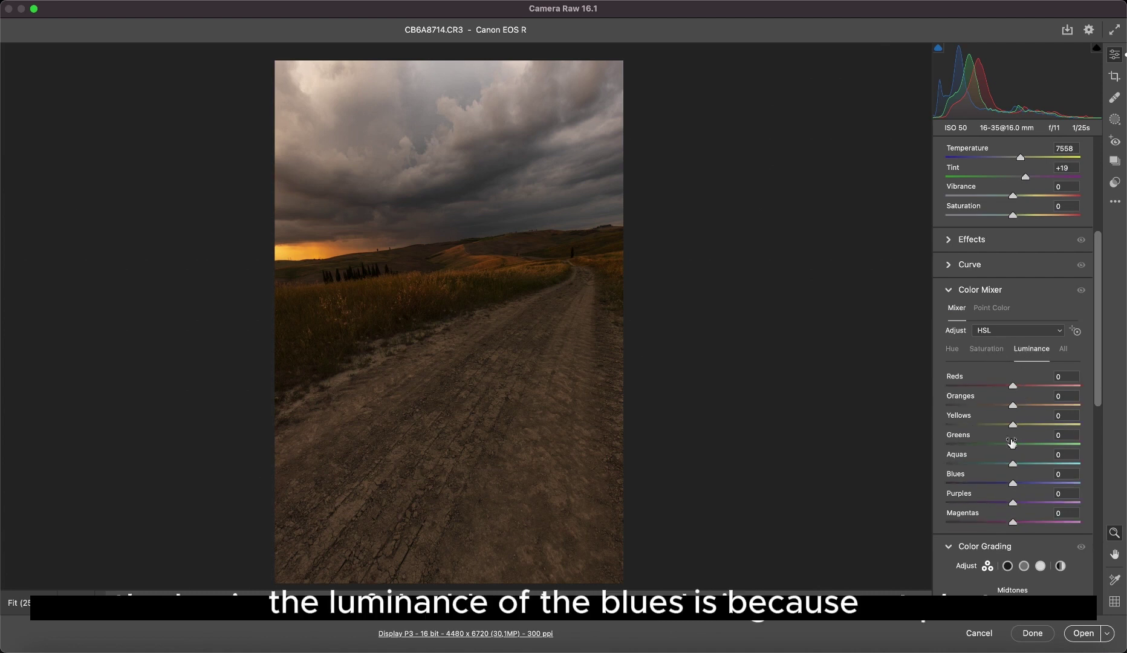
drag(1011, 481, 979, 484)
click(987, 349)
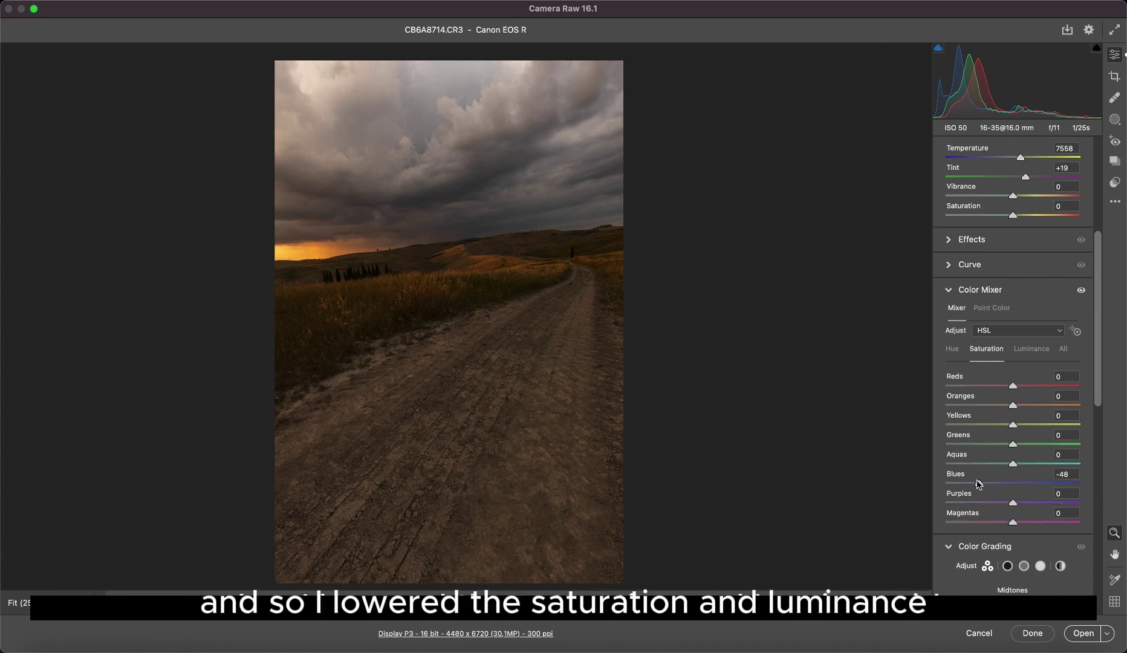
click(990, 479)
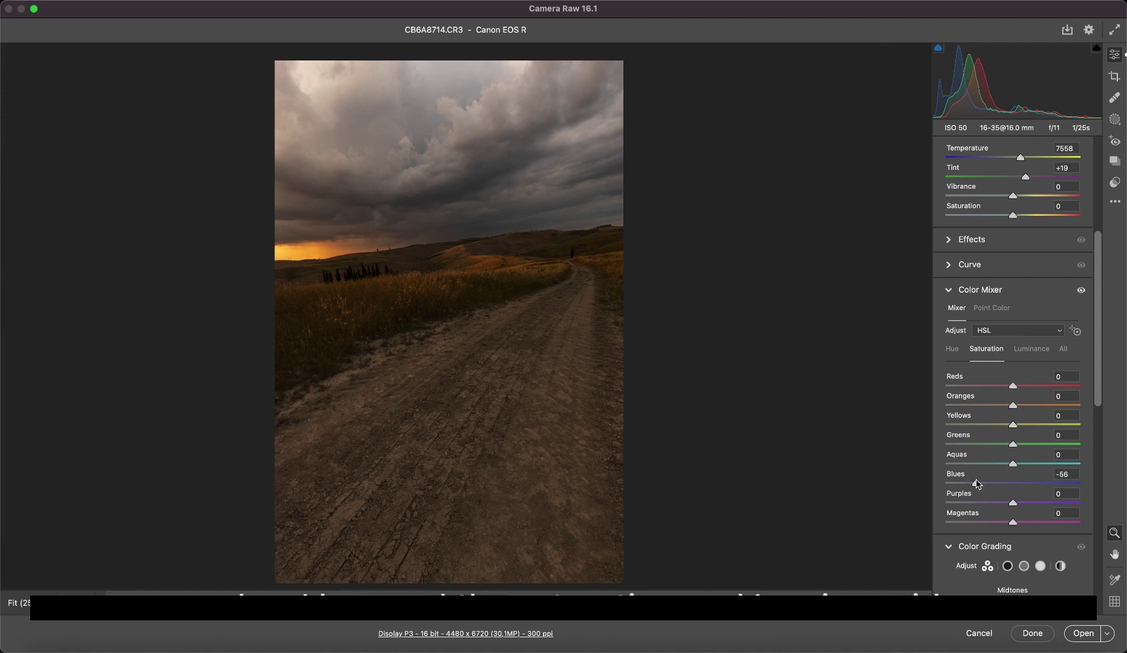
Lower the white balance temperature slightly.
scroll(1019, 231, up, 3)
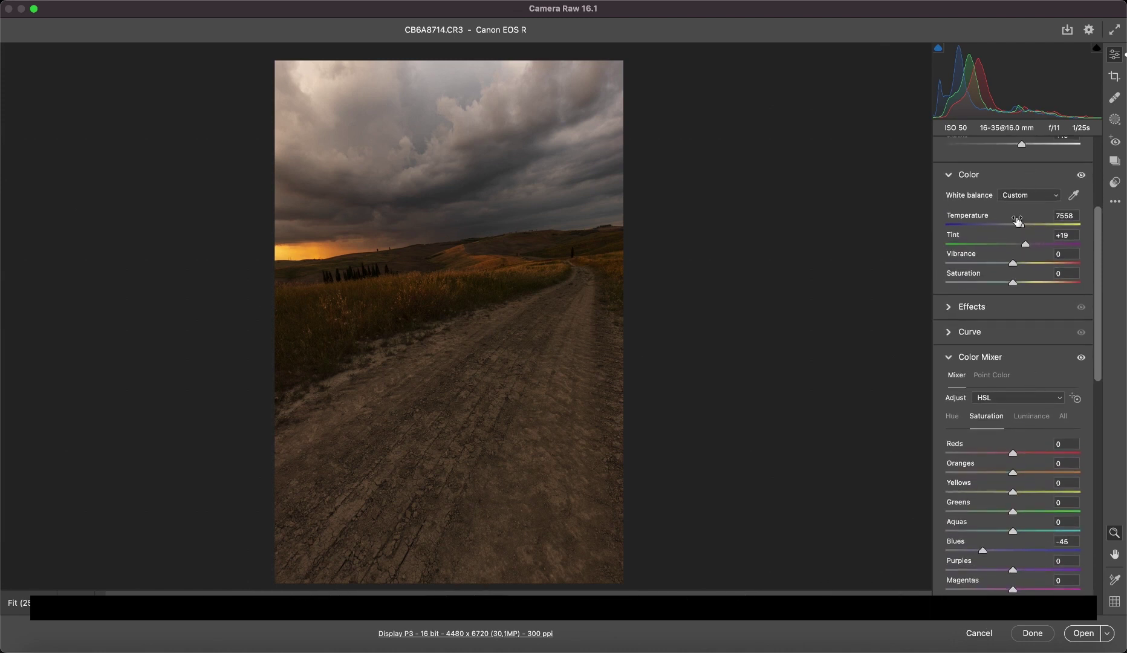
drag(1017, 221, 1014, 222)
Compare the photo with and without the Color Mixer adjustments, leaving them enabled.
scroll(1021, 404, down, 5)
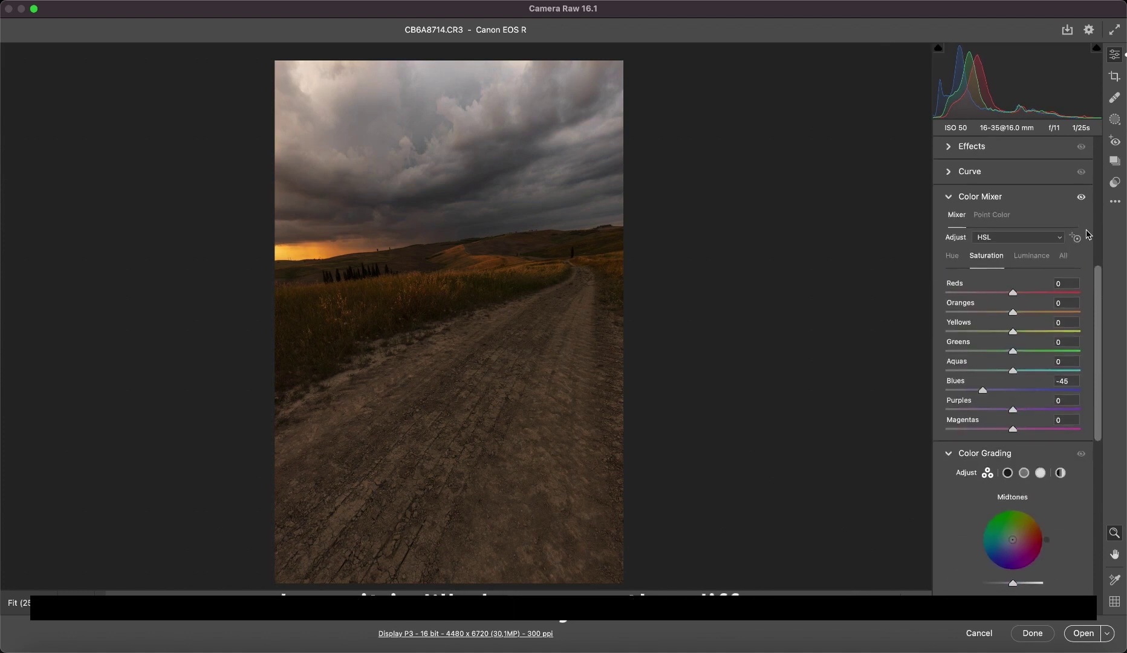
click(1081, 198)
click(1081, 198)
click(1081, 198)
click(1081, 198)
Set the oranges' luminance to +62 and raise the reds' slightly, with saturation at +28 for oranges and +14 for reds.
click(1027, 256)
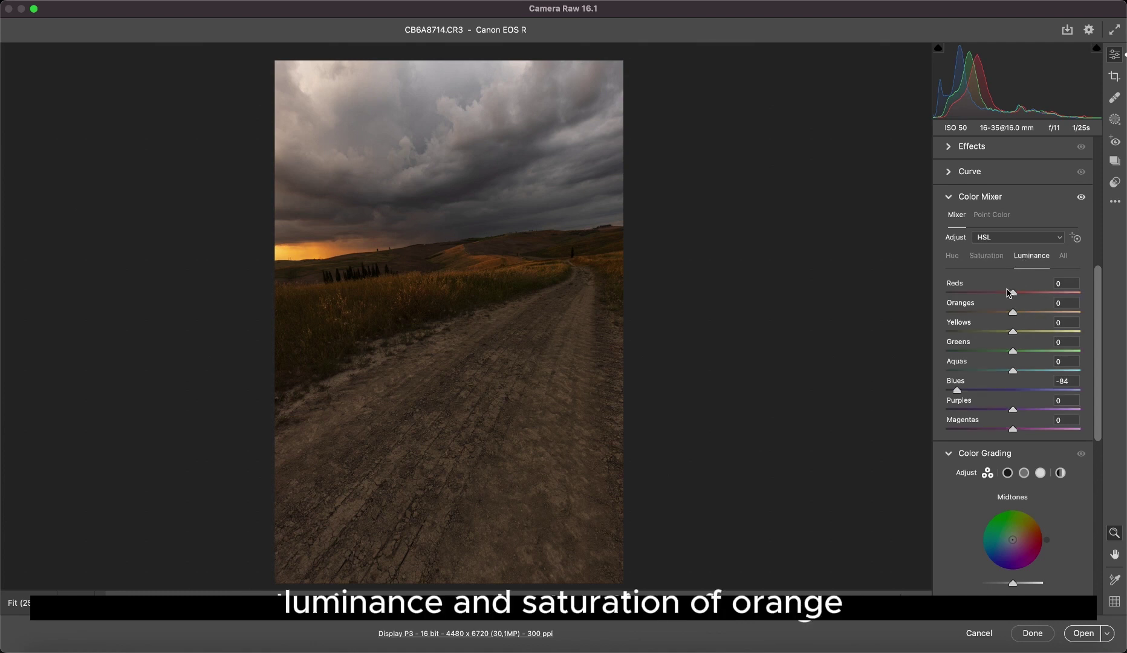
drag(1012, 312, 1035, 320)
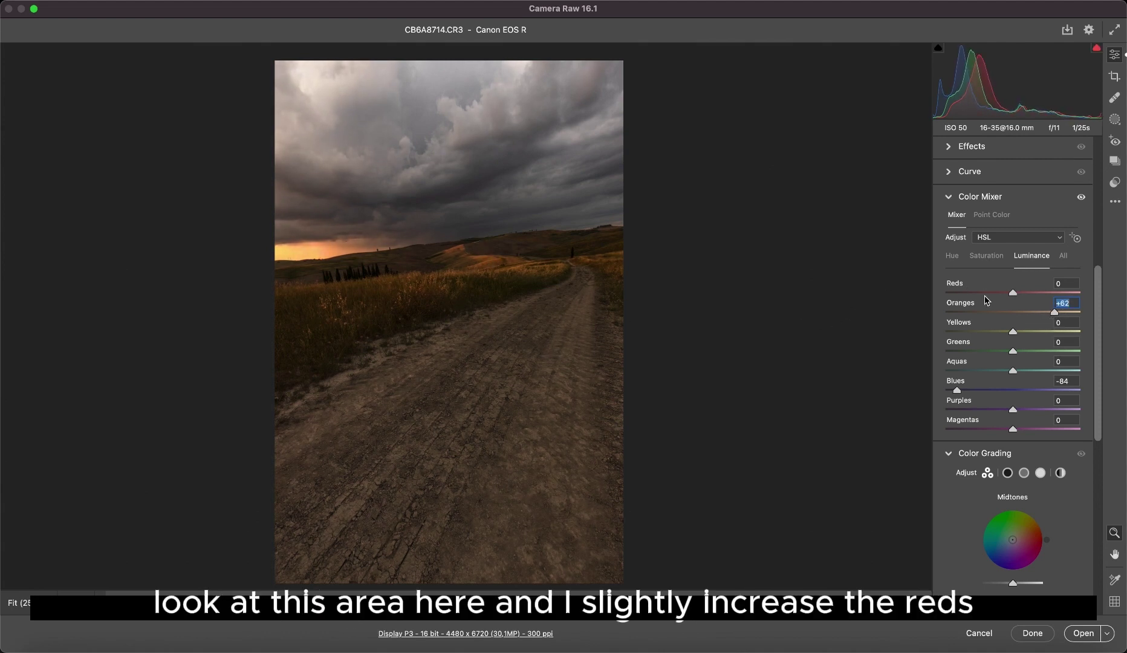
mouse_move(1006, 295)
mouse_down()
mouse_move(1045, 294)
mouse_move(1013, 308)
mouse_move(1017, 287)
mouse_up()
click(985, 261)
Tint the highlights orange in Color Grading with hue 38 and saturation 36.
scroll(1013, 376, down, 5)
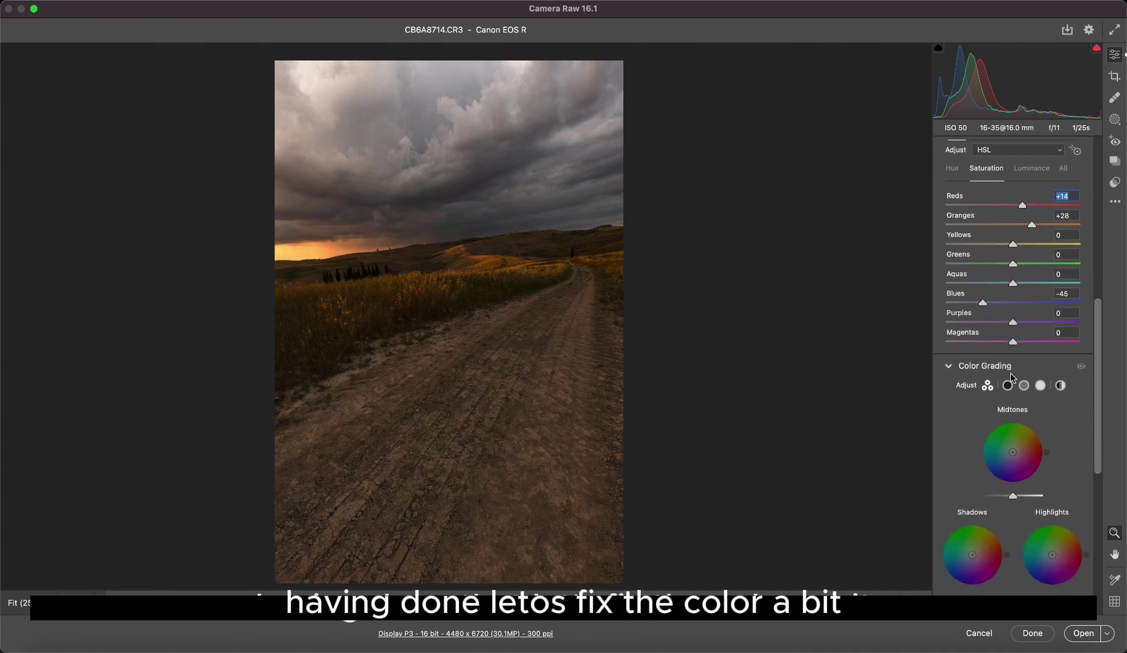
click(1008, 319)
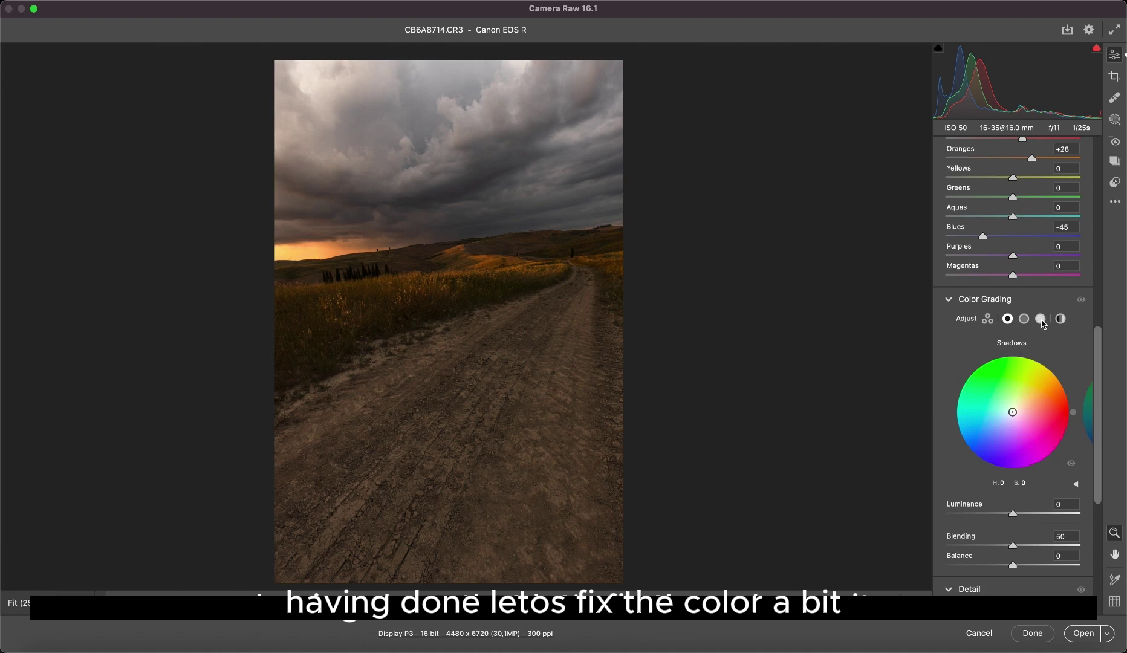
click(1040, 319)
drag(1012, 412, 1053, 381)
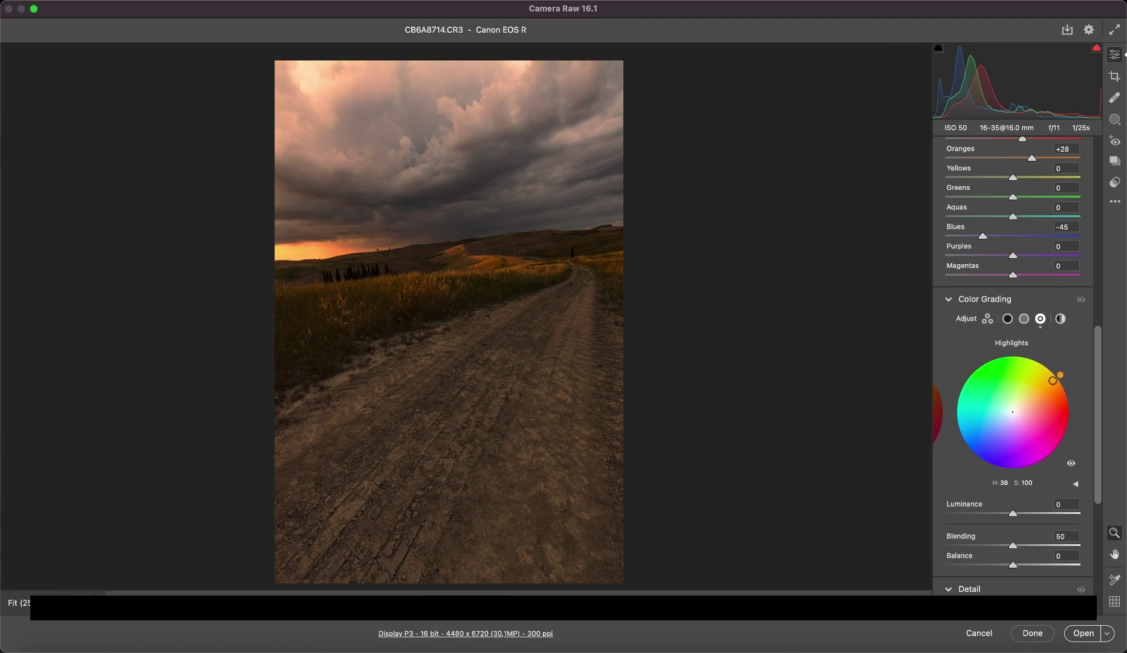
scroll(1022, 517, down, 4)
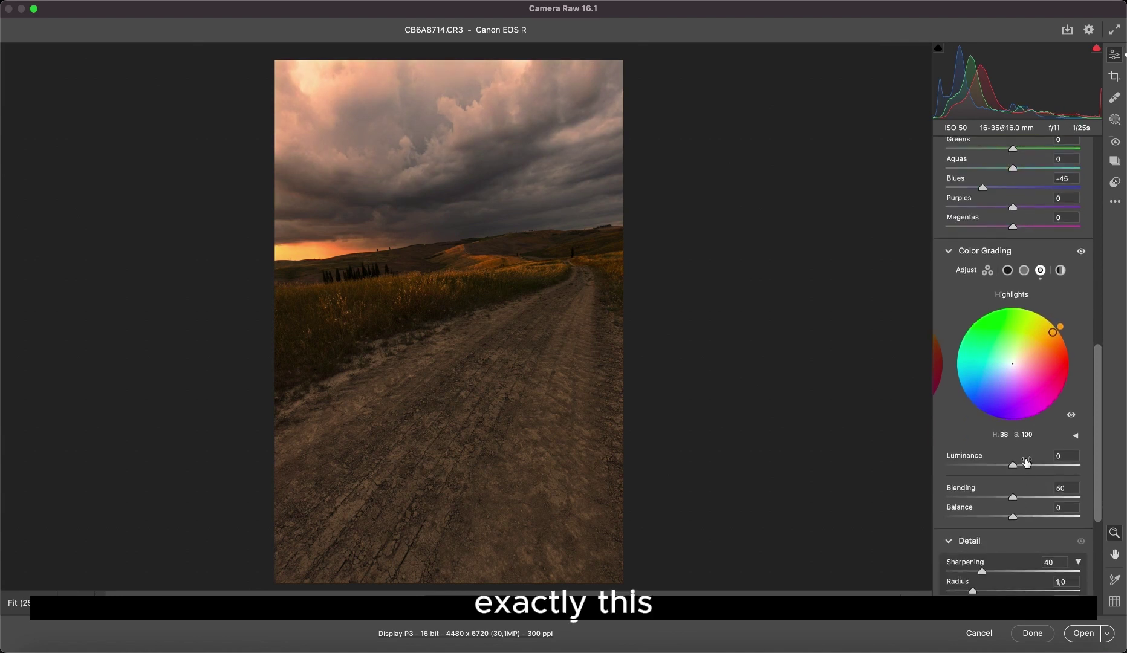
drag(1051, 288, 1027, 298)
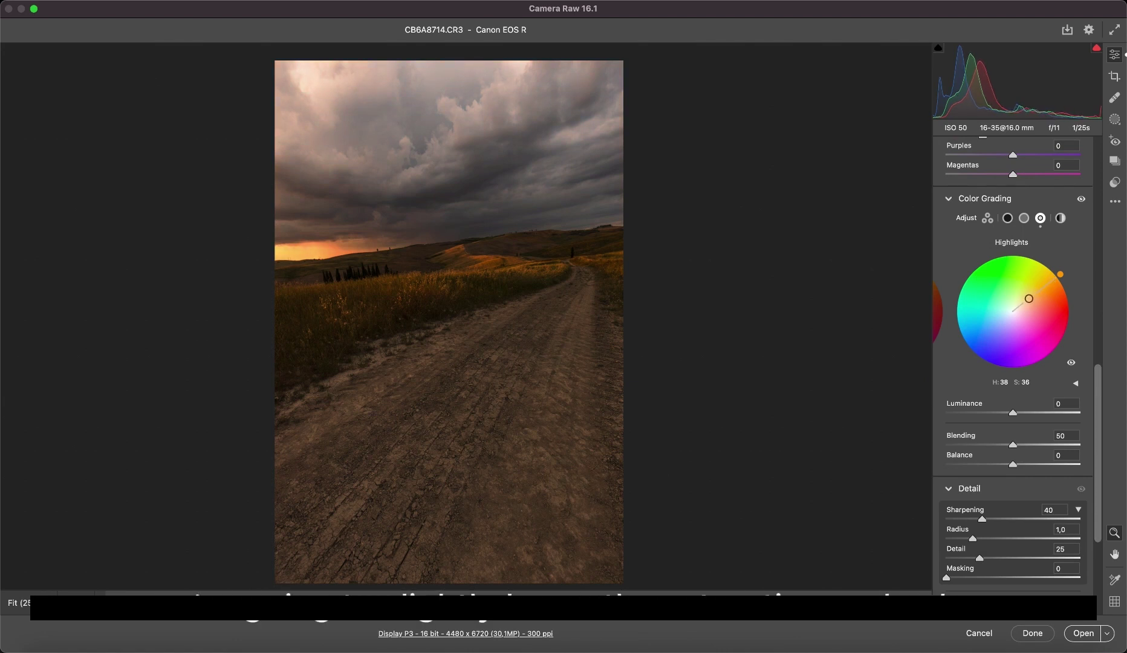
Tint the shadows blue in Color Grading with hue 229 and saturation 30.
click(1007, 219)
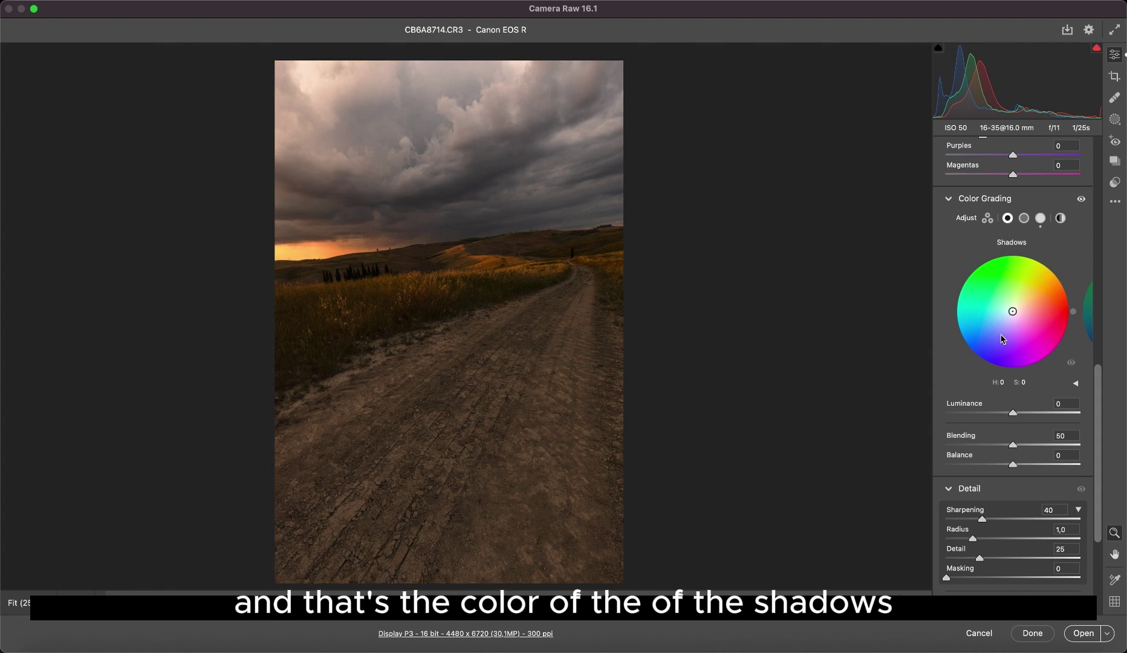
mouse_move(1013, 311)
mouse_down()
mouse_move(979, 350)
mouse_move(1013, 311)
mouse_move(1001, 325)
mouse_up()
Compare the photo with and without the Color Grading tints, leaving them enabled.
click(1081, 198)
click(1082, 197)
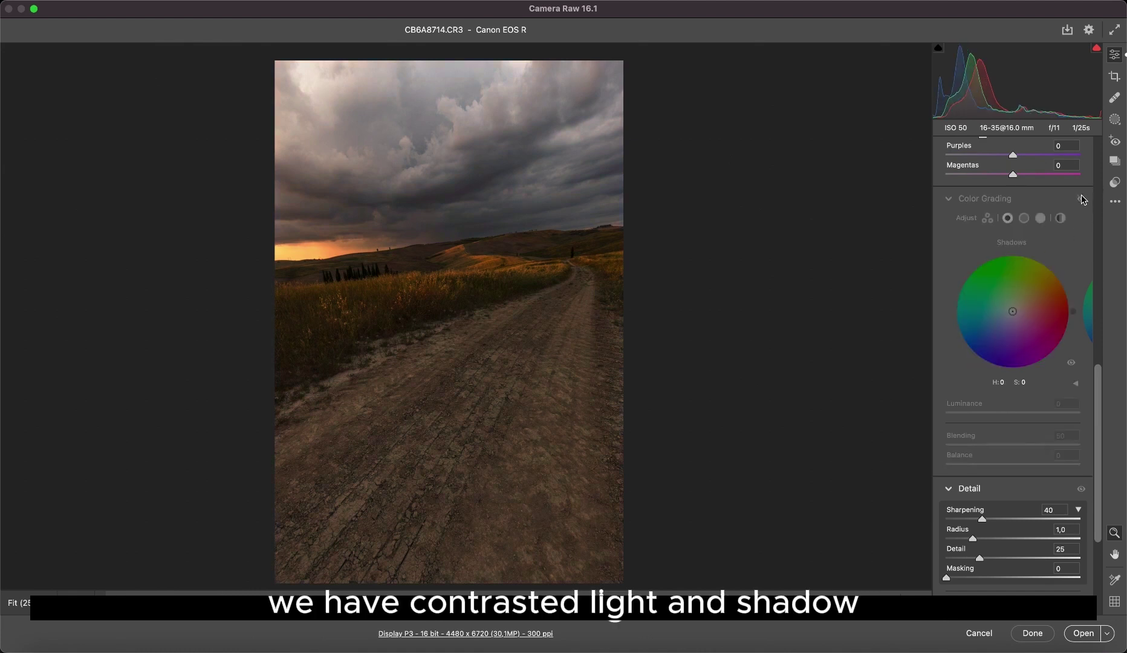
click(1082, 197)
click(1082, 198)
click(1082, 197)
click(1082, 198)
click(1082, 198)
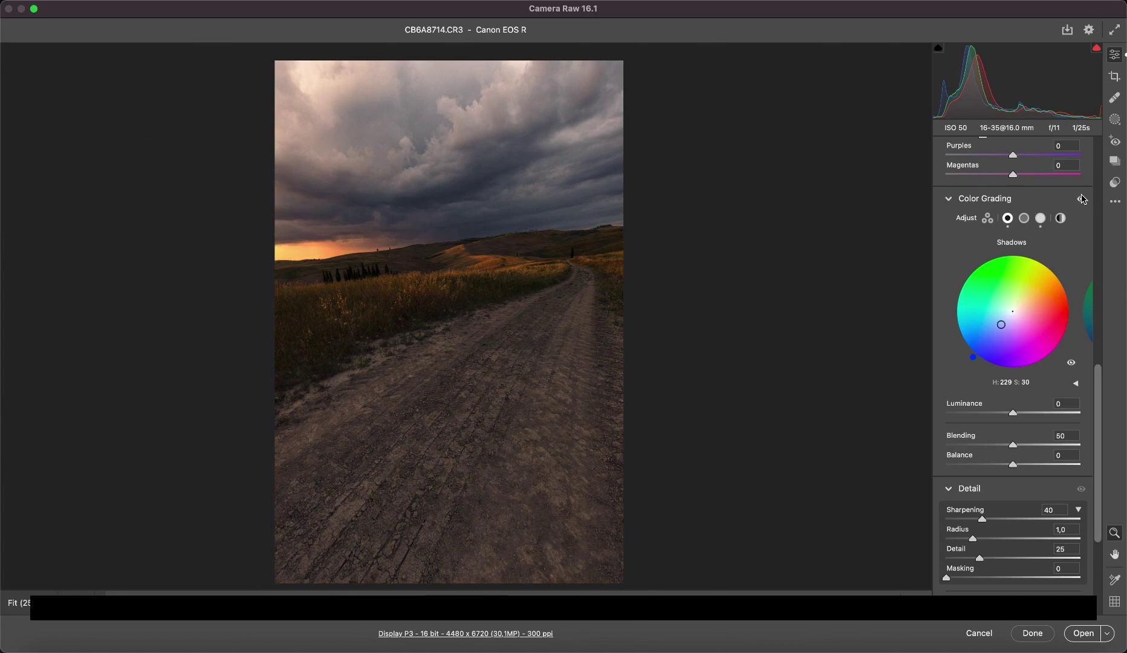
click(1081, 198)
click(1082, 198)
click(1081, 198)
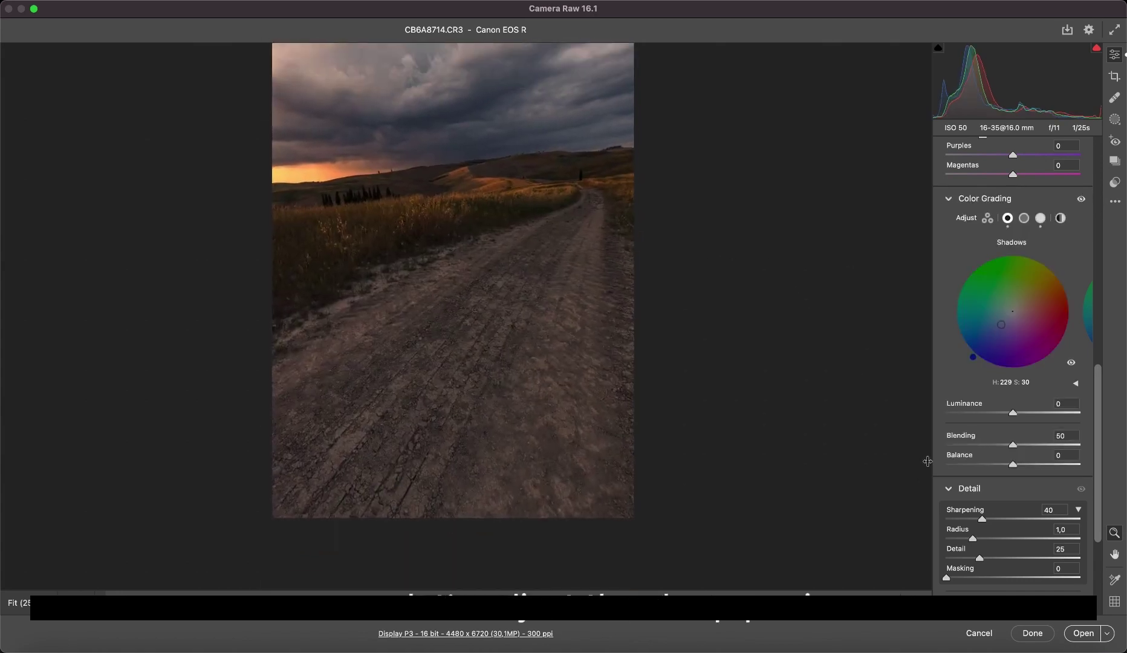
Set the photo's sharpening to 142, with radius 0.5, detail 71 and masking 38.
click(409, 199)
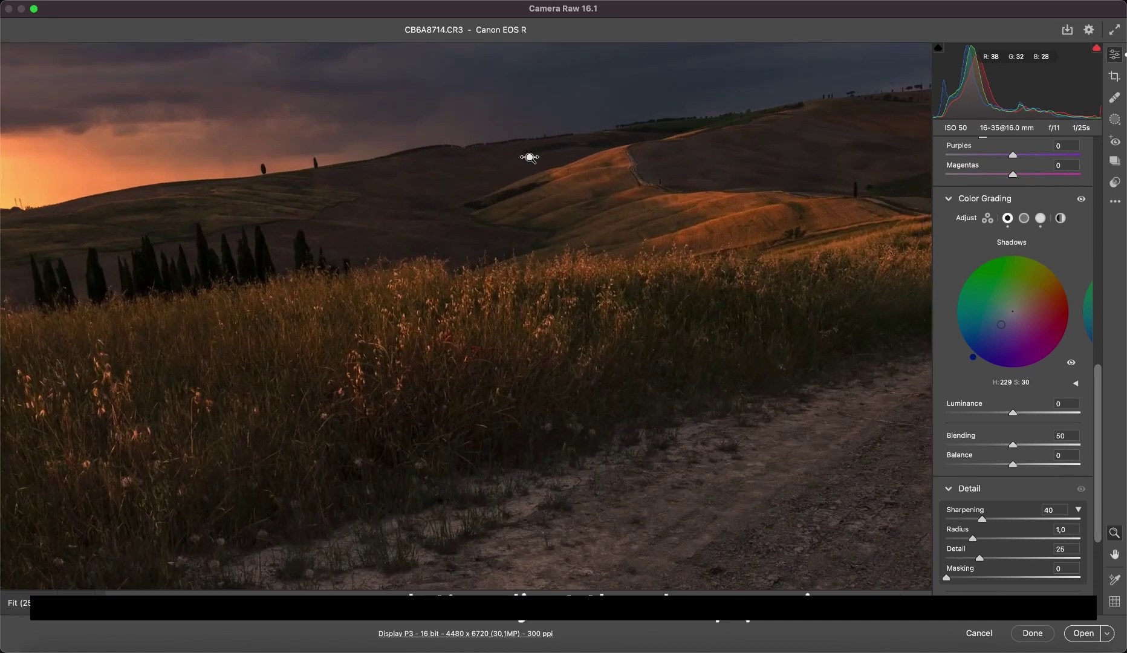
drag(977, 511, 1043, 517)
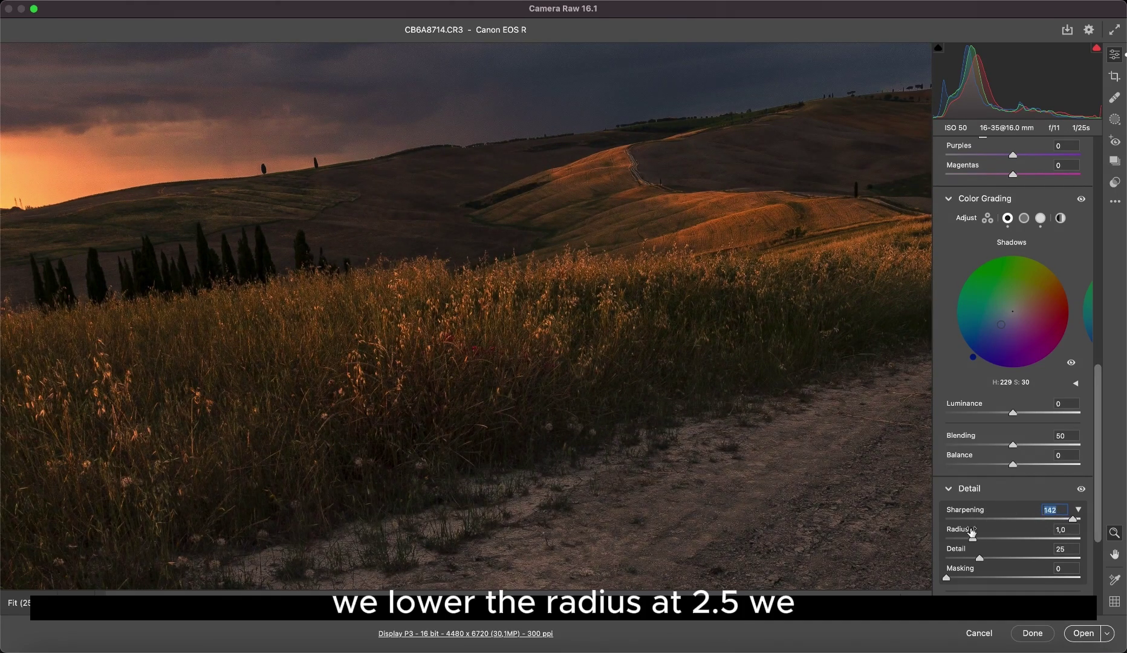
drag(972, 538, 1043, 563)
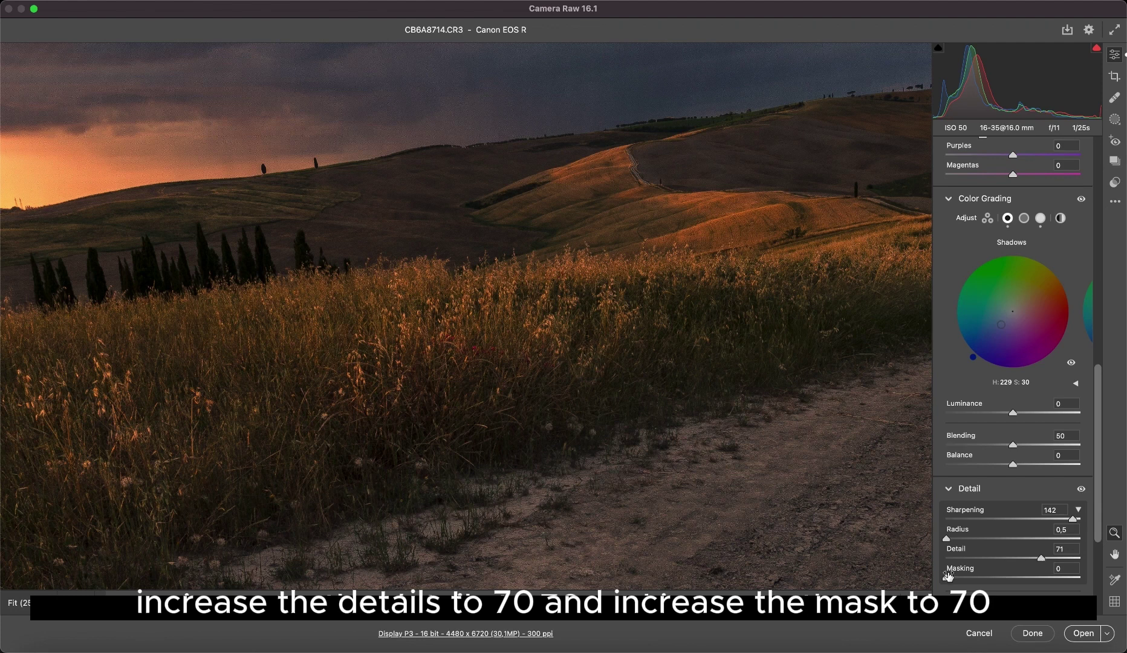
drag(952, 581, 997, 581)
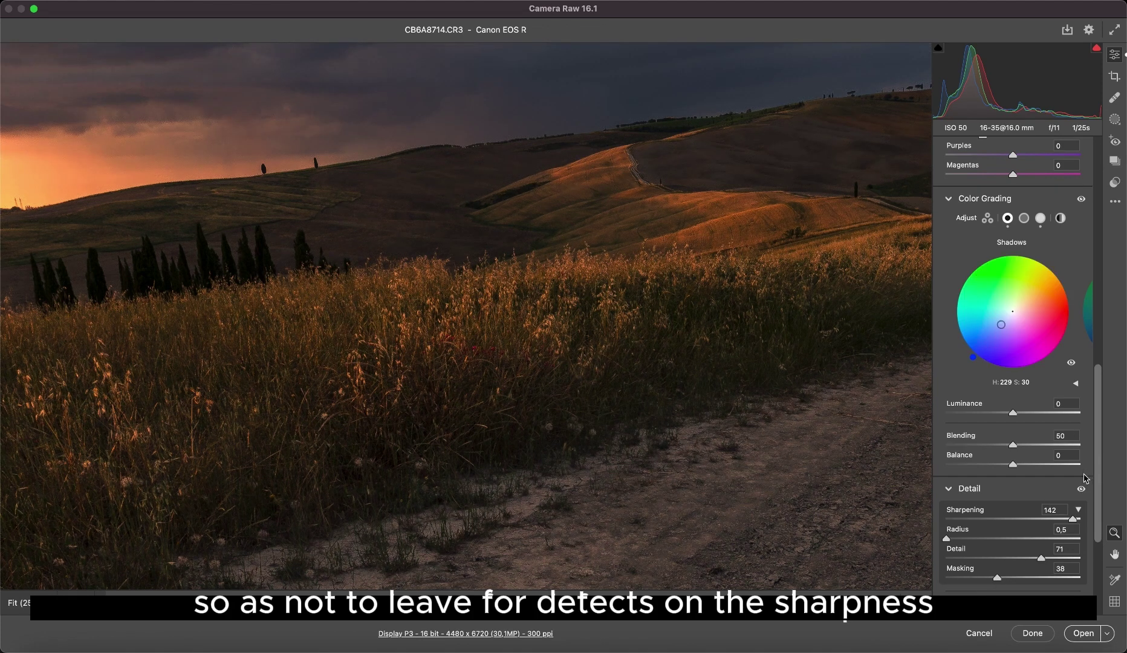
Compare the photo with and without the Detail sharpening, leaving it enabled.
click(1081, 489)
click(1081, 490)
click(1082, 489)
click(1082, 490)
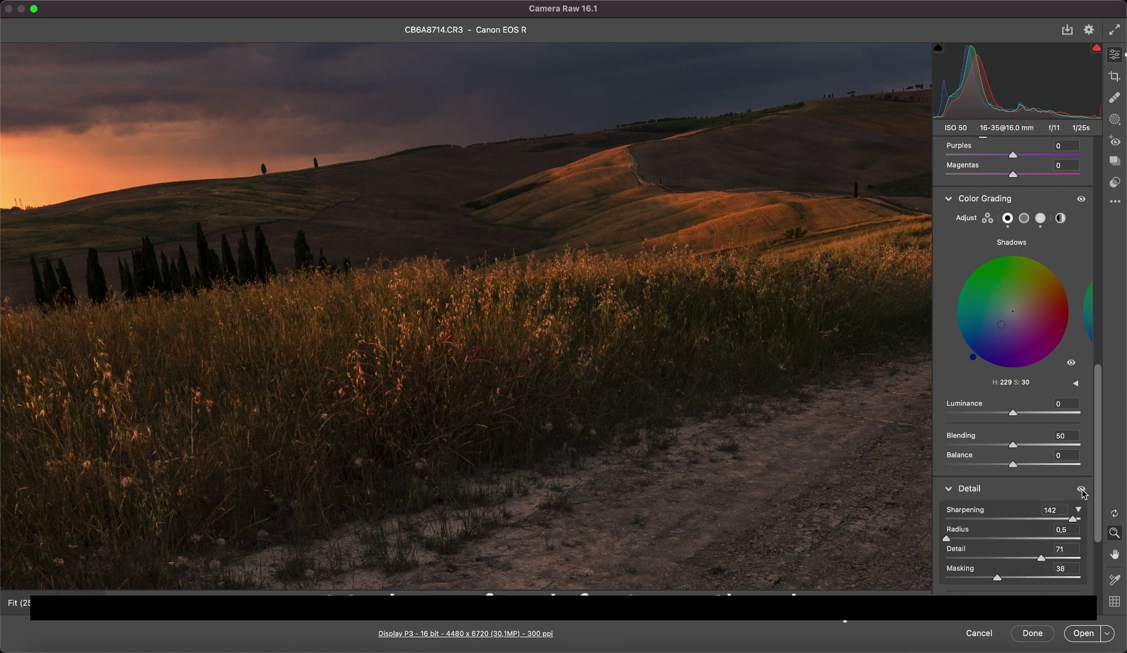
click(1081, 489)
click(1082, 490)
Set the sharpening masking to 57 and check the sharpening effect on the whole photo.
drag(1001, 571, 1008, 572)
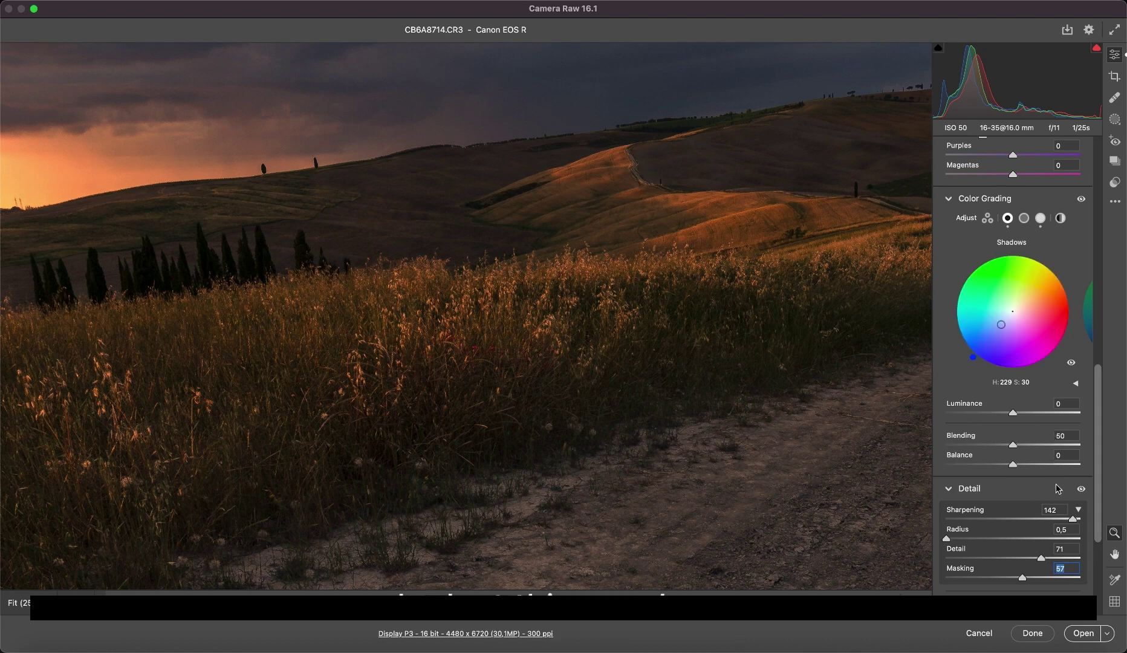
drag(1081, 489, 1081, 491)
click(779, 413)
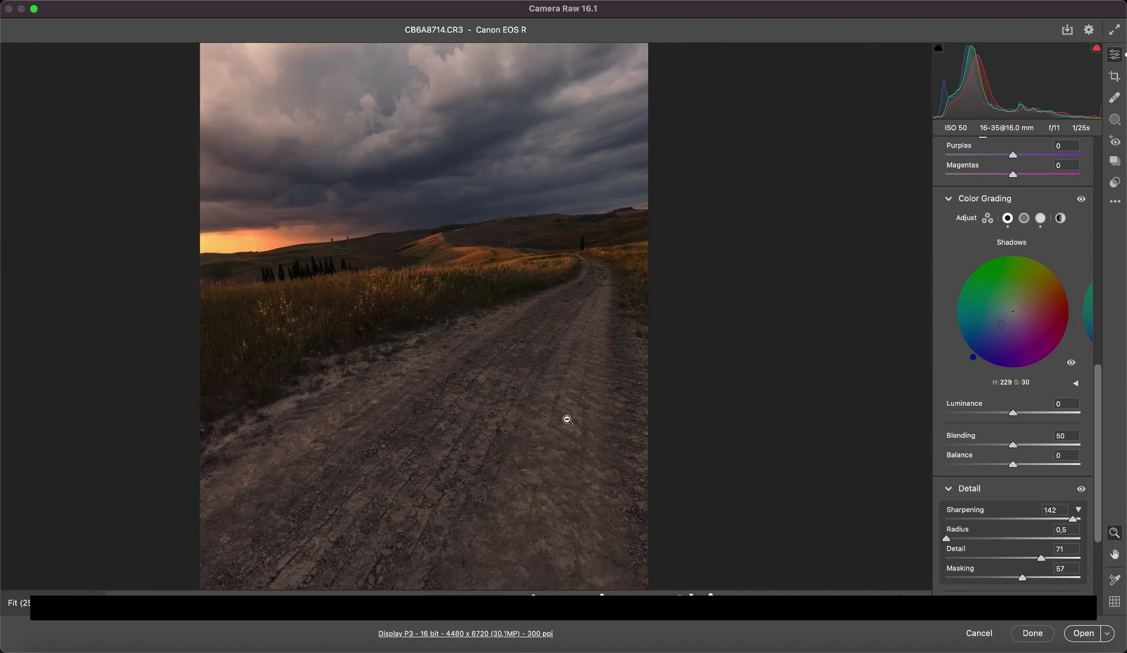
click(567, 419)
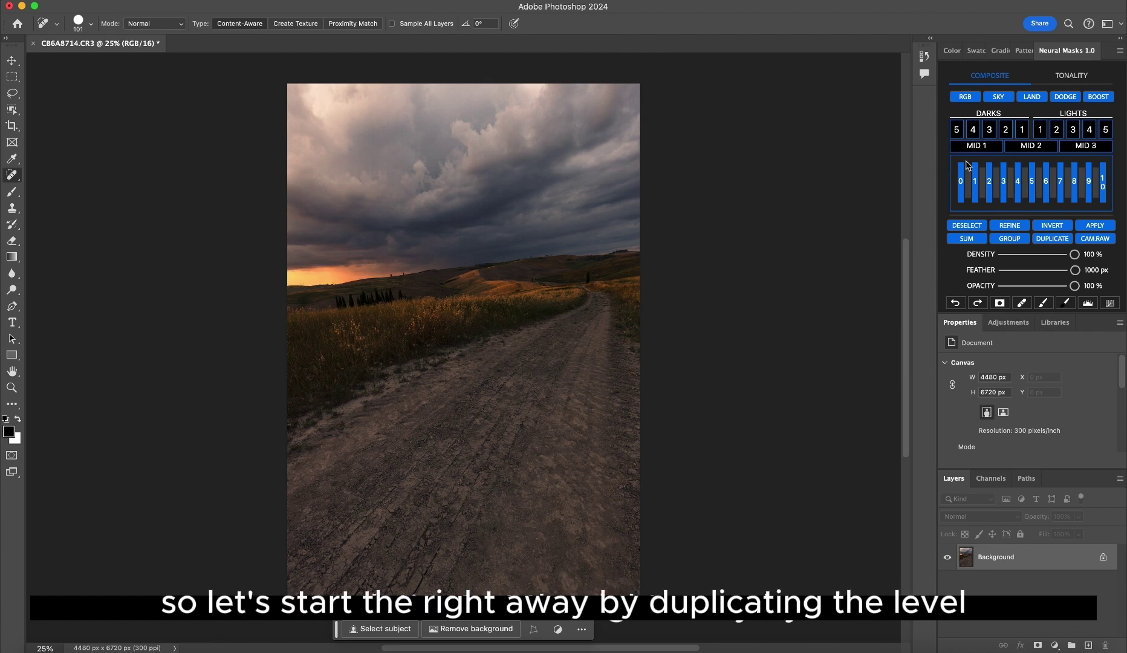
Duplicate the Background layer in Photoshop, choosing the Lights 2 luminosity mask and adding a layer mask to the copy.
drag(1015, 565, 1088, 644)
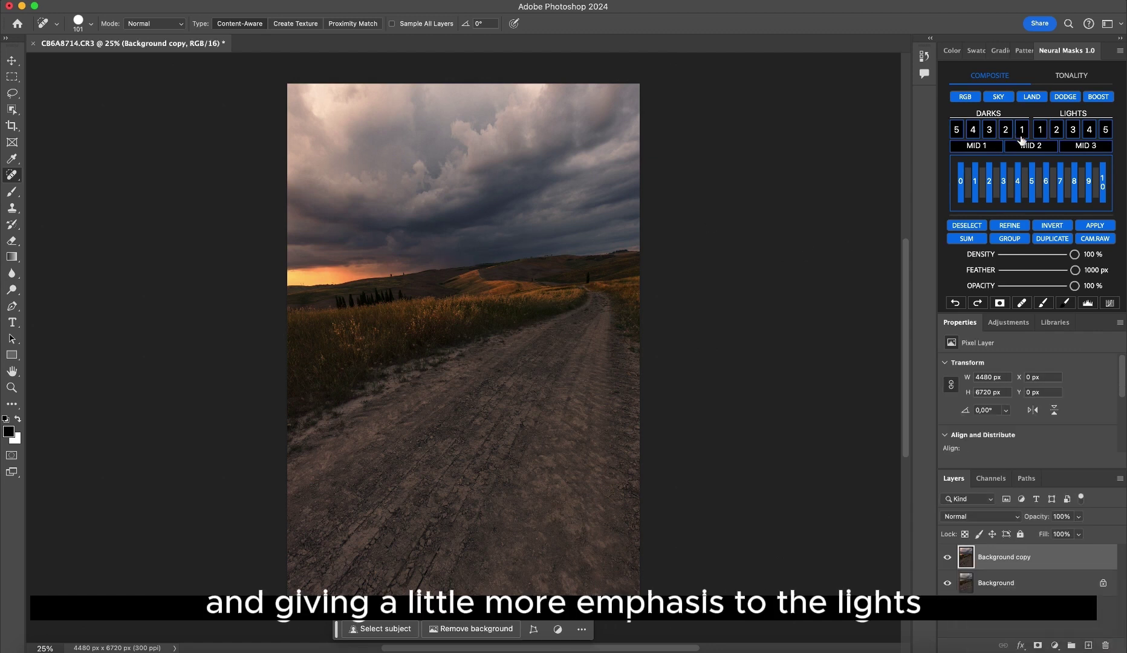
click(1041, 130)
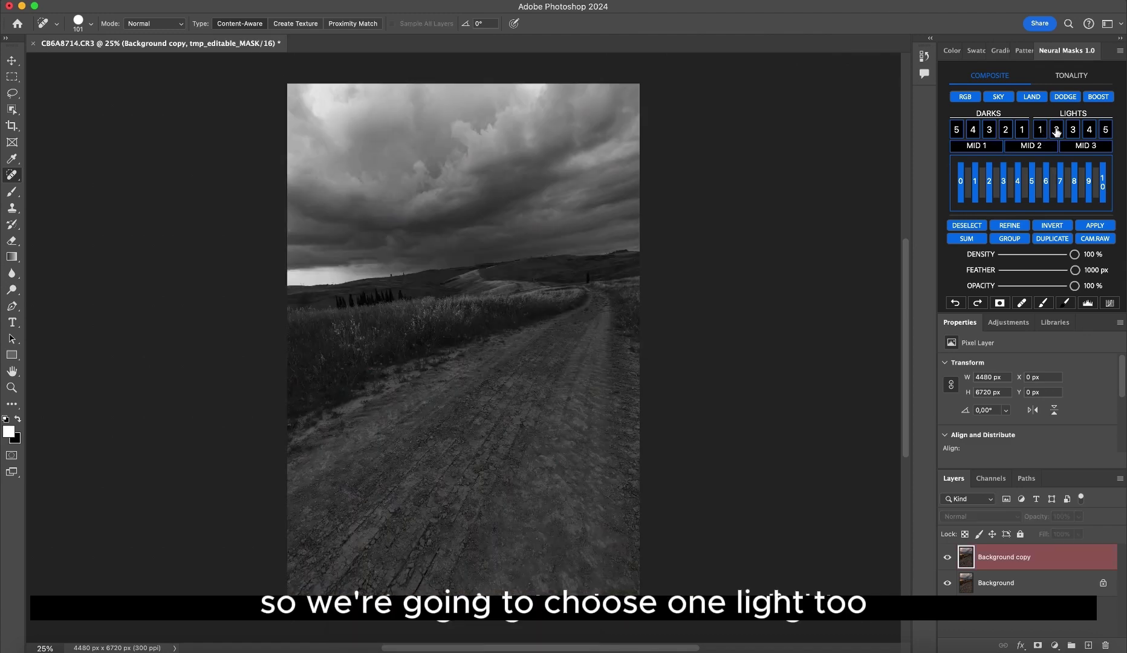
click(1056, 128)
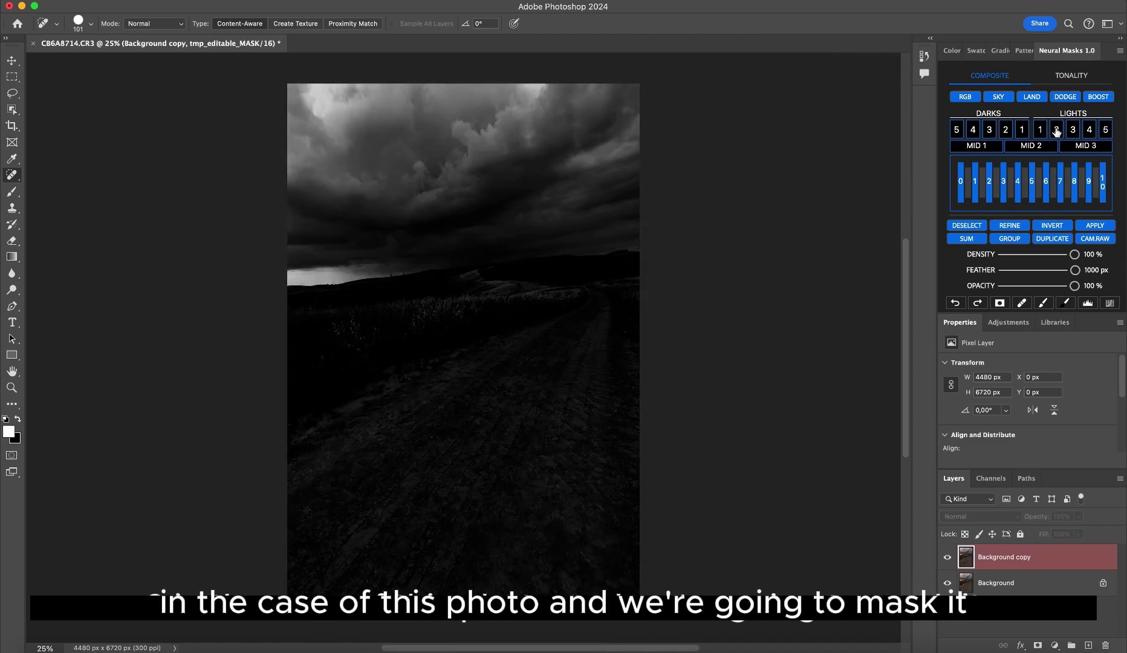
click(1037, 645)
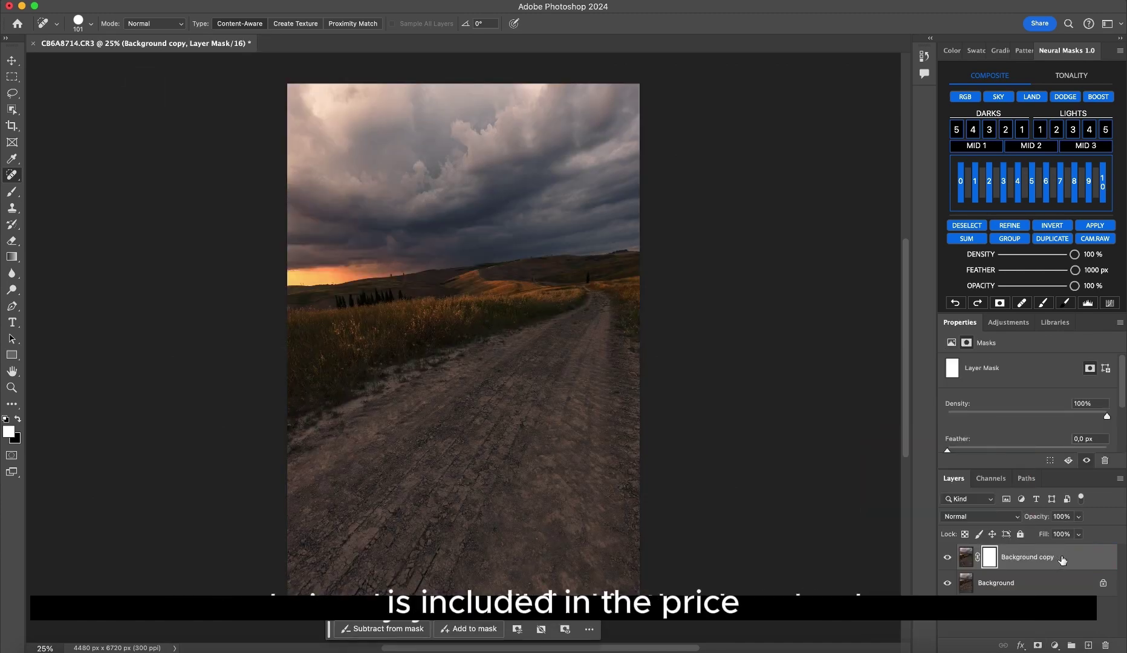
Brighten the Background copy's image slightly with Curves by raising the middle of the RGB curve.
click(966, 564)
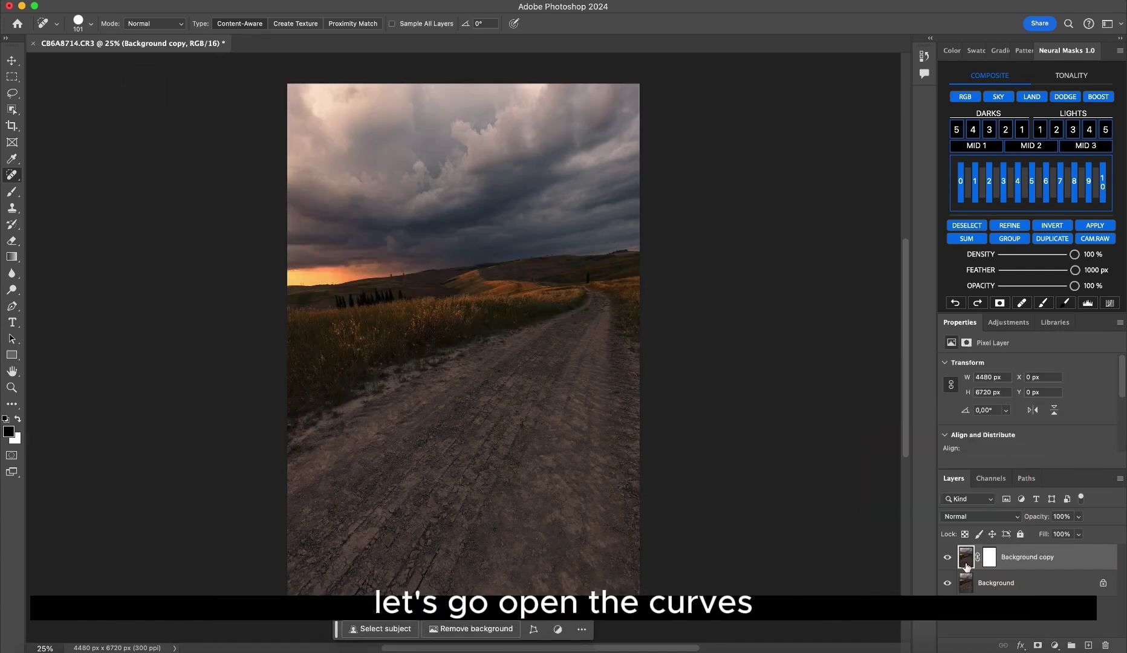
key(super+m)
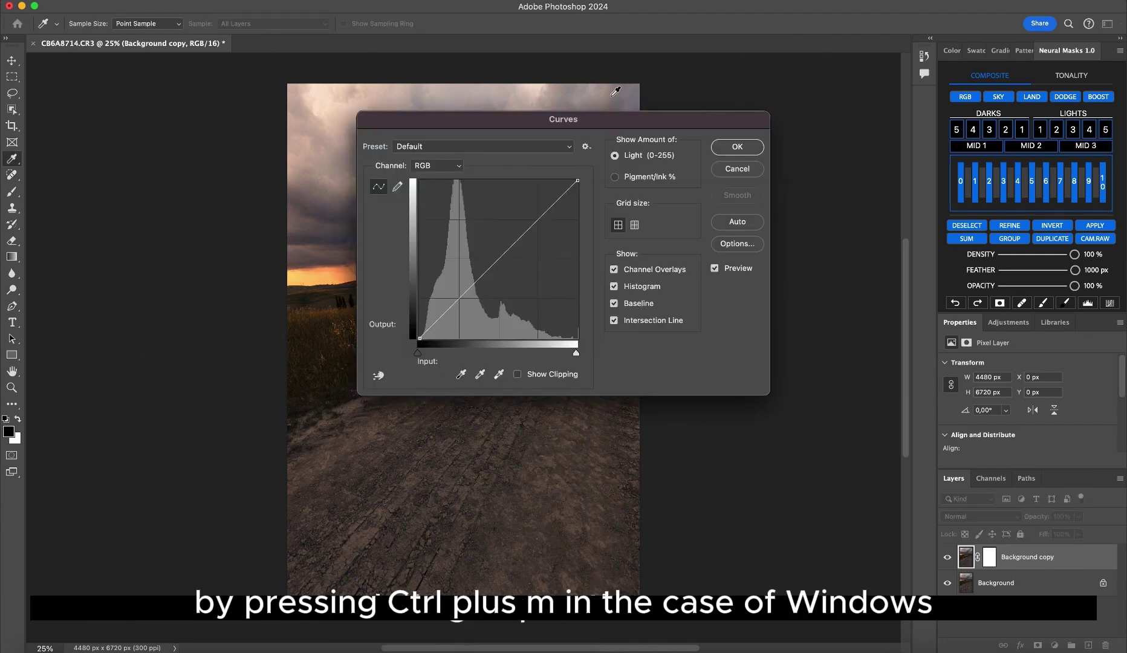
drag(597, 124, 832, 184)
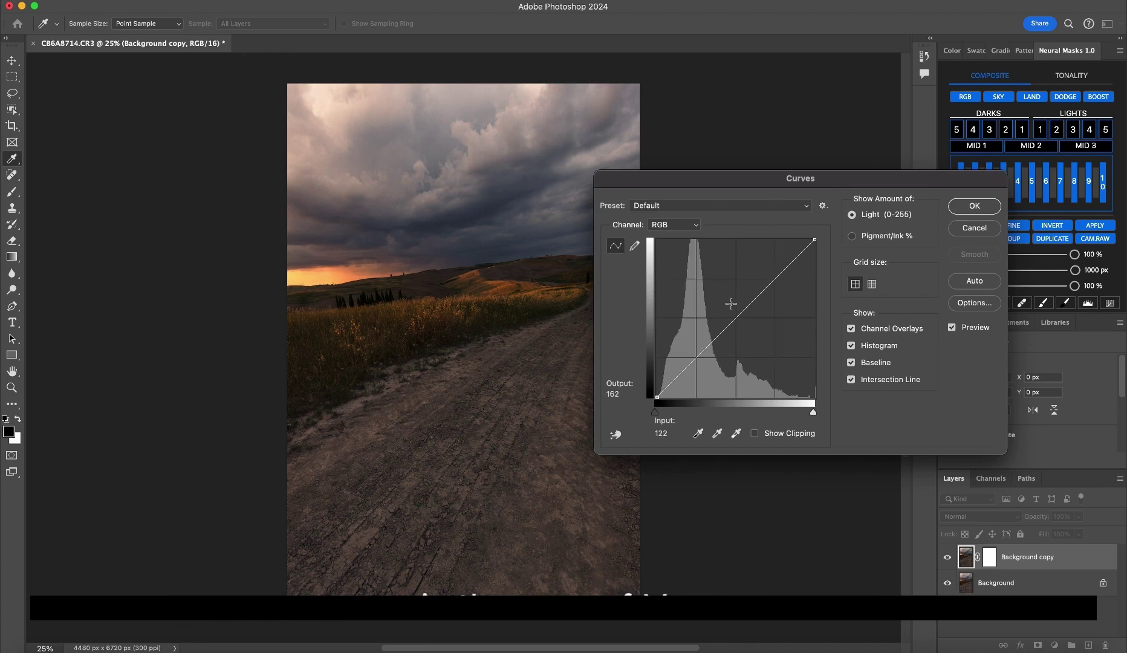
drag(731, 307, 734, 312)
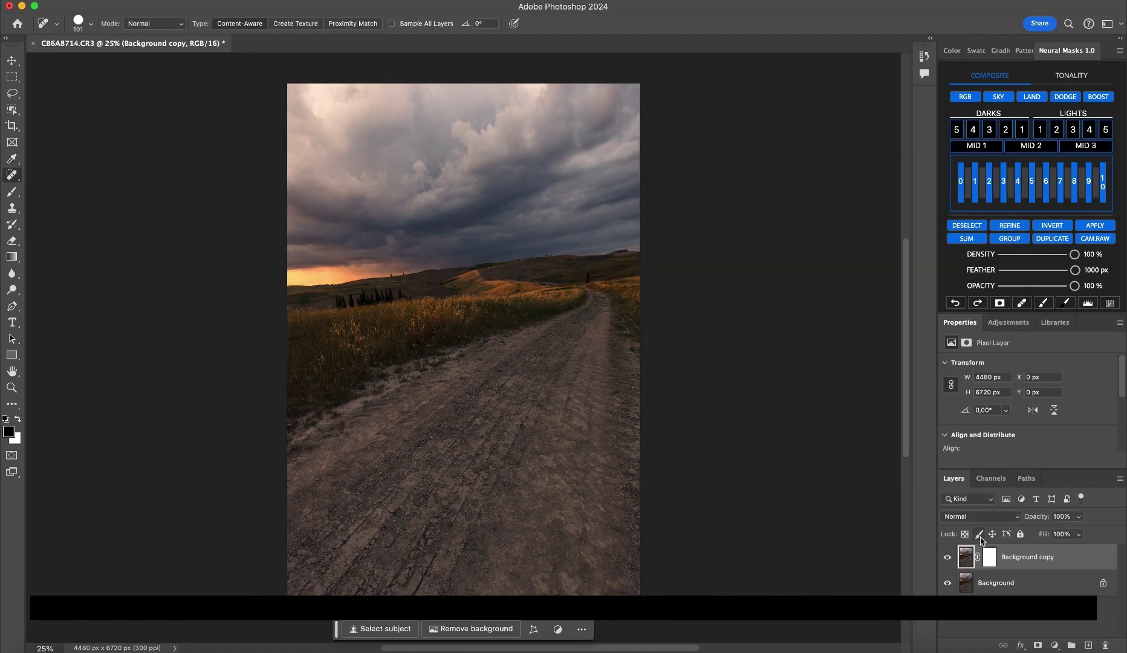
Apply the Lights 2 luminosity mask to the Background copy's layer mask.
click(989, 557)
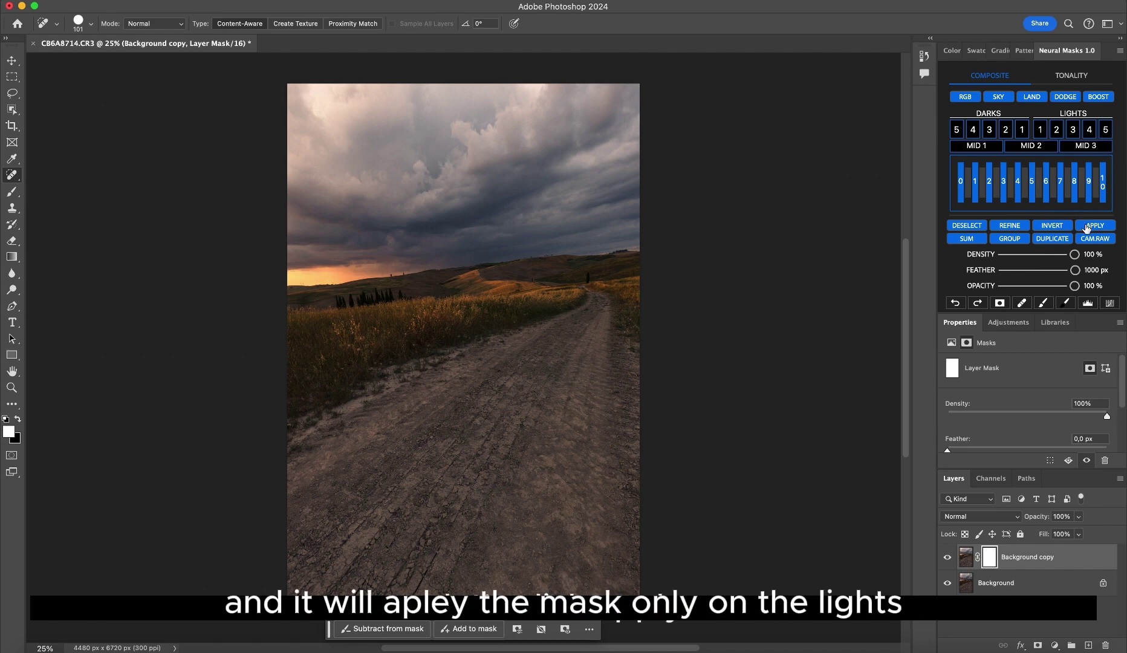
click(1088, 226)
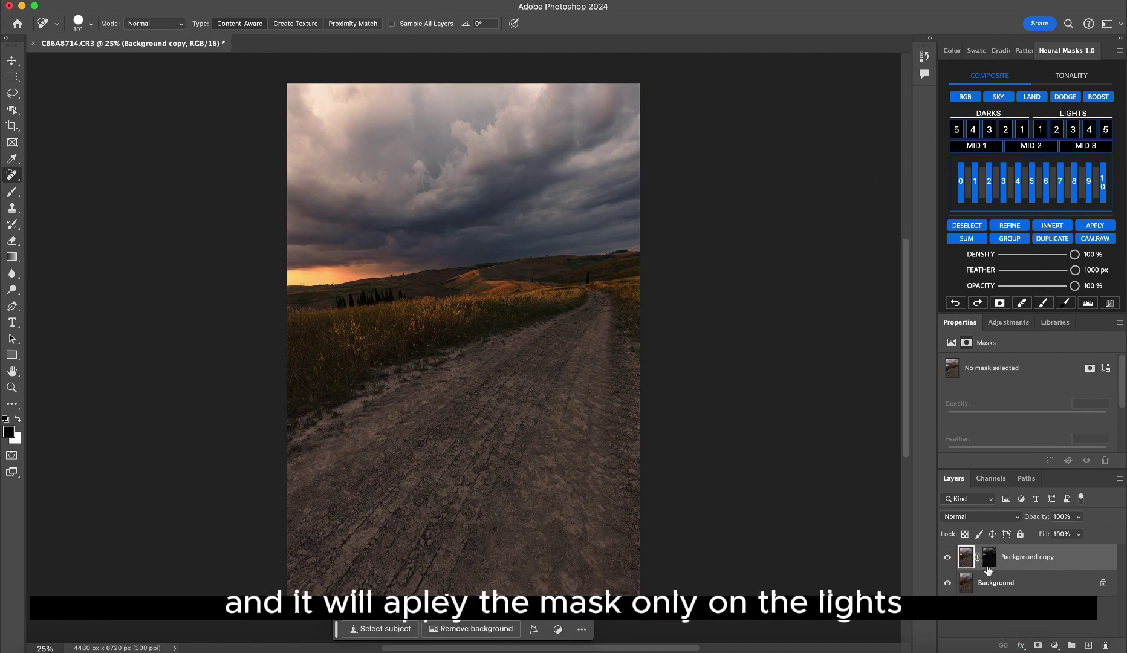
click(989, 556)
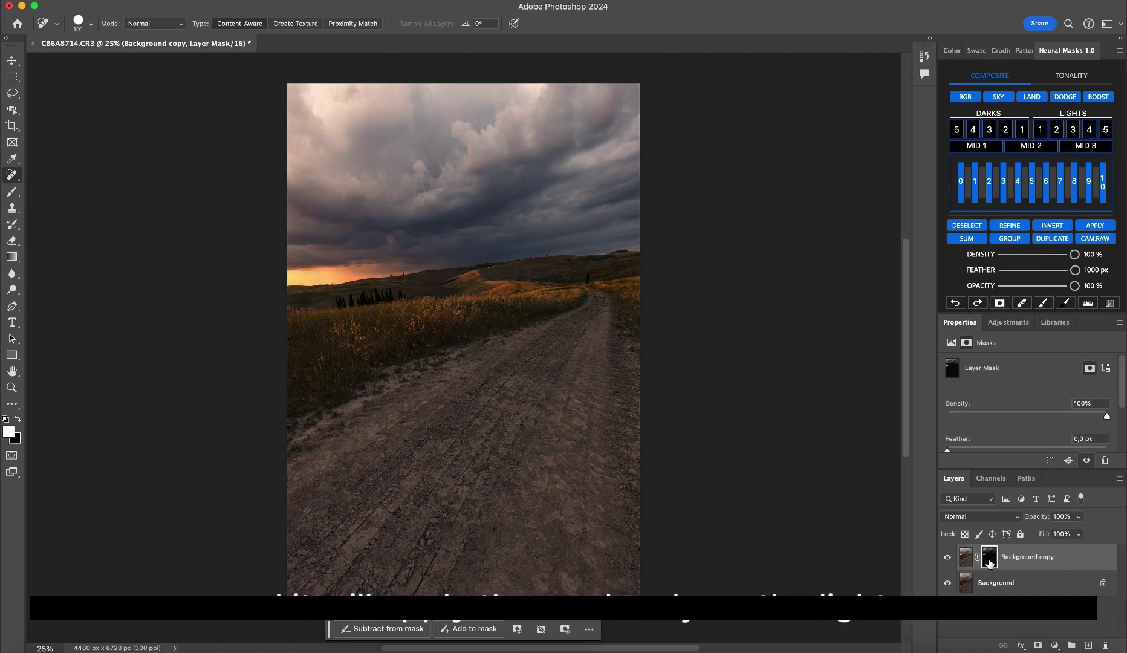
Compare the photo with and without the lights adjustment and reduce the document to a single Background layer.
click(947, 560)
click(947, 560)
click(948, 560)
click(947, 561)
click(947, 560)
click(947, 560)
key(Delete)
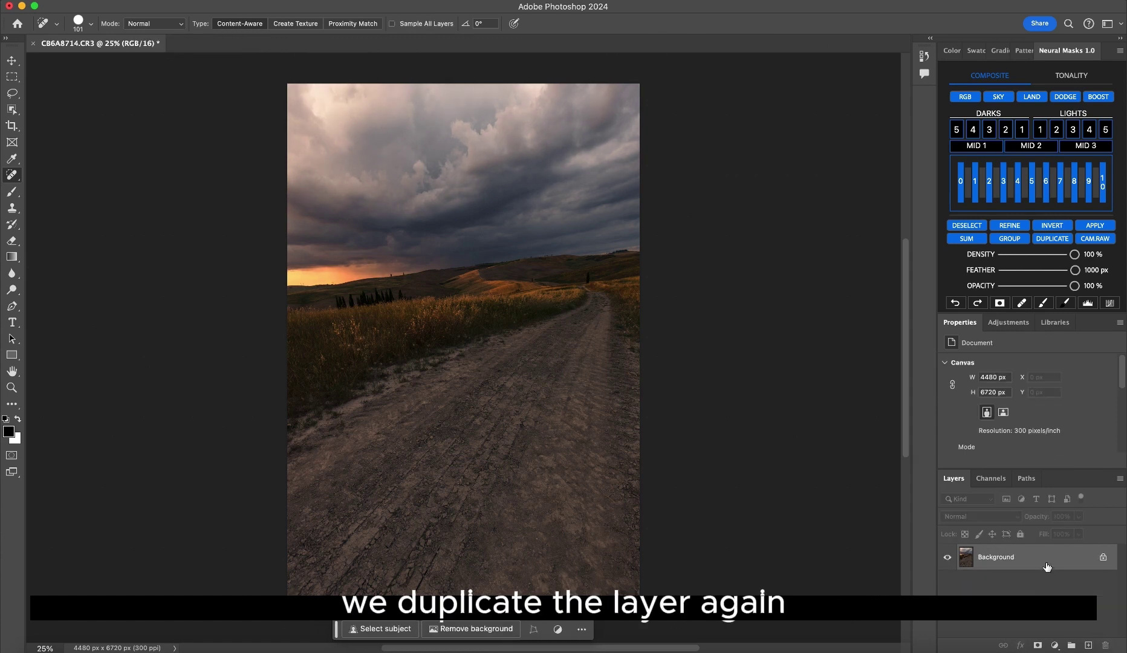
Duplicate the Background layer and apply the Darks 4 luminosity mask to the copy as its layer mask.
drag(1046, 567, 1088, 644)
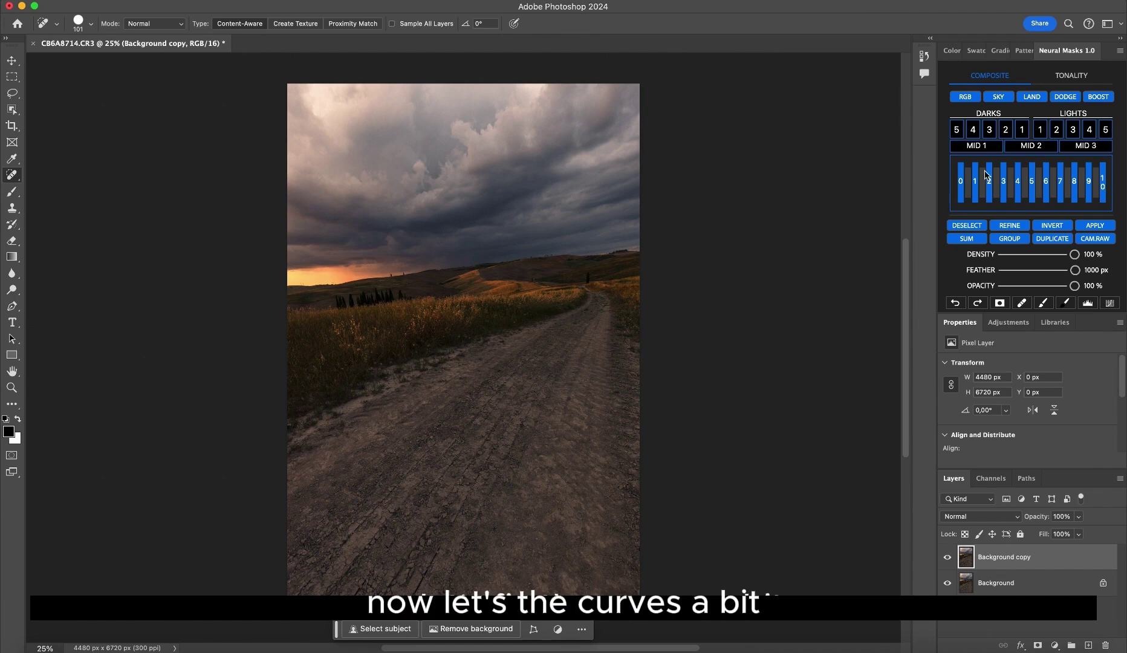
click(1006, 130)
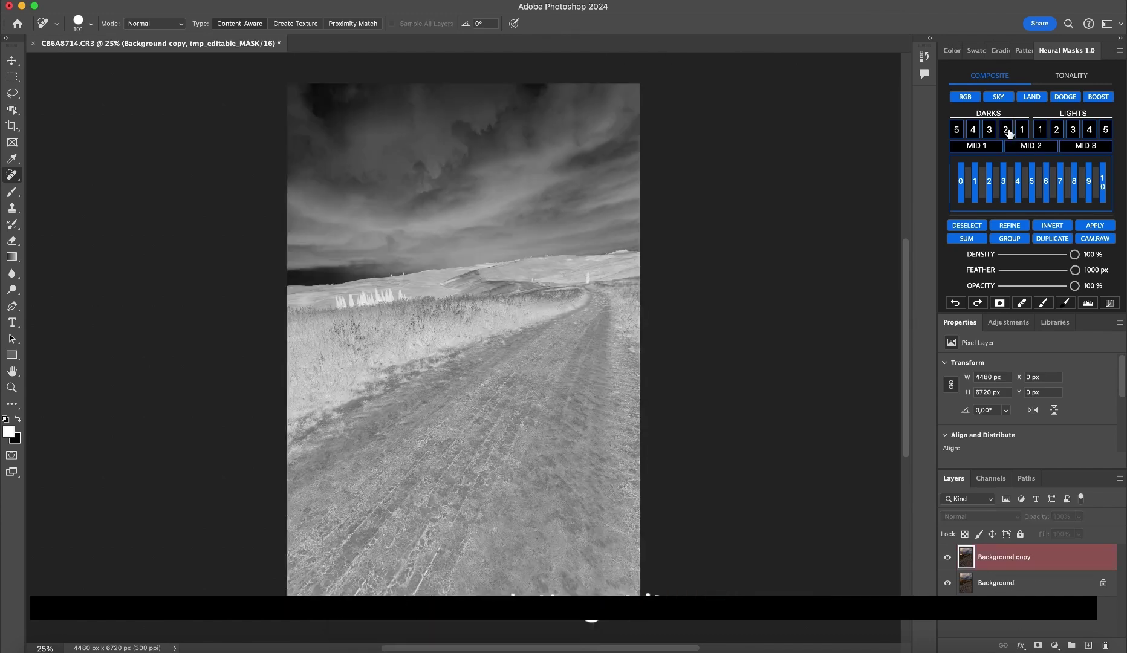
click(990, 131)
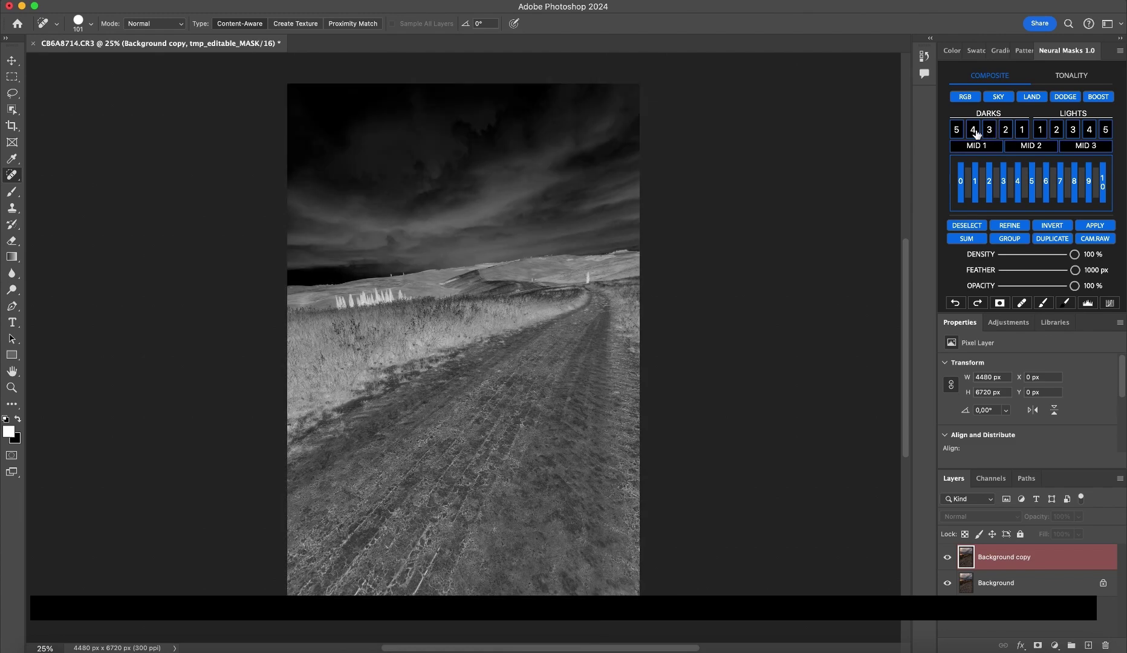
click(971, 131)
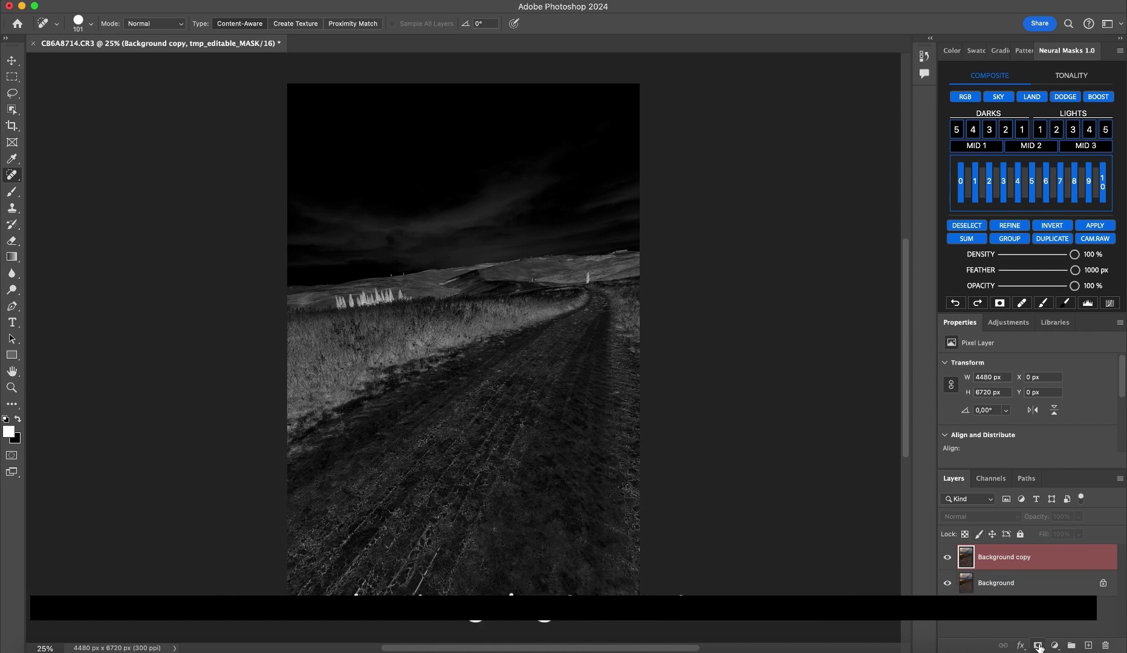
click(1091, 232)
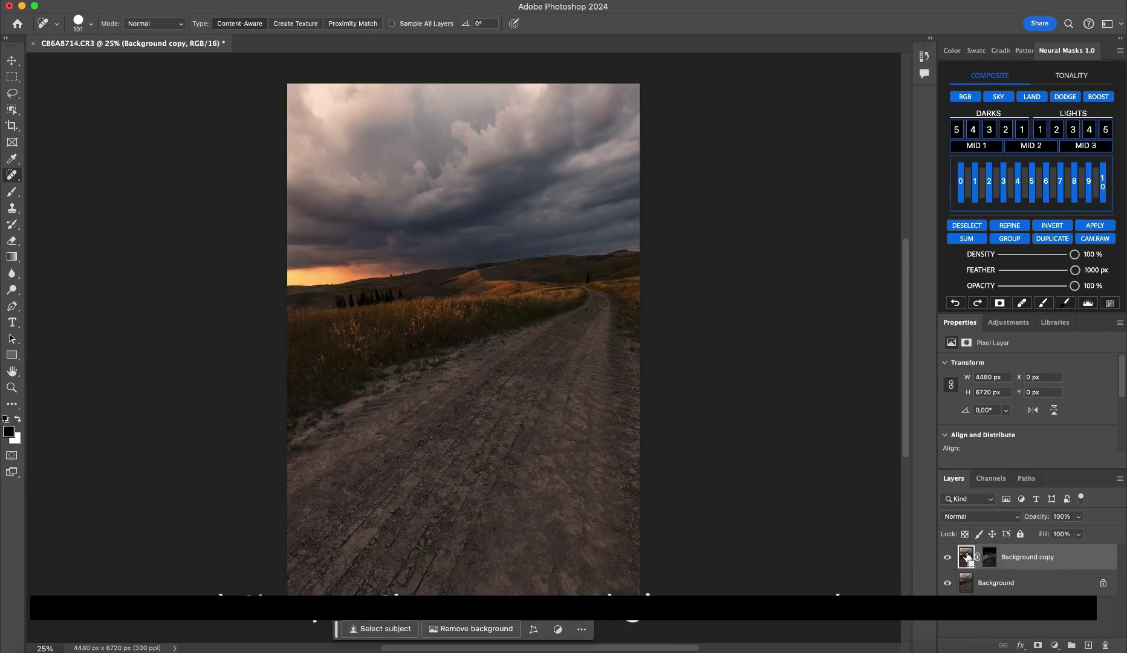
Darken the copy with Curves: lower the white end, put a point at input 177, output 65, and raise the black output to 8.
key(super+m)
drag(813, 240, 815, 283)
drag(741, 346, 766, 356)
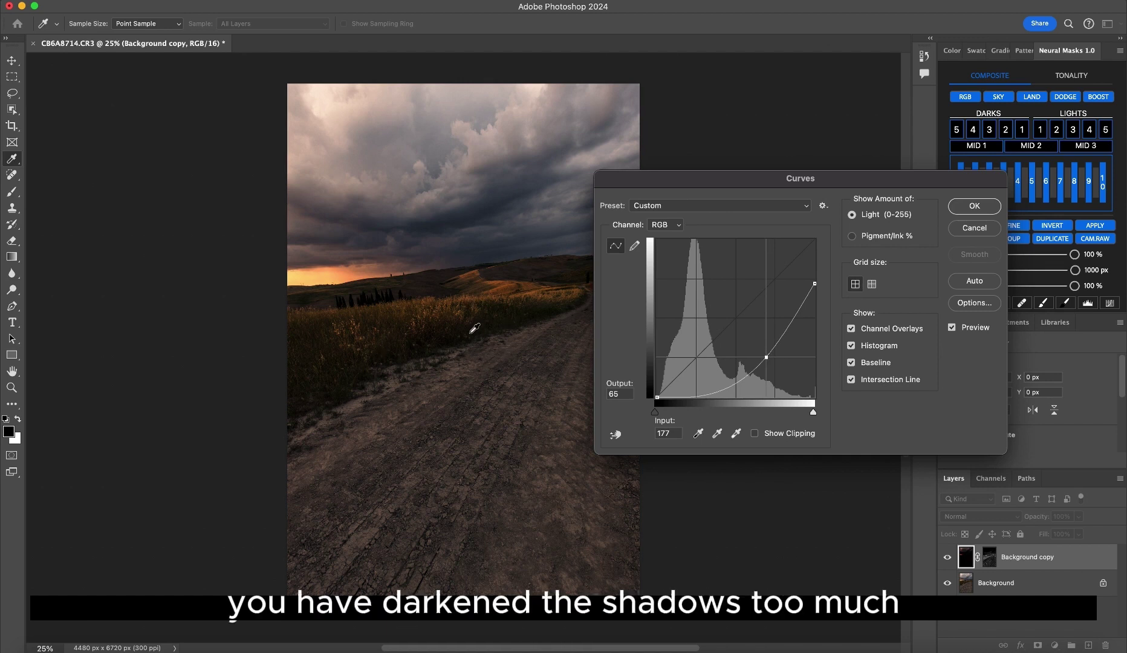
drag(655, 398, 650, 392)
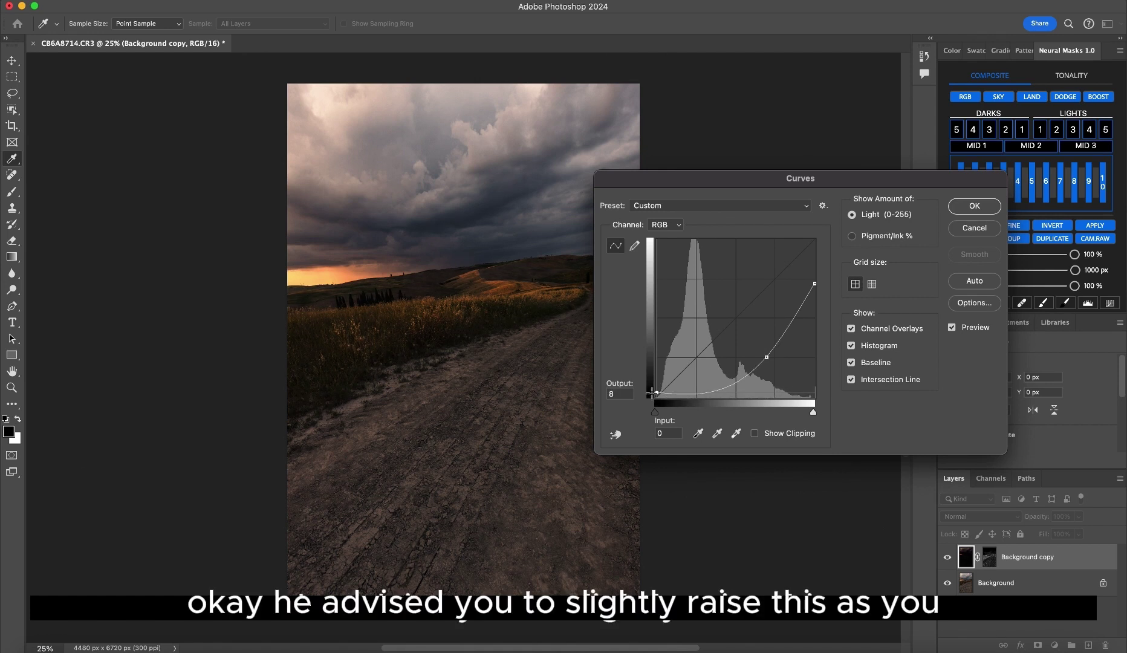
click(967, 207)
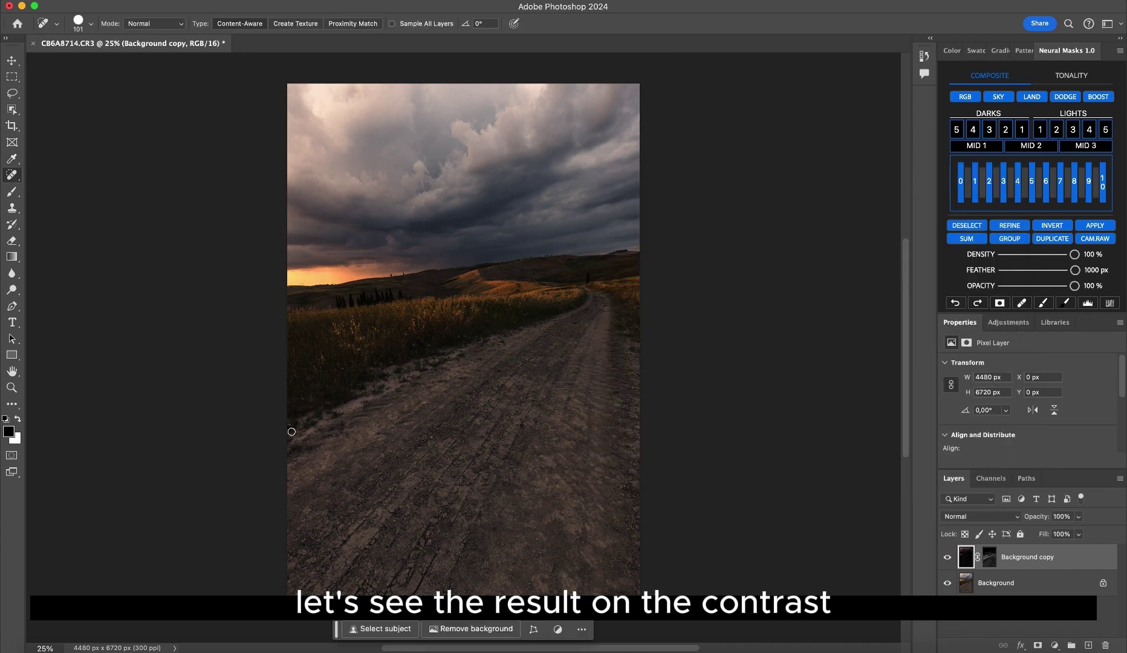
Inspect the darkened grass and road up close and flatten the image into a single Background layer.
scroll(355, 392, up, 6)
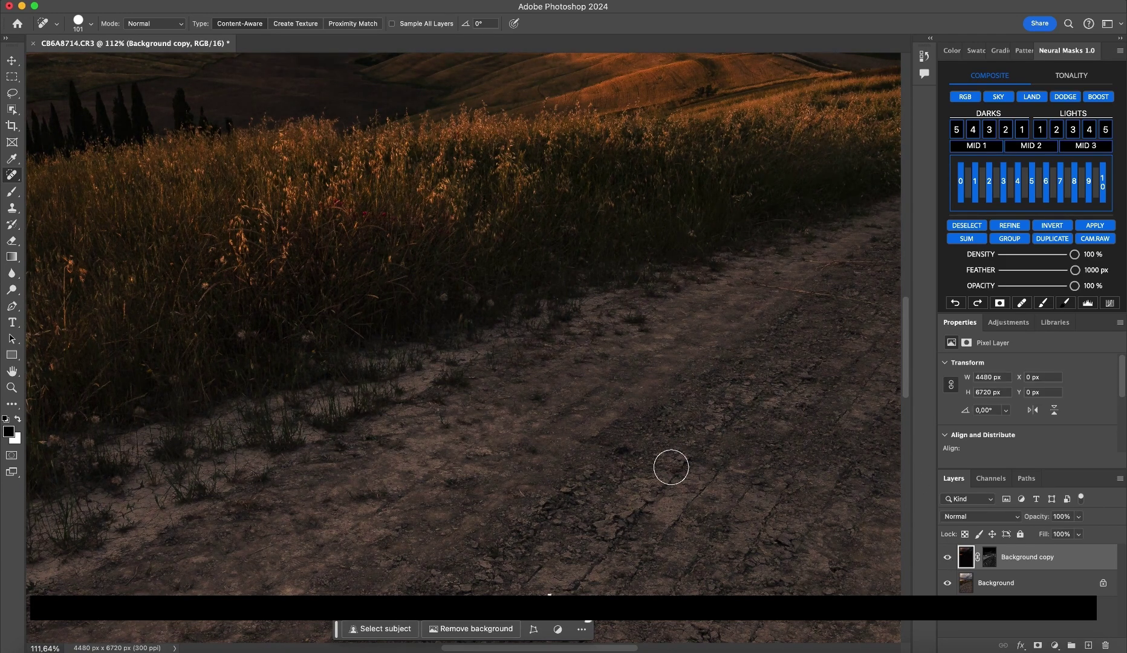
scroll(671, 467, down, 3)
scroll(671, 467, down, 3)
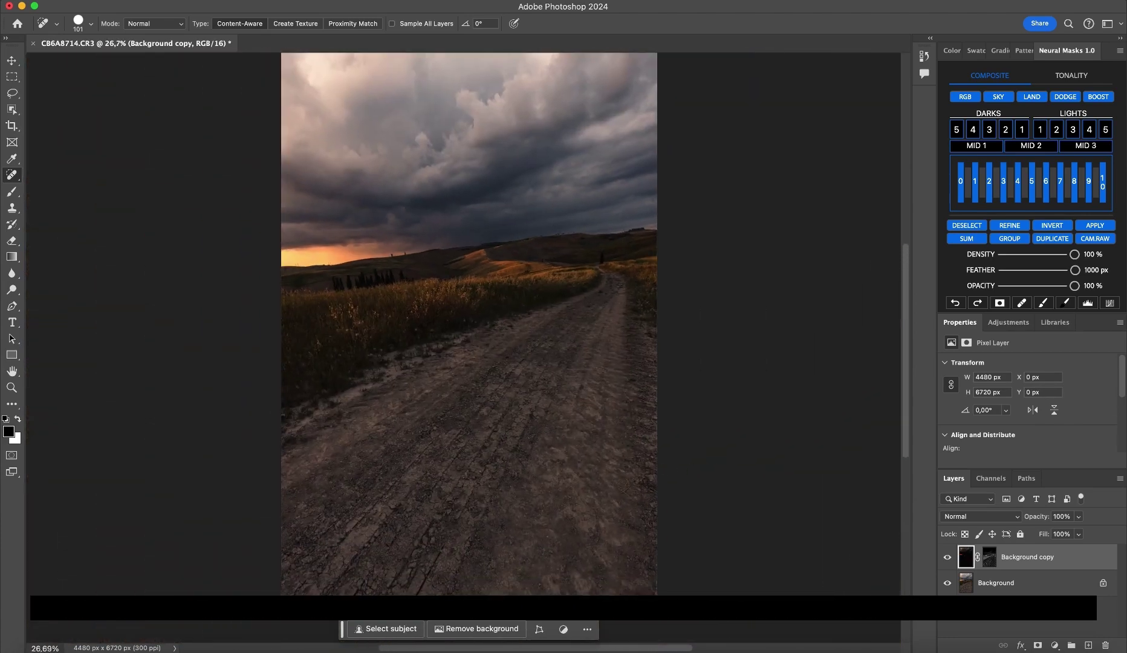
right_click(1031, 588)
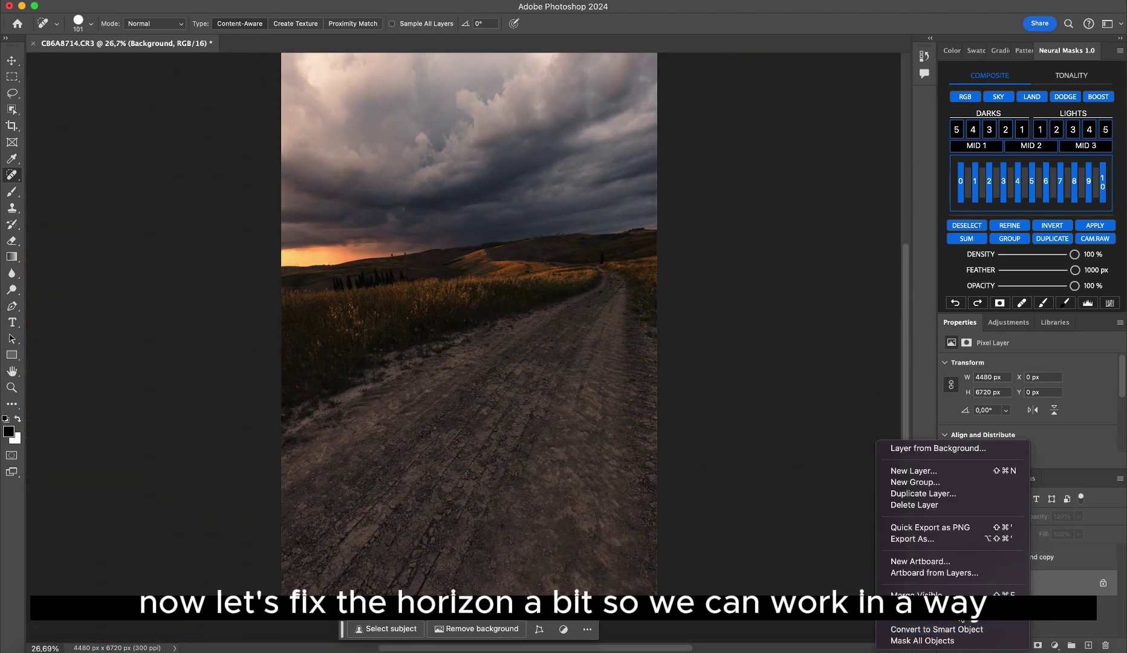
click(915, 606)
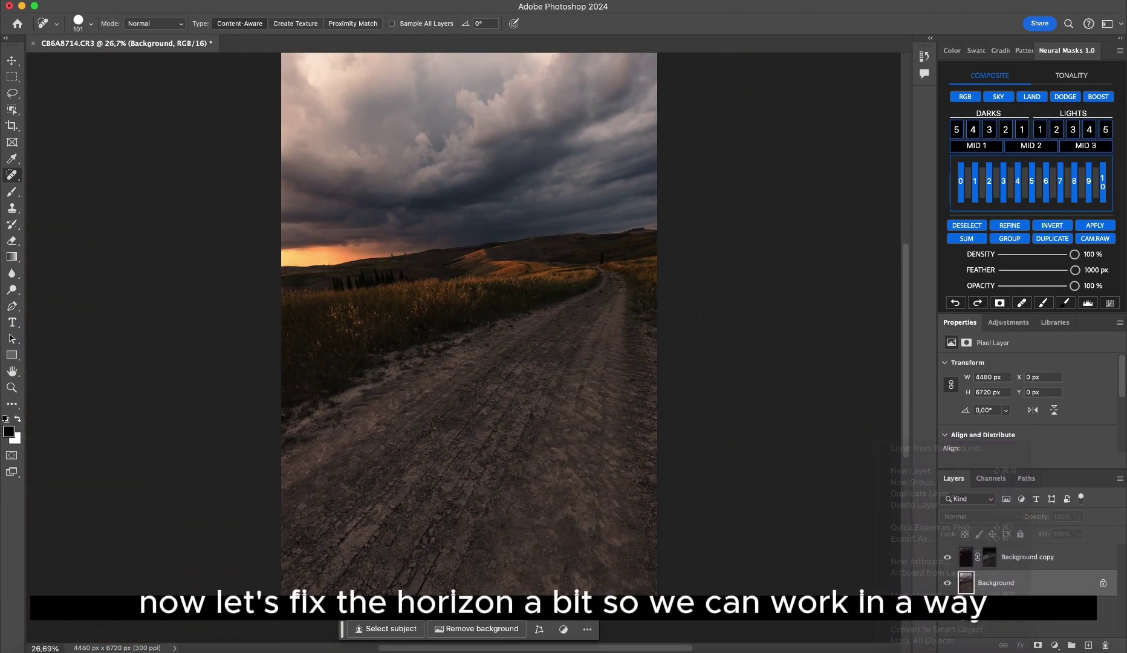
Straighten the photo along the horizon line with the Crop tool and apply the crop.
click(11, 125)
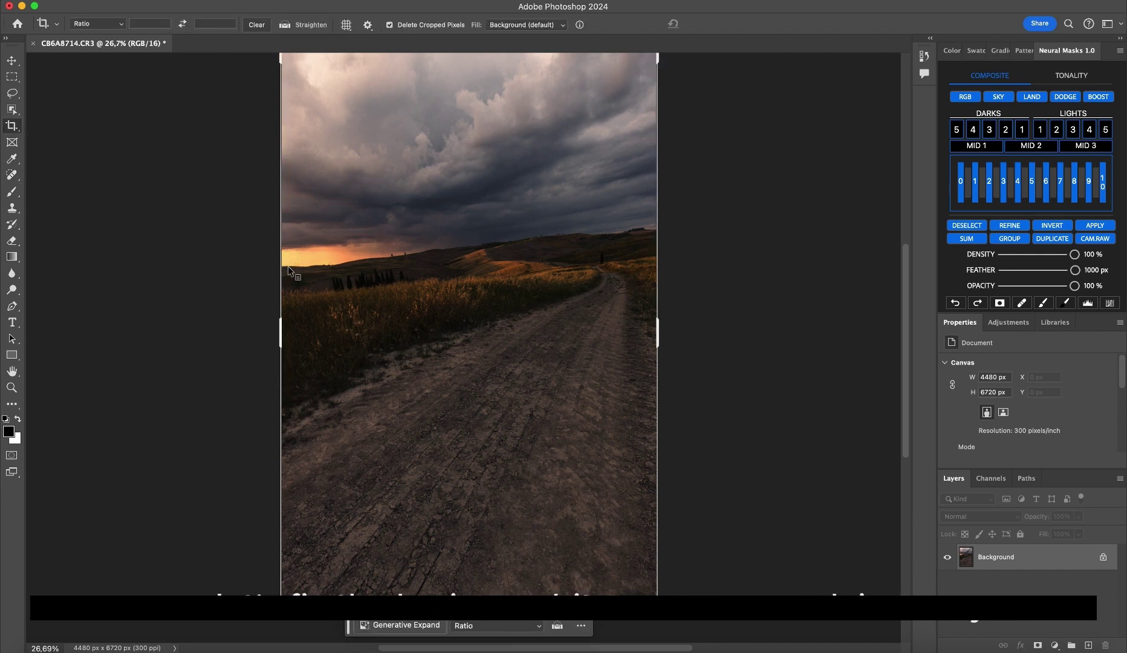
drag(282, 269, 674, 231)
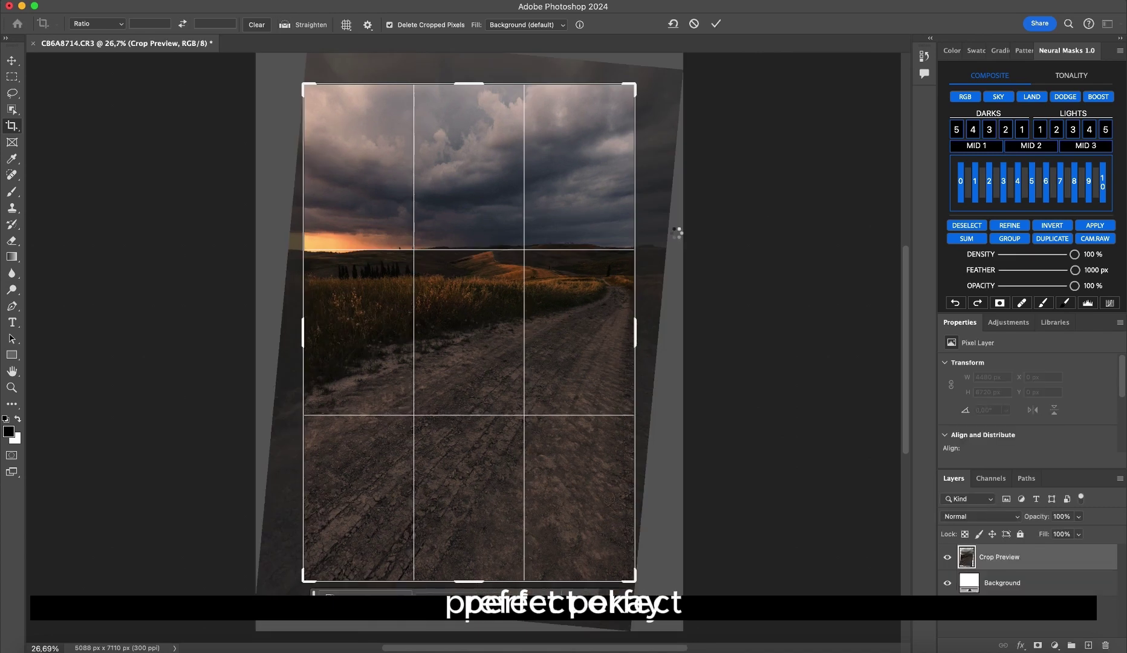
key(Return)
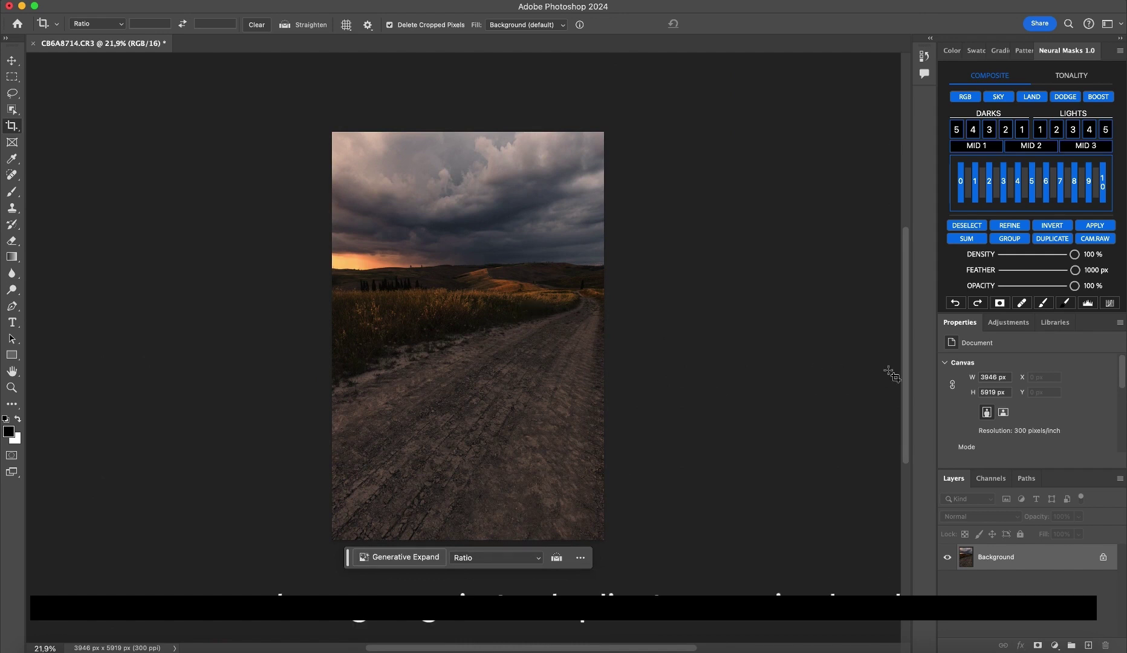
Duplicate the straightened Background layer and generate the Lights 2 luminosity mask for the copy.
click(1052, 238)
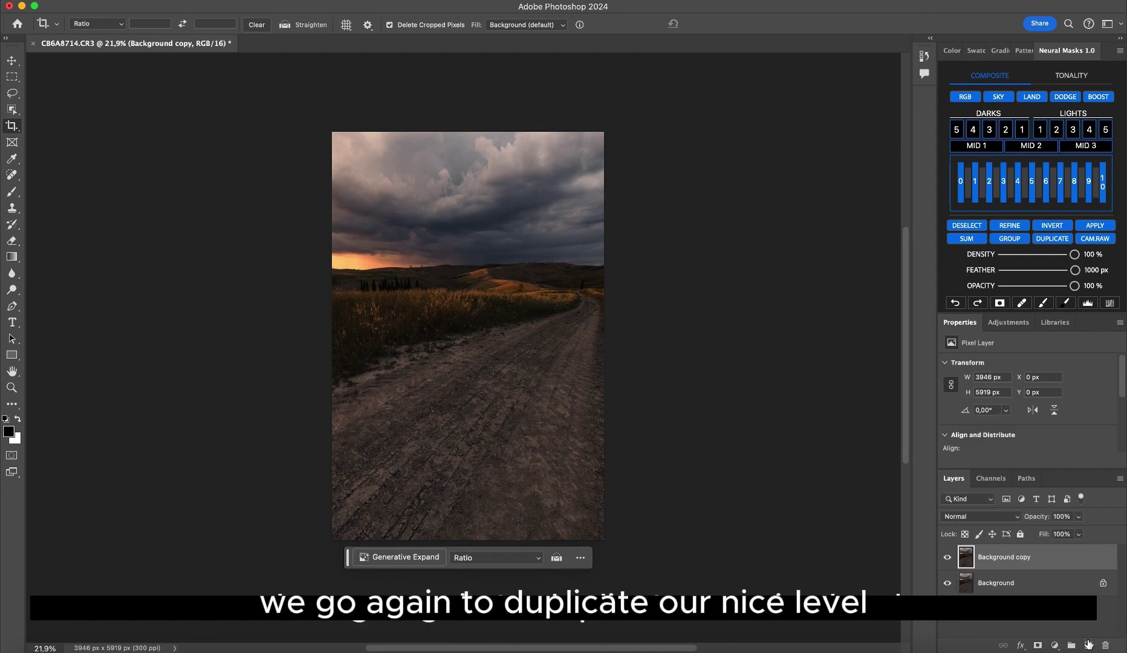
click(1056, 131)
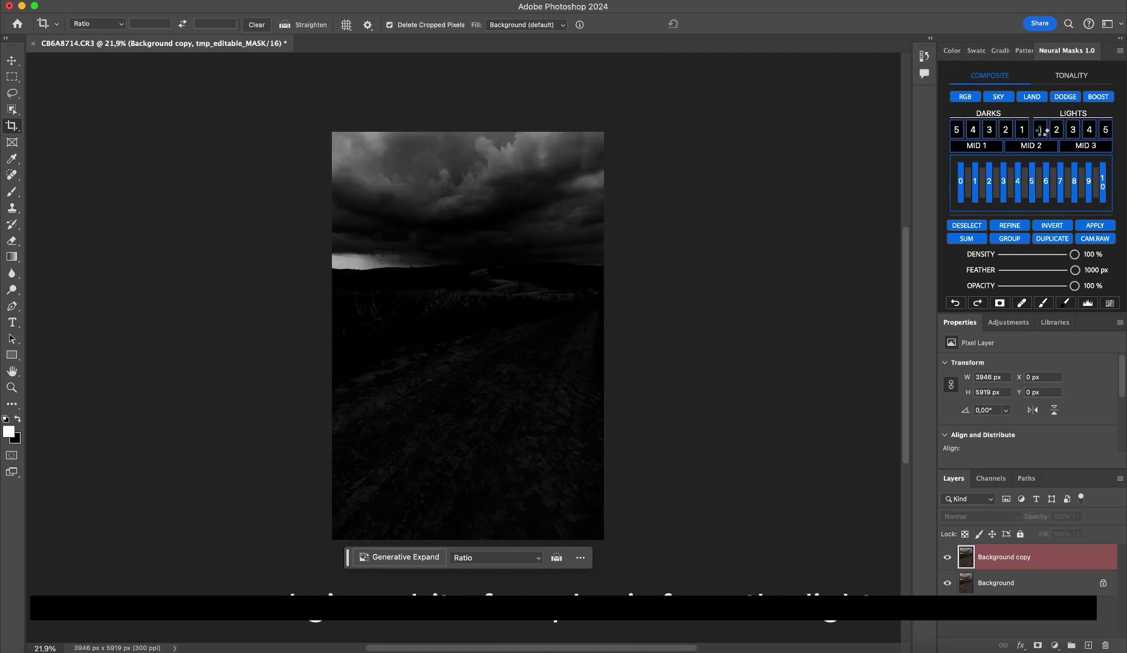
click(1055, 132)
Raise the Lights 2 mask's exposure to +1.40 in Camera Raw and apply the mask to a new empty layer.
click(1097, 241)
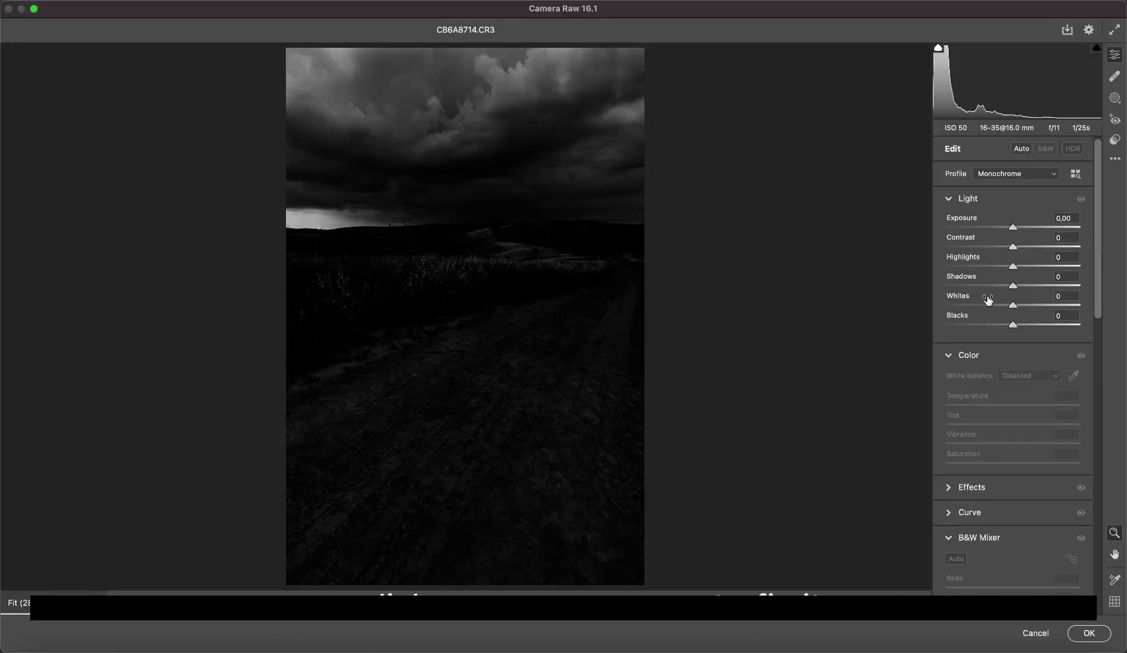
drag(1012, 227, 1031, 226)
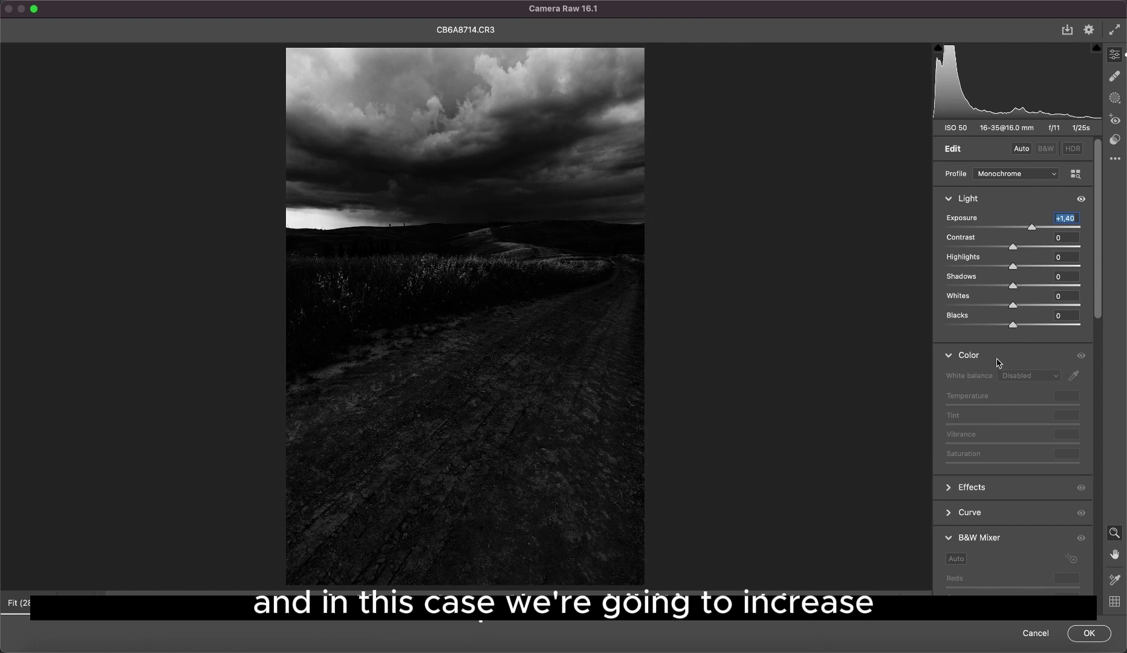
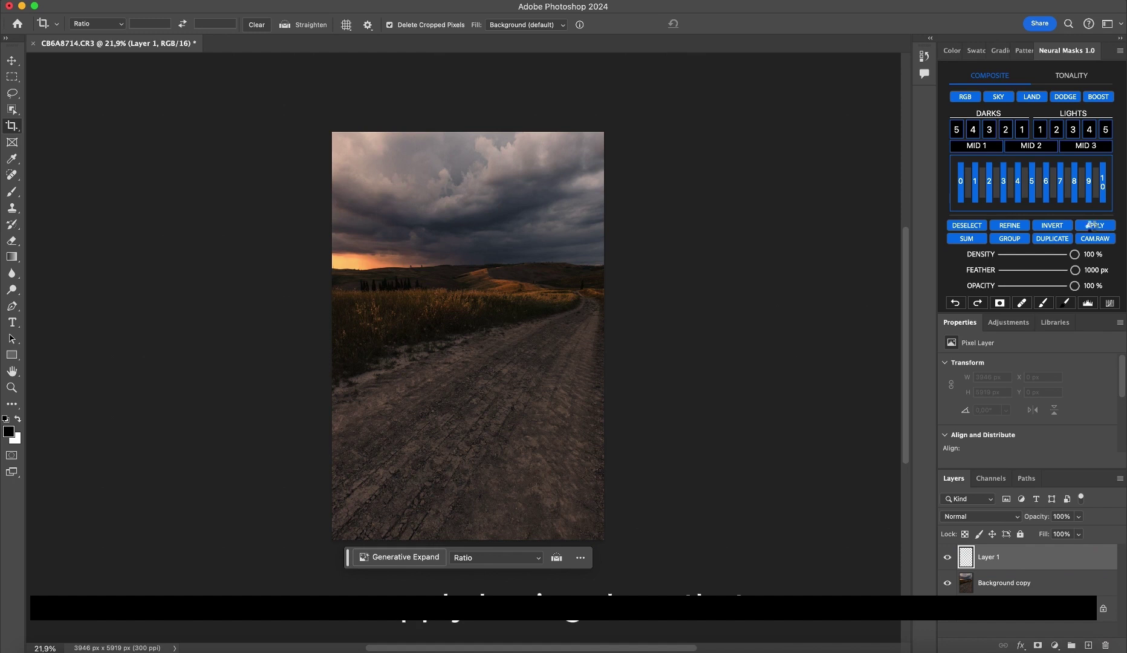
click(1091, 225)
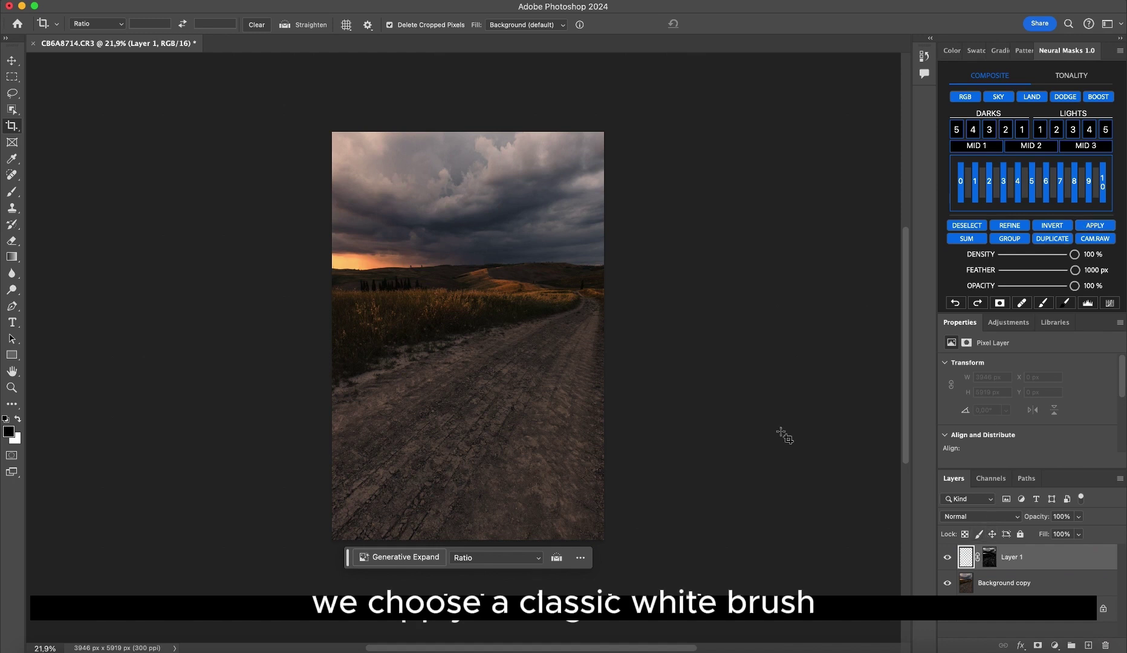
Paint white over the grass and road on the masked Layer 1 with the Tondo morbido soft brush at 1400 px.
key(b)
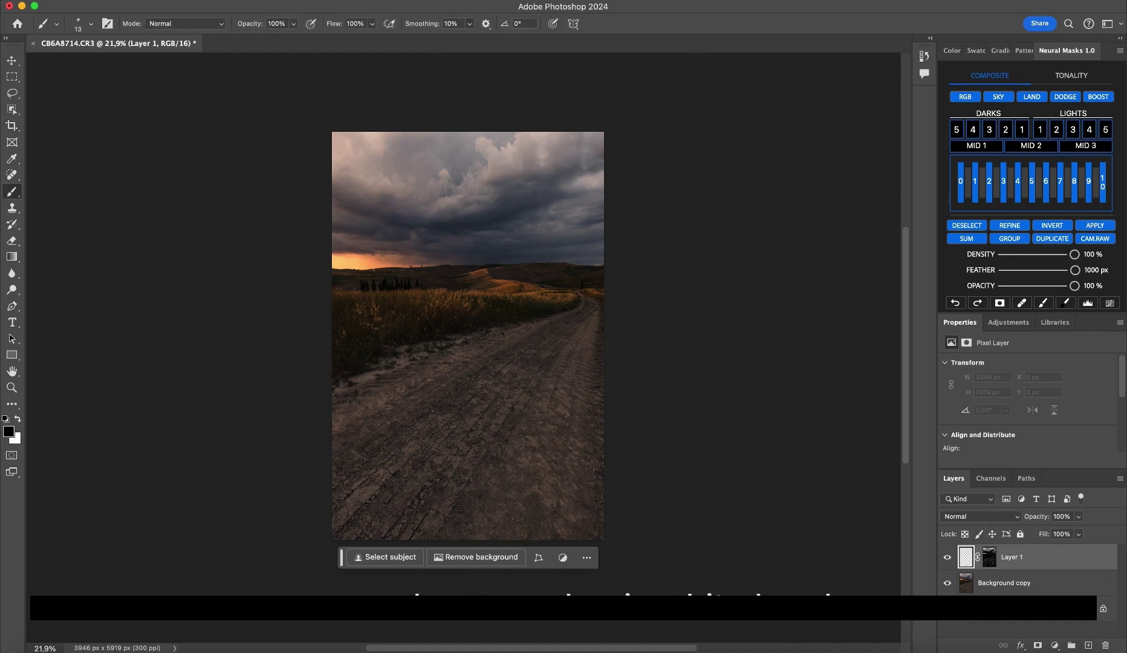
right_click(383, 272)
click(404, 399)
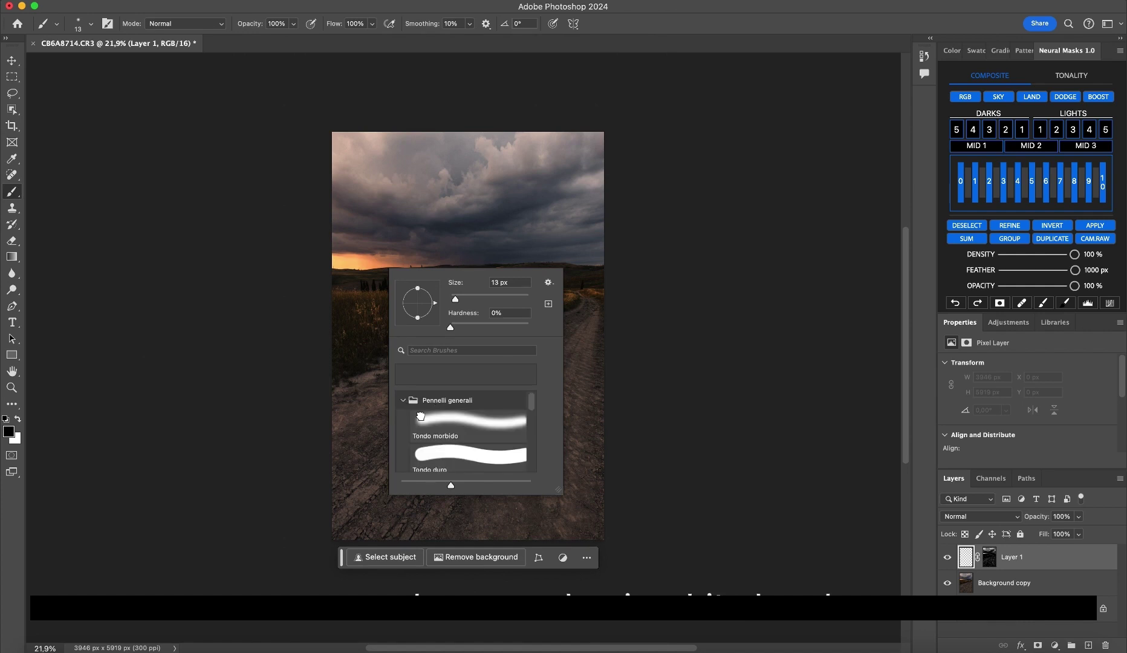
right_click(500, 241)
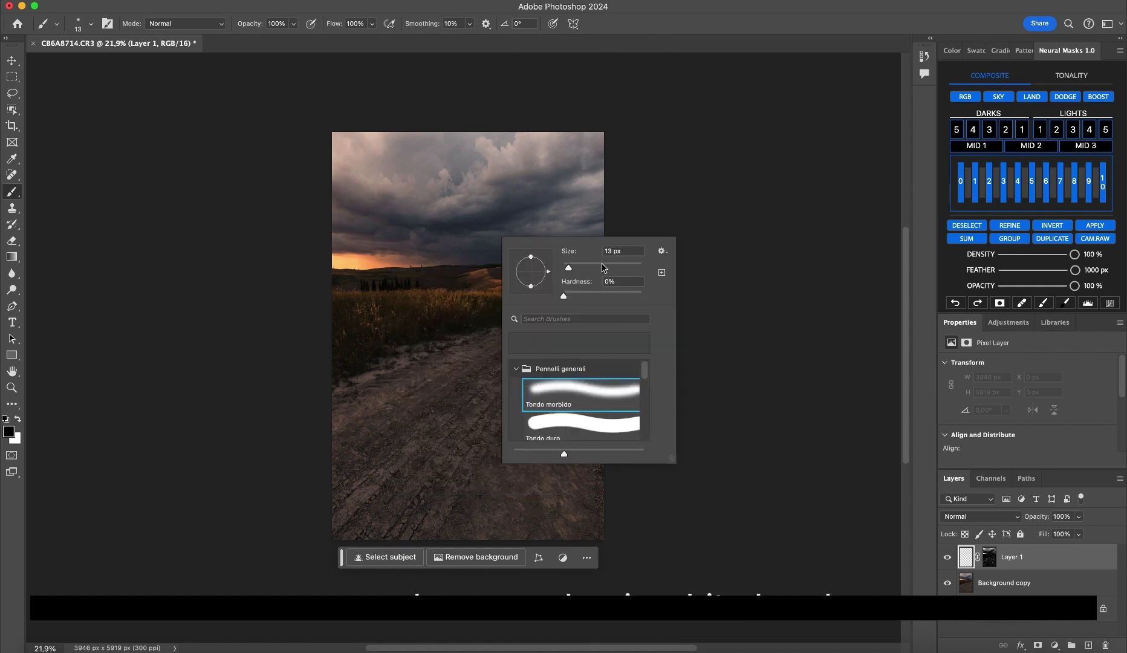
drag(602, 267, 608, 269)
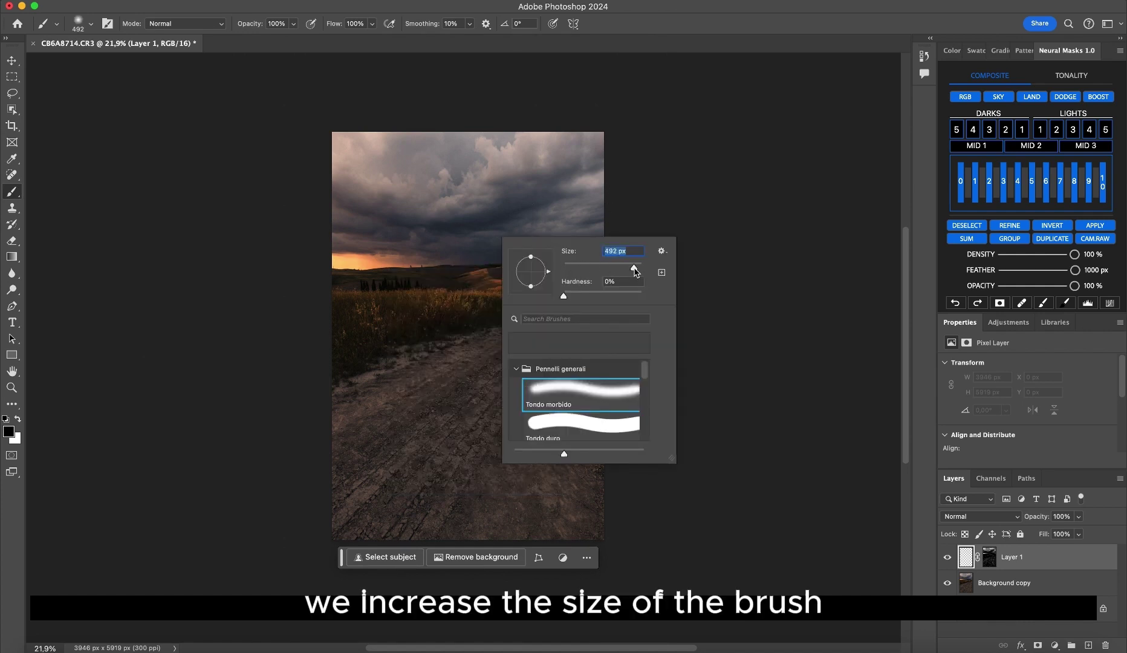
drag(640, 268, 638, 270)
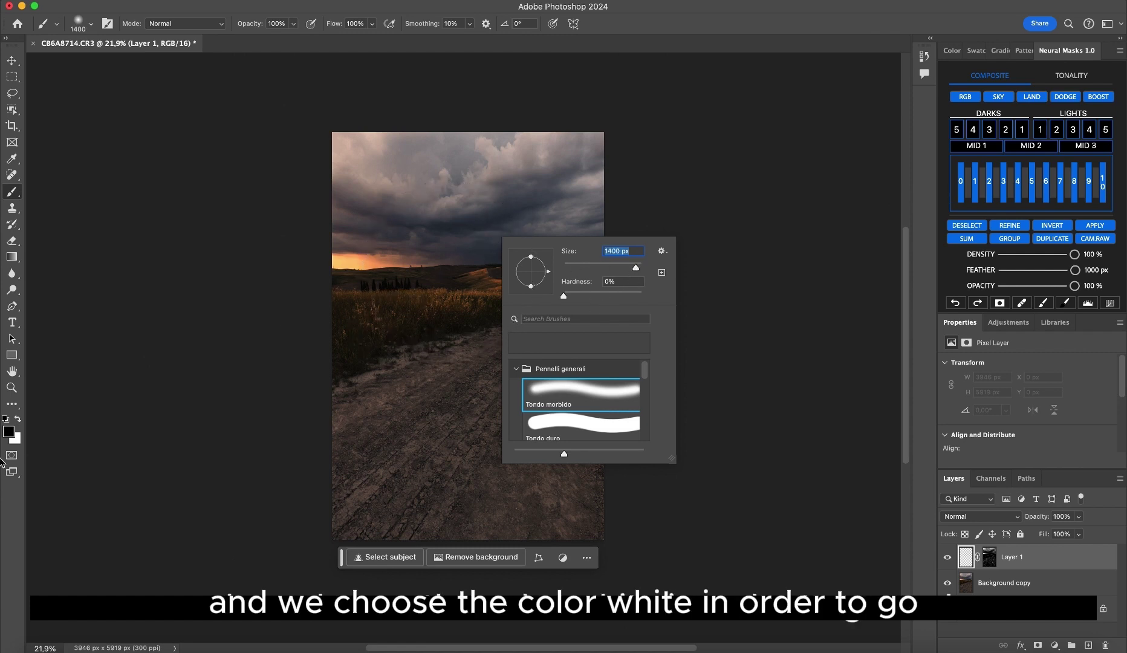
click(18, 419)
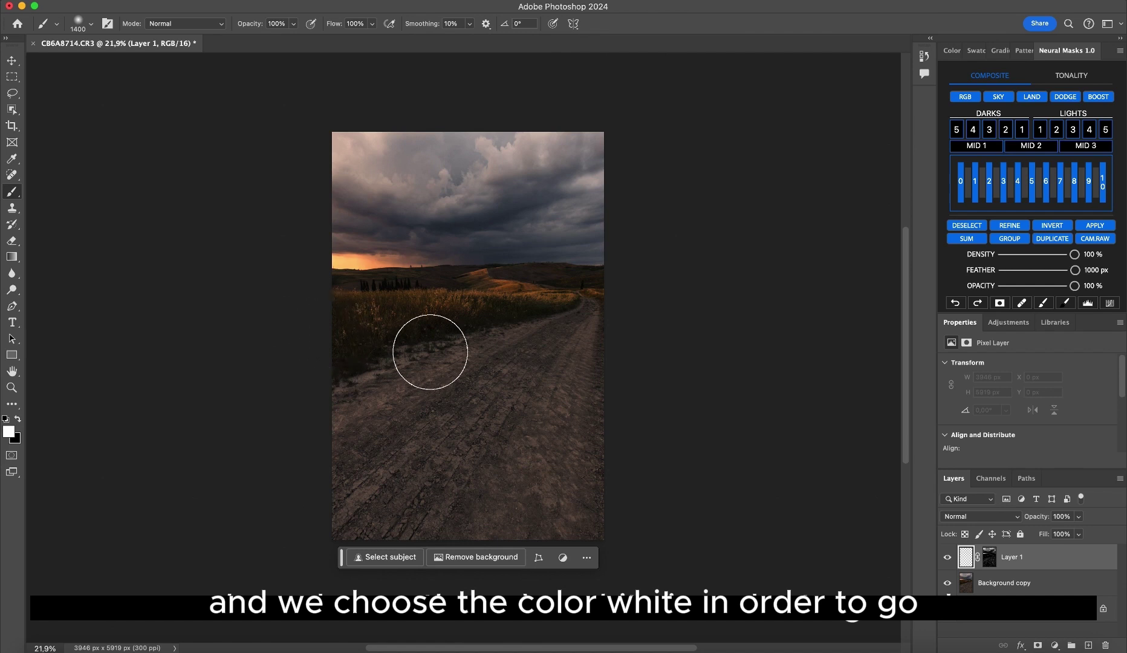
mouse_move(358, 320)
mouse_down()
mouse_move(576, 295)
mouse_move(521, 367)
mouse_move(566, 326)
mouse_move(451, 463)
mouse_move(491, 394)
mouse_move(404, 420)
mouse_move(580, 326)
mouse_move(521, 468)
mouse_move(523, 510)
mouse_move(553, 470)
mouse_move(481, 504)
mouse_move(477, 307)
mouse_move(415, 318)
mouse_move(356, 311)
mouse_move(367, 343)
mouse_move(356, 245)
mouse_move(378, 248)
mouse_move(447, 355)
mouse_up()
key(ctrl+z)
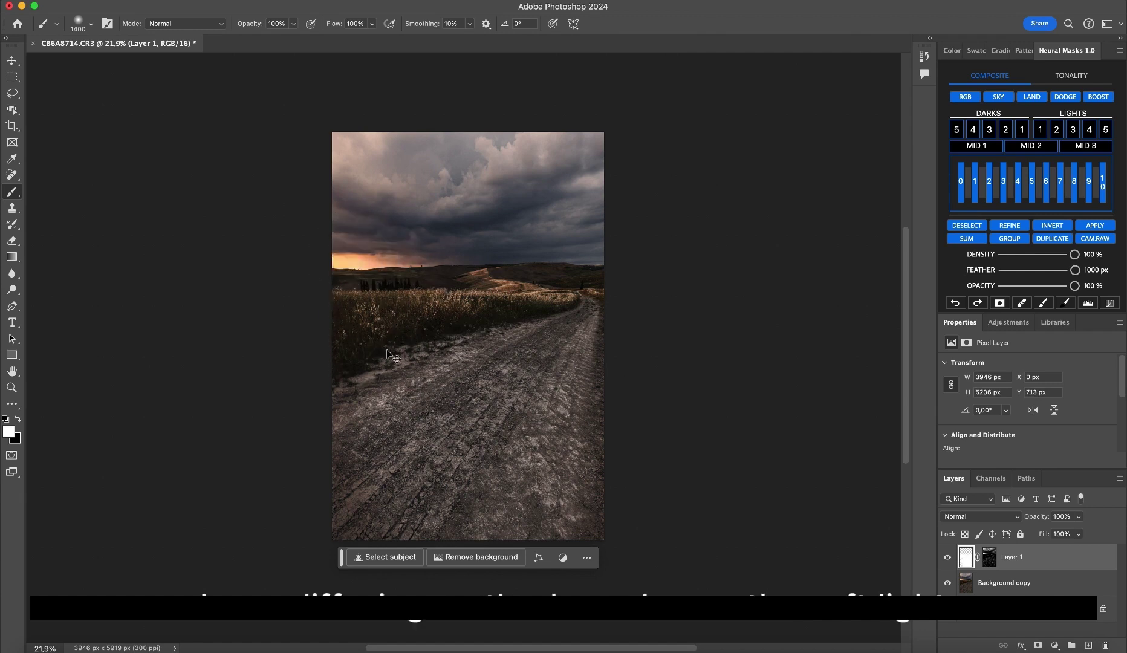
Set Layer 1's blend mode to Soft Light and compare the photo with the layer hidden and shown.
click(1002, 518)
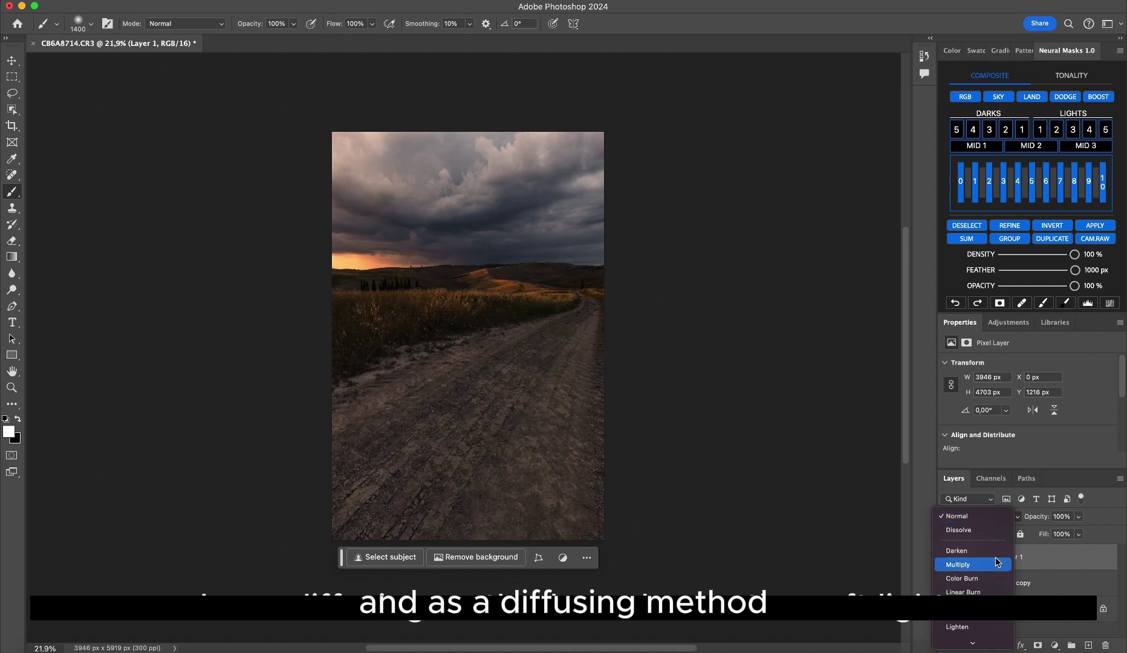
scroll(994, 508, down, 5)
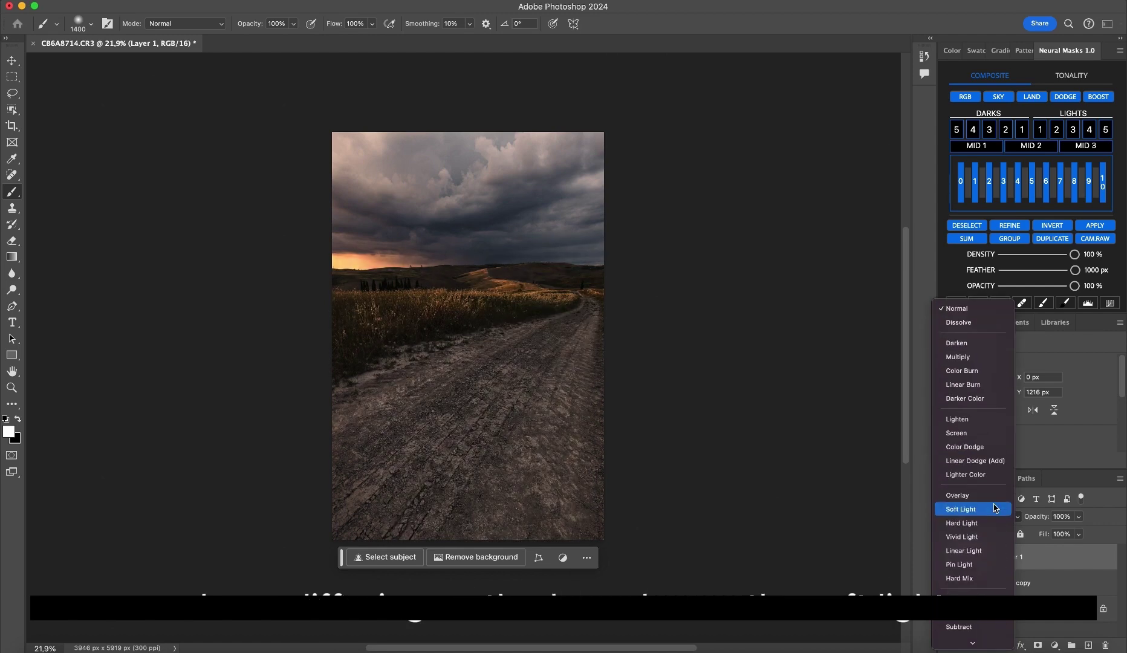
click(982, 515)
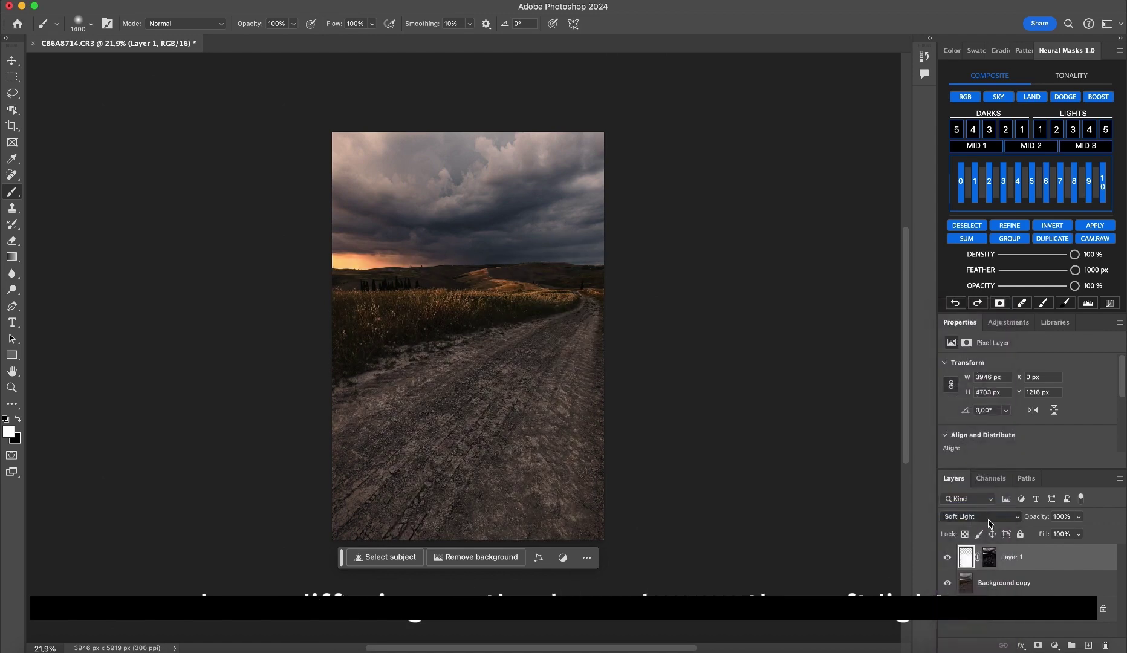
click(947, 558)
click(947, 558)
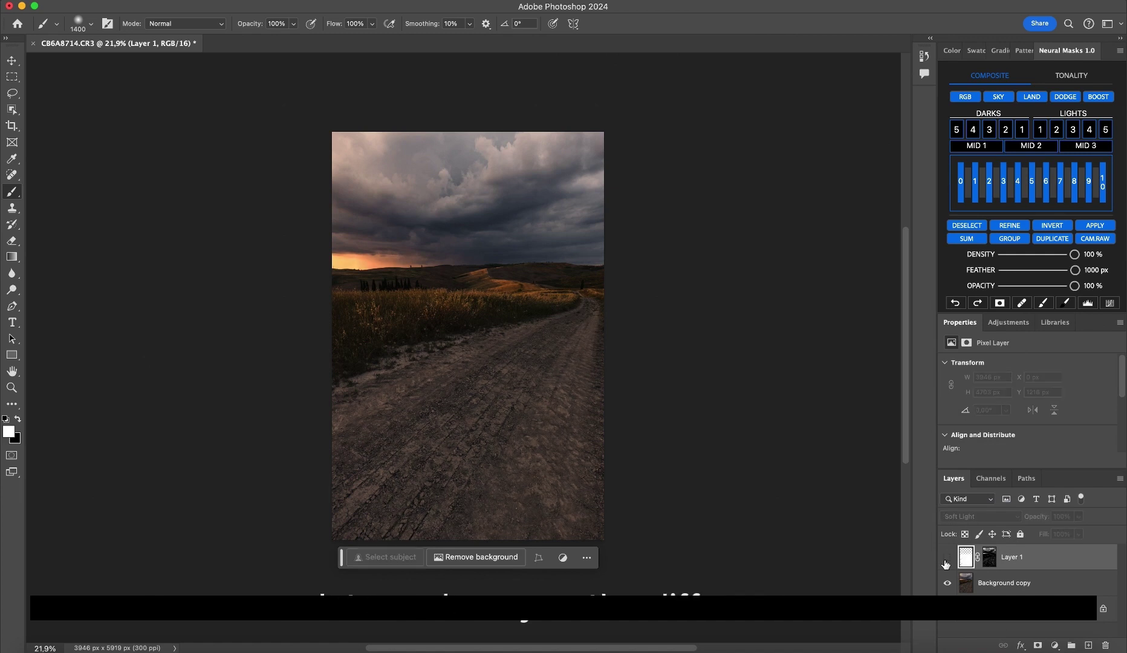
click(946, 562)
click(946, 562)
click(946, 563)
click(946, 562)
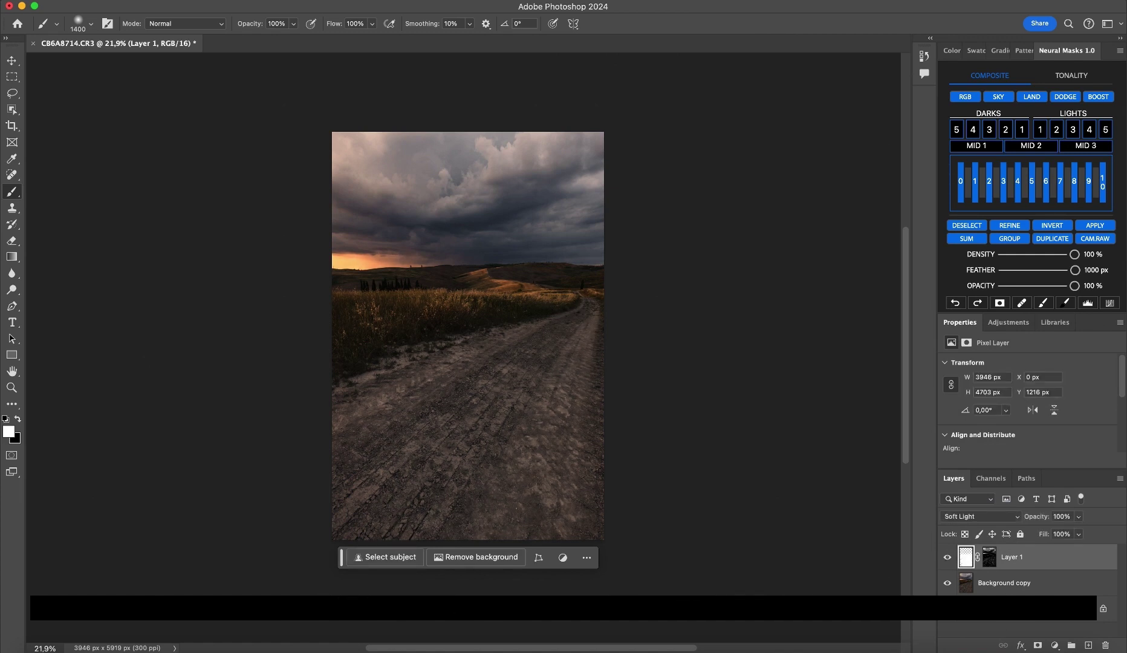
Flatten the image and duplicate the resulting Background layer.
right_click(1014, 618)
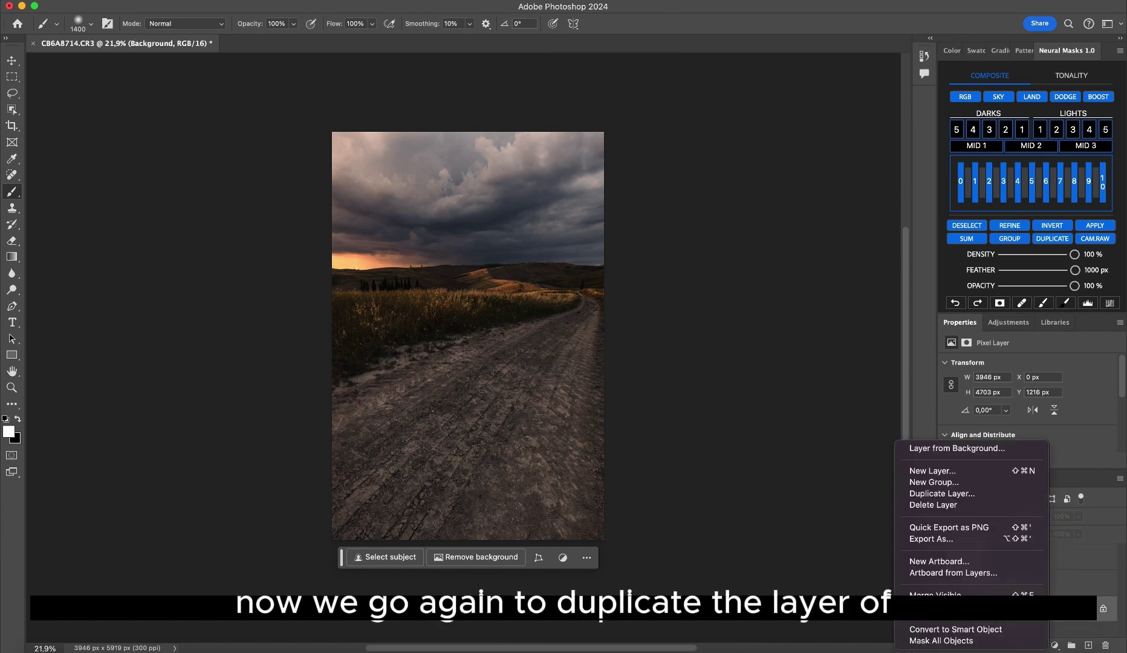
click(1019, 573)
drag(1033, 566, 1088, 645)
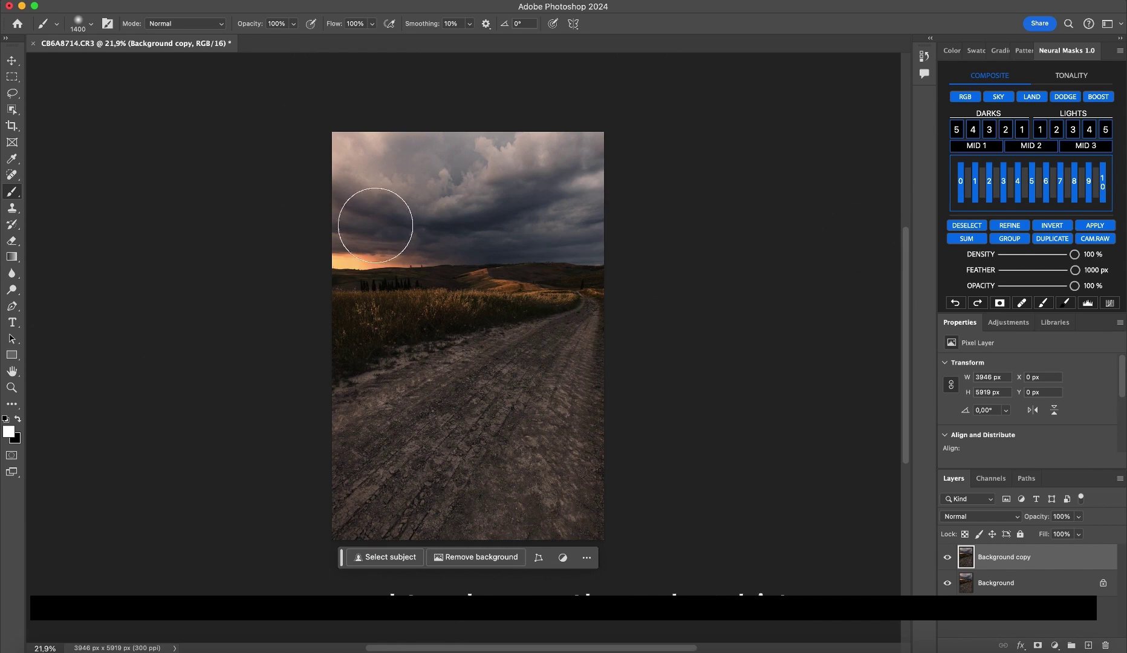
Sample the orange sunset glow as the brush's foreground colour and lighten it to ffeacd.
scroll(375, 258, up, 5)
scroll(375, 258, up, 2)
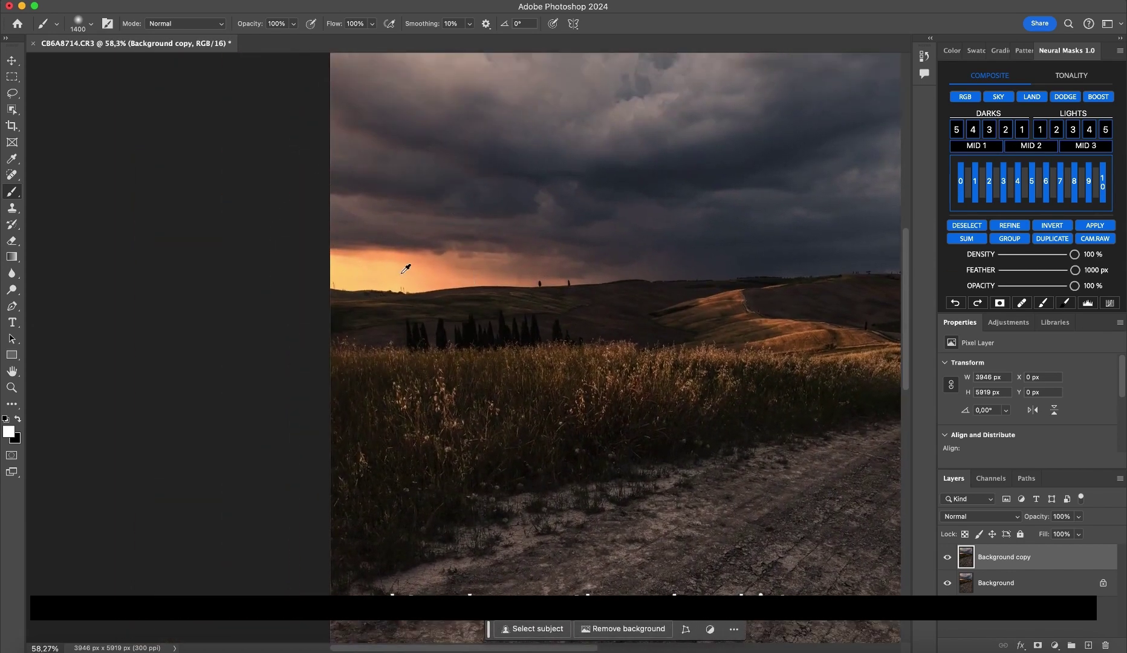
drag(365, 273, 363, 276)
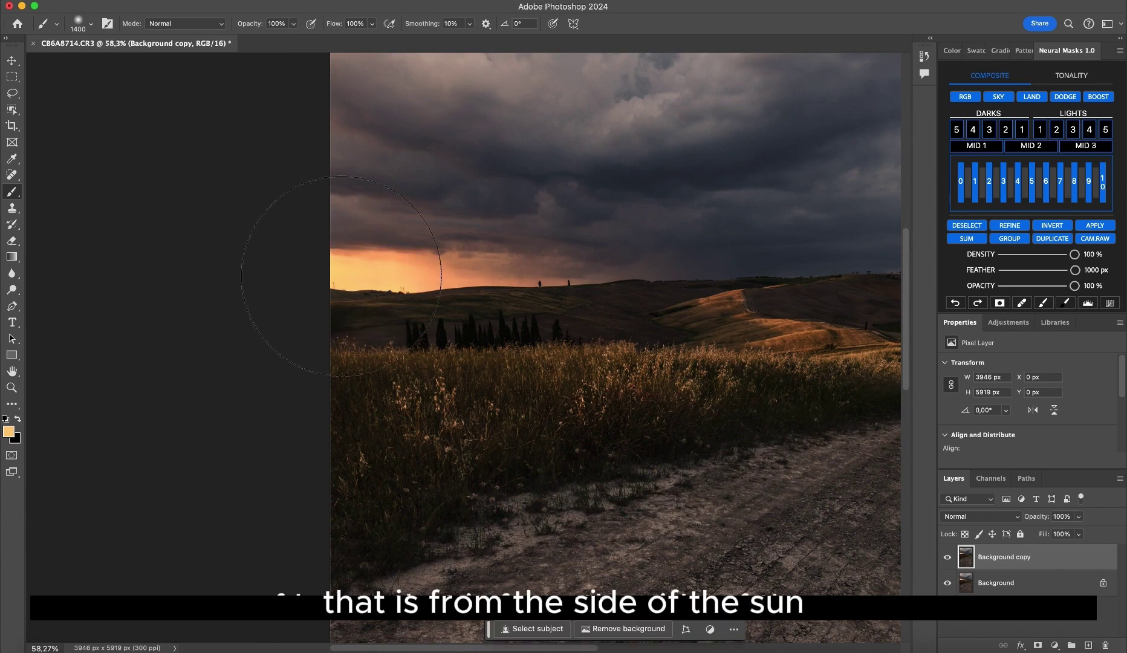
click(9, 431)
drag(474, 239, 434, 236)
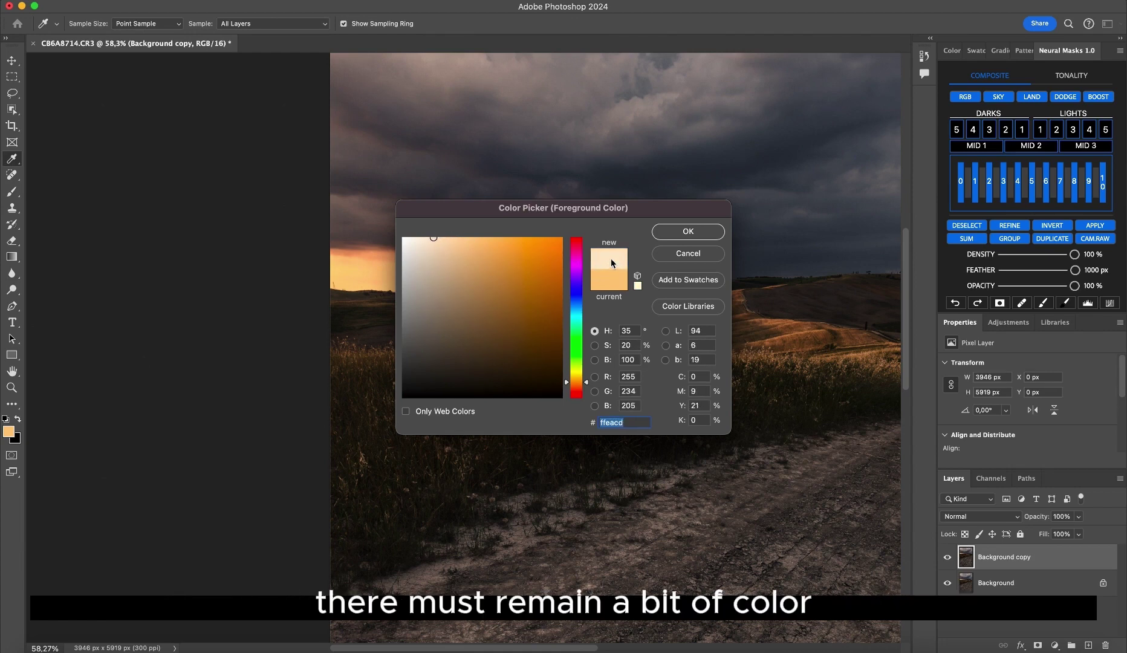
click(677, 234)
key(b)
scroll(555, 280, down, 3)
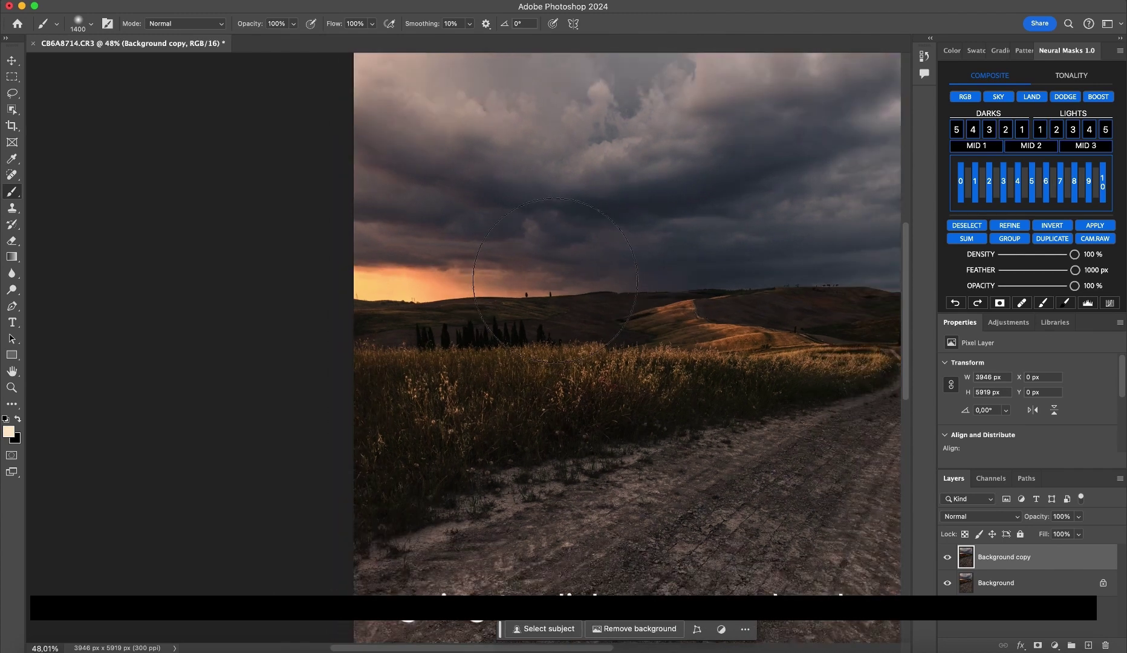
Add an empty layer above the Background copy, generate the Lights 1 luminosity mask from the copy, and apply it to the new layer.
click(1084, 646)
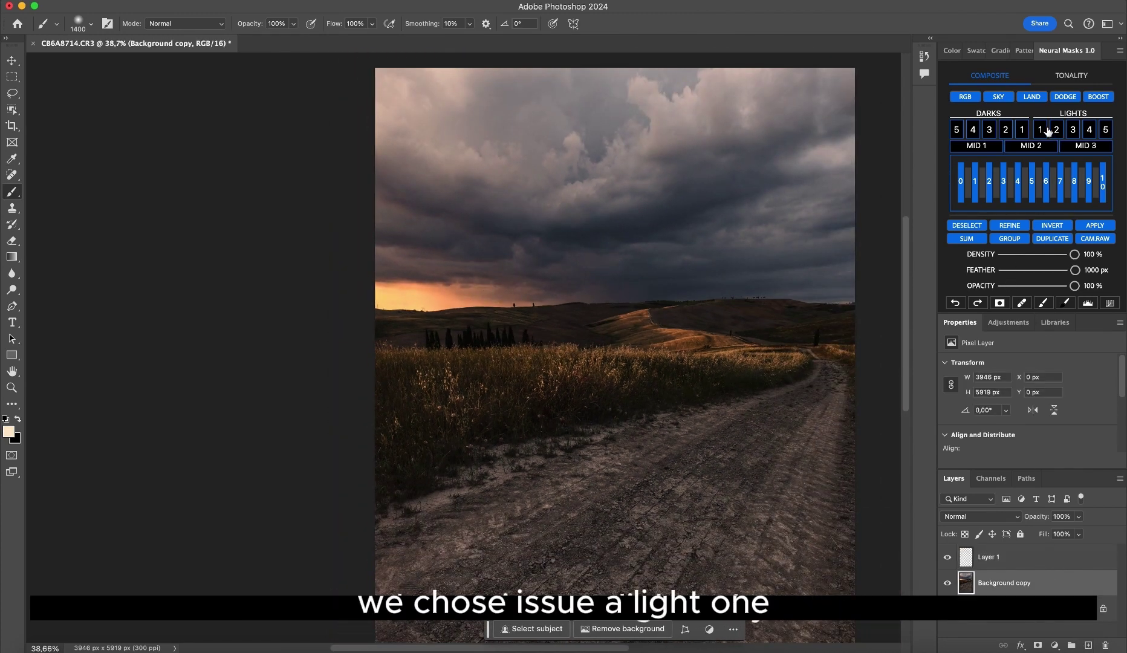
click(1041, 131)
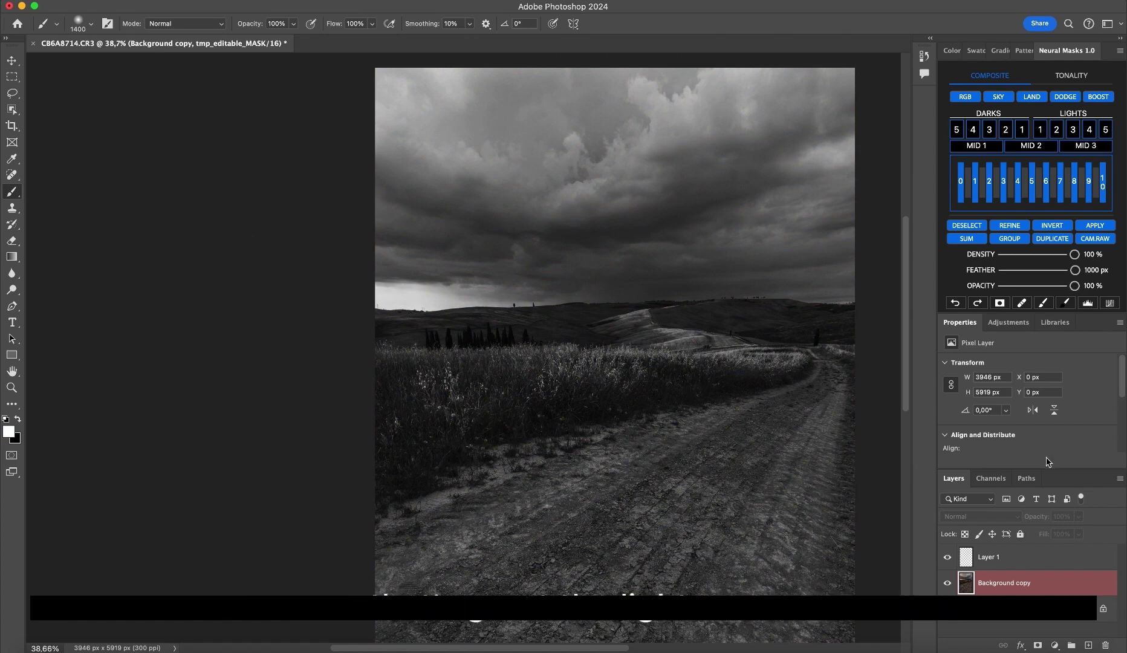
click(1008, 558)
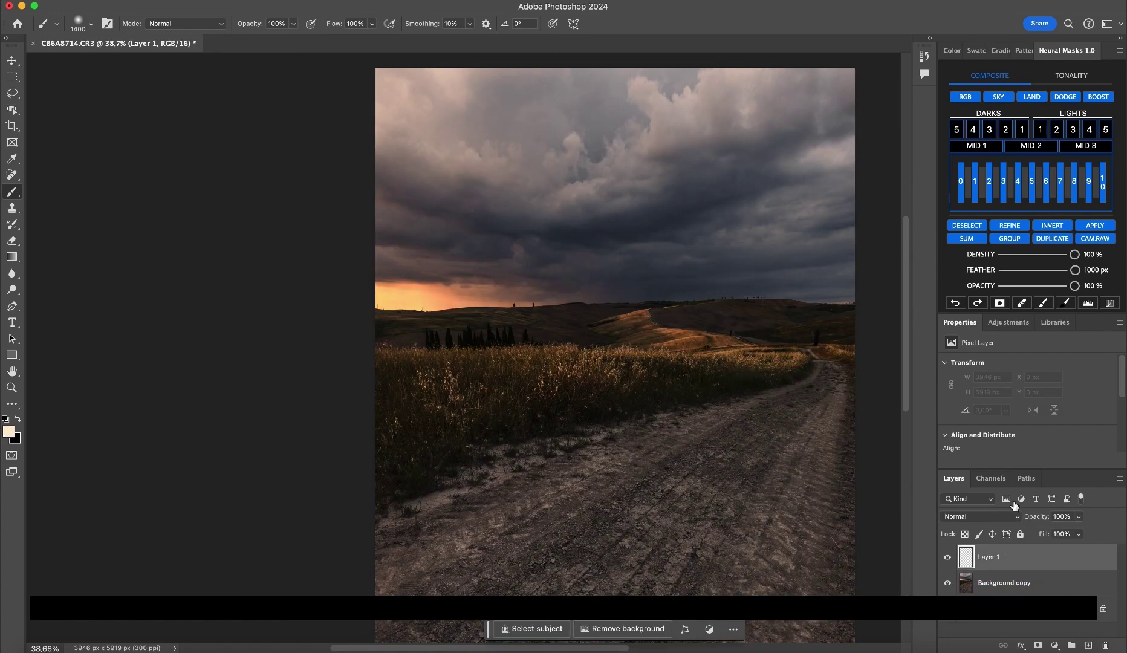
click(1093, 227)
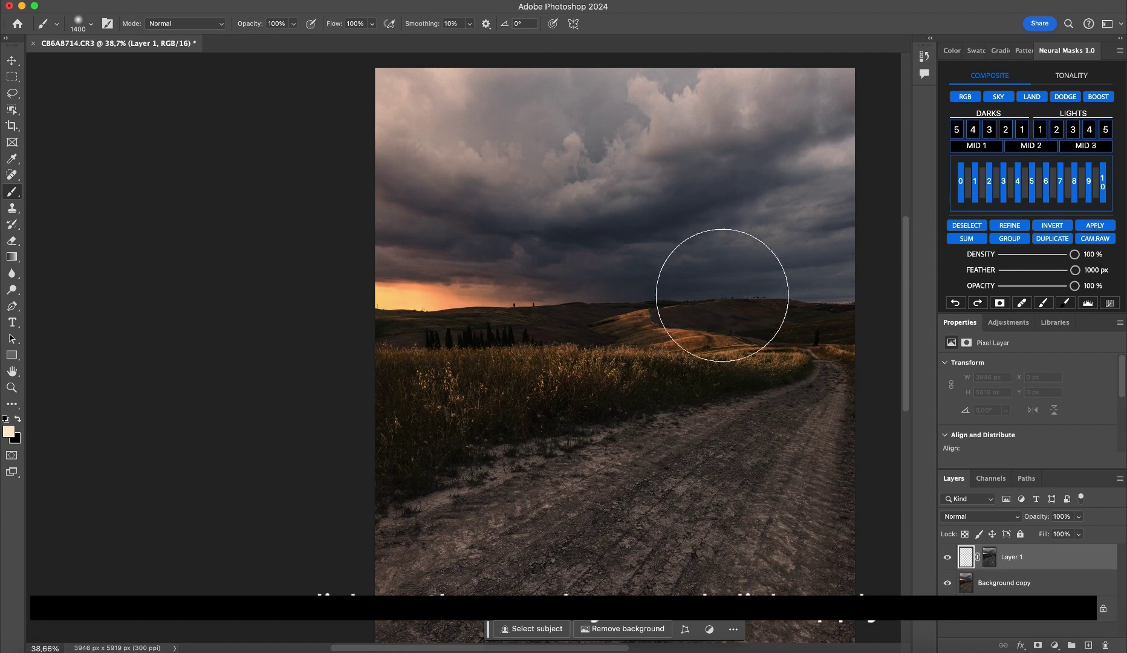
Paint the pale warm colour around the sunset horizon and nearby hills on Layer 1, and set its blend mode to Soft Light.
scroll(436, 326, down, 3)
drag(424, 310, 518, 310)
mouse_move(416, 332)
mouse_down()
mouse_move(440, 302)
mouse_move(488, 300)
mouse_move(520, 316)
mouse_move(453, 302)
mouse_move(427, 317)
mouse_move(448, 302)
mouse_move(483, 302)
mouse_move(450, 305)
mouse_up()
click(982, 517)
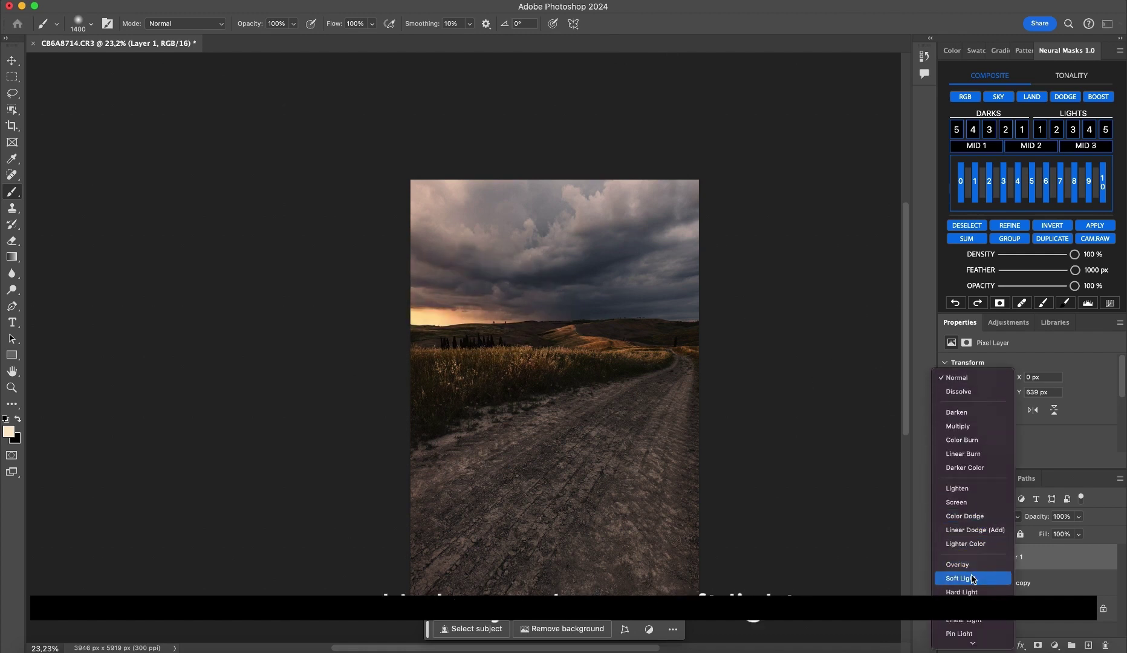
click(972, 579)
Compare the sunset area with the warm glow layer hidden and shown.
click(947, 557)
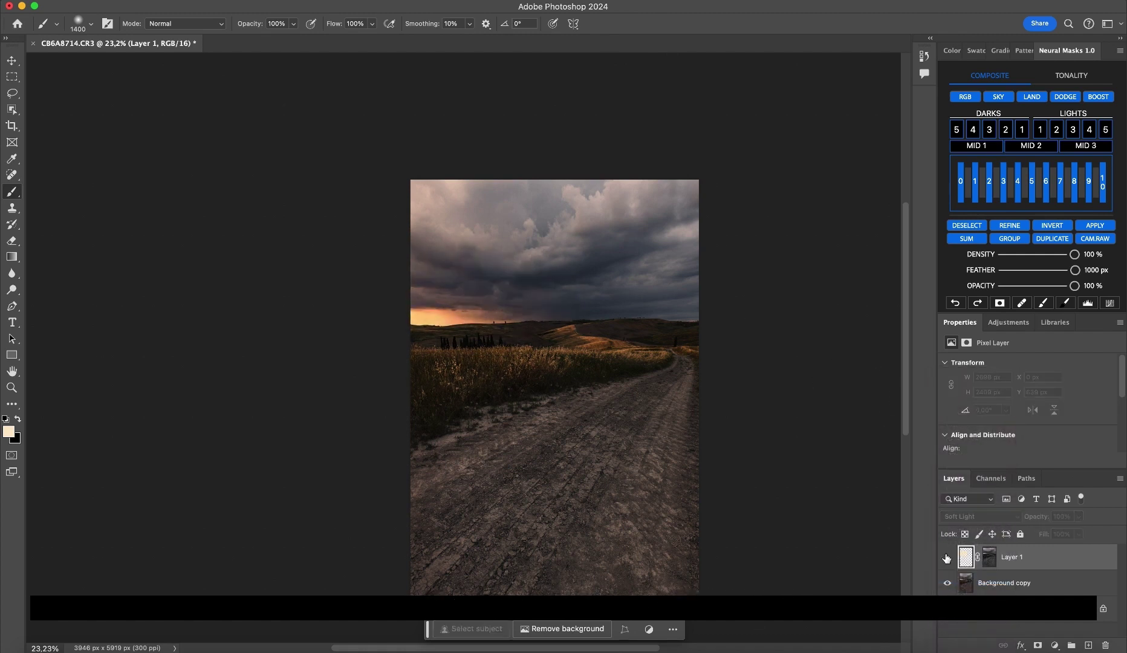
click(947, 557)
click(947, 557)
click(947, 557)
click(947, 557)
click(947, 558)
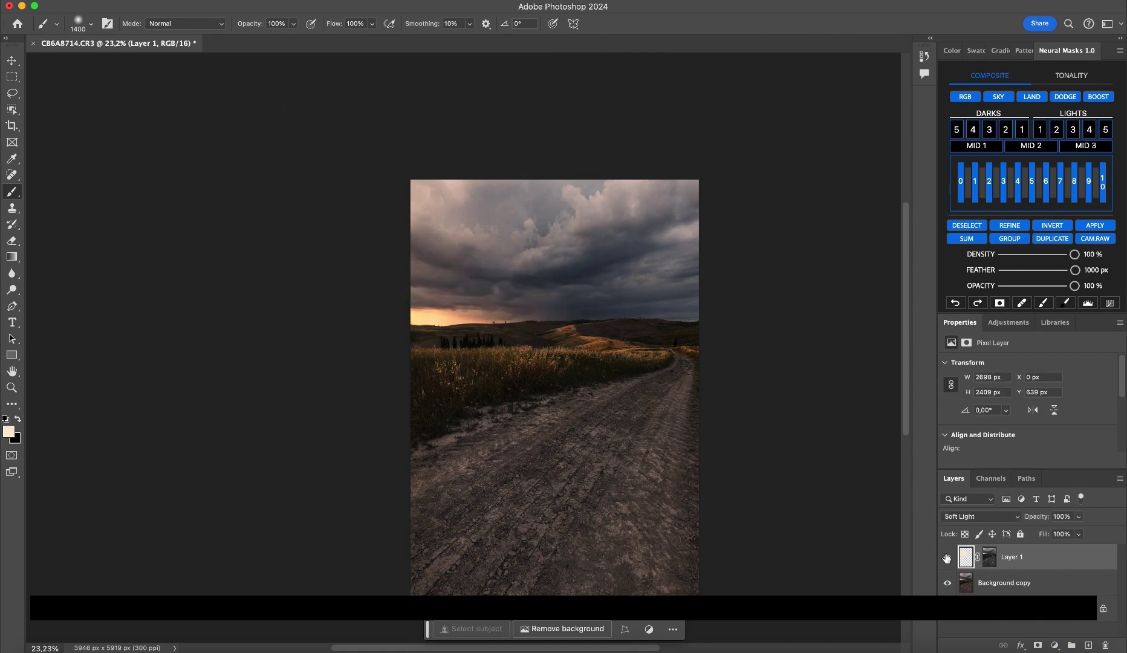
click(946, 558)
click(947, 557)
click(947, 557)
click(947, 557)
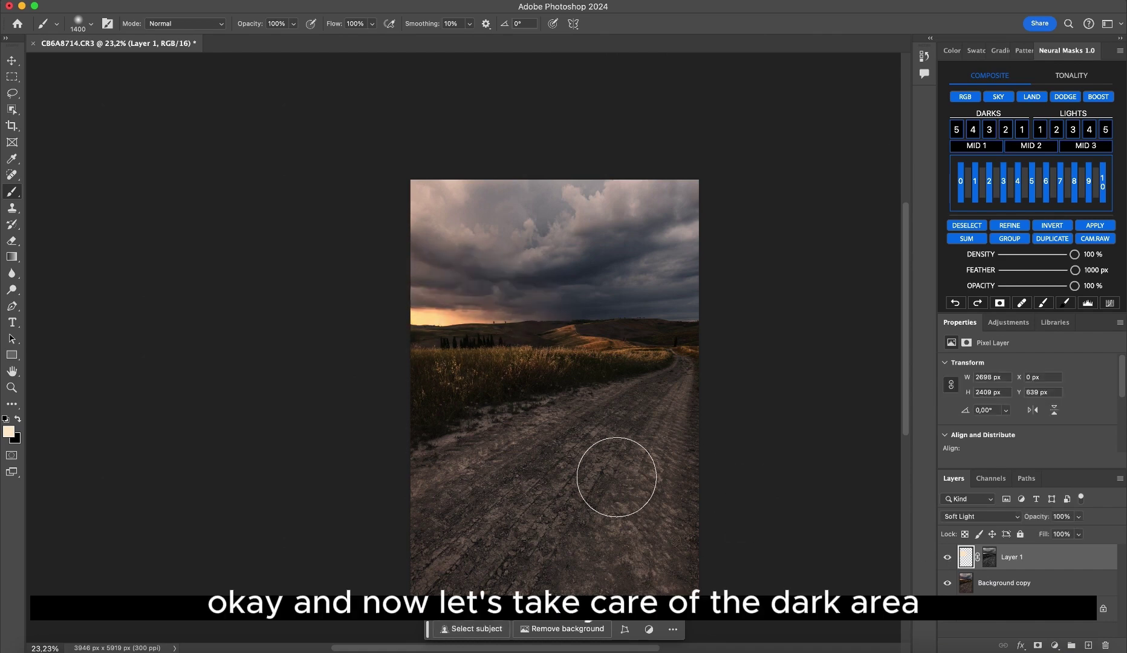
Flatten the image with the warm glow and duplicate the Background layer for editing the dark areas.
scroll(615, 477, up, 5)
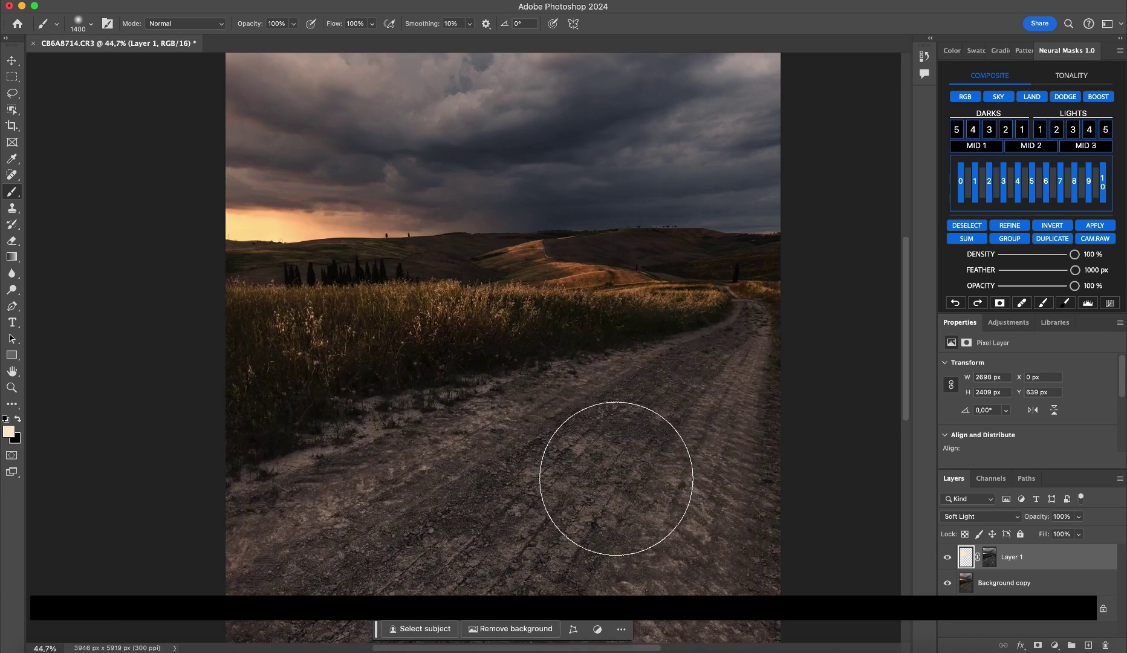
scroll(616, 478, down, 5)
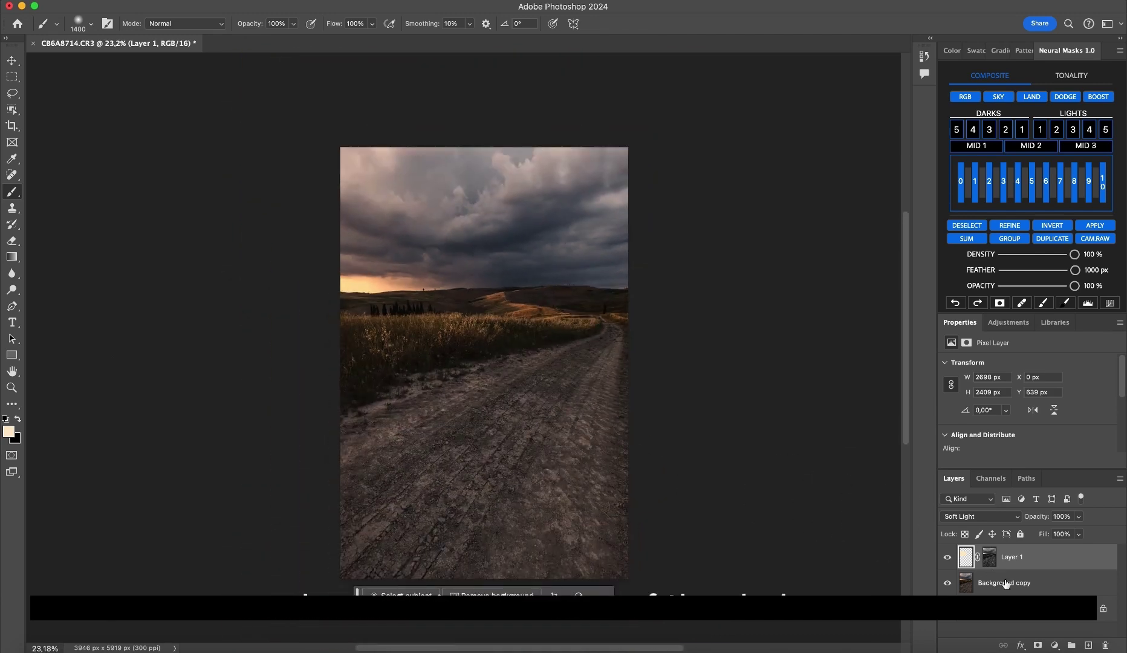
right_click(1022, 607)
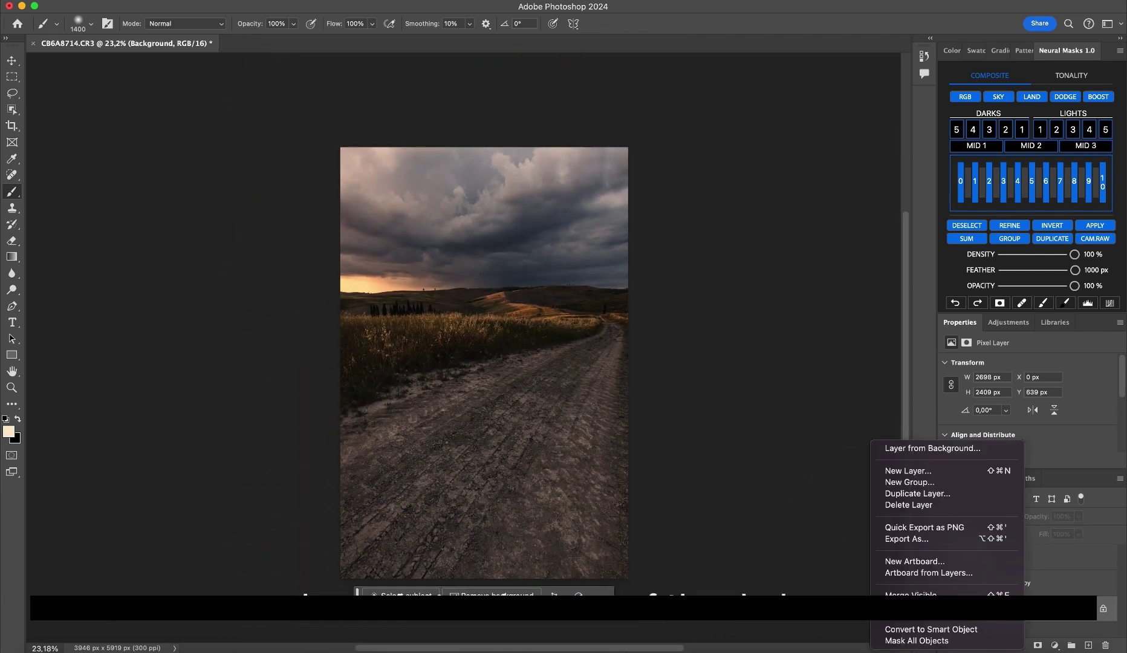
click(961, 623)
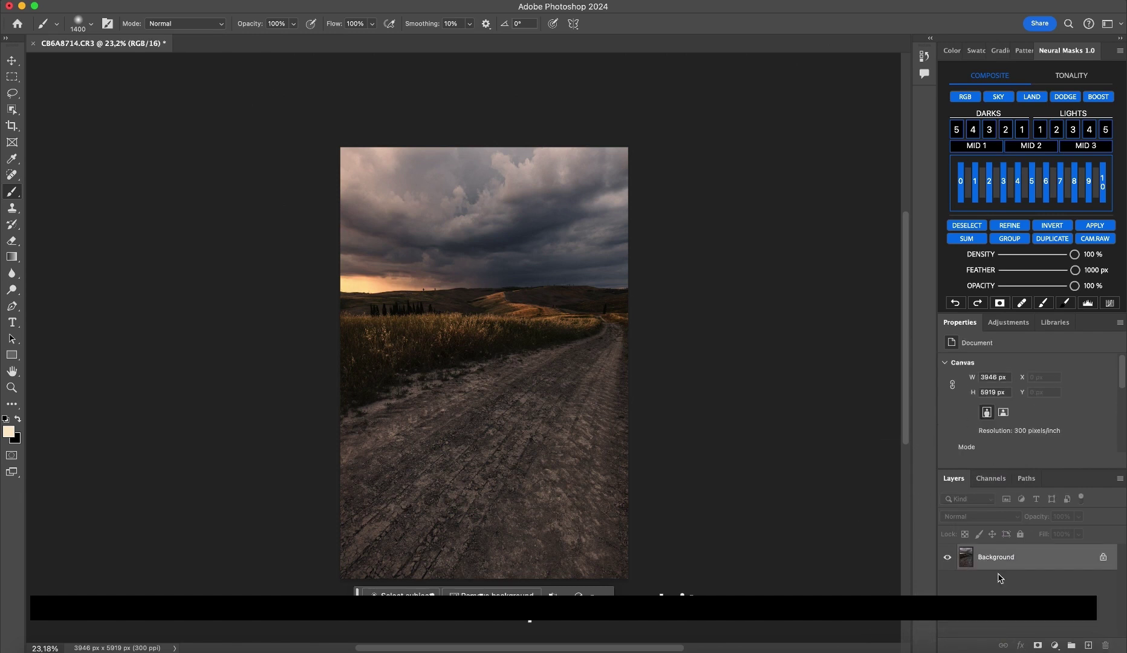
key(ctrl+j)
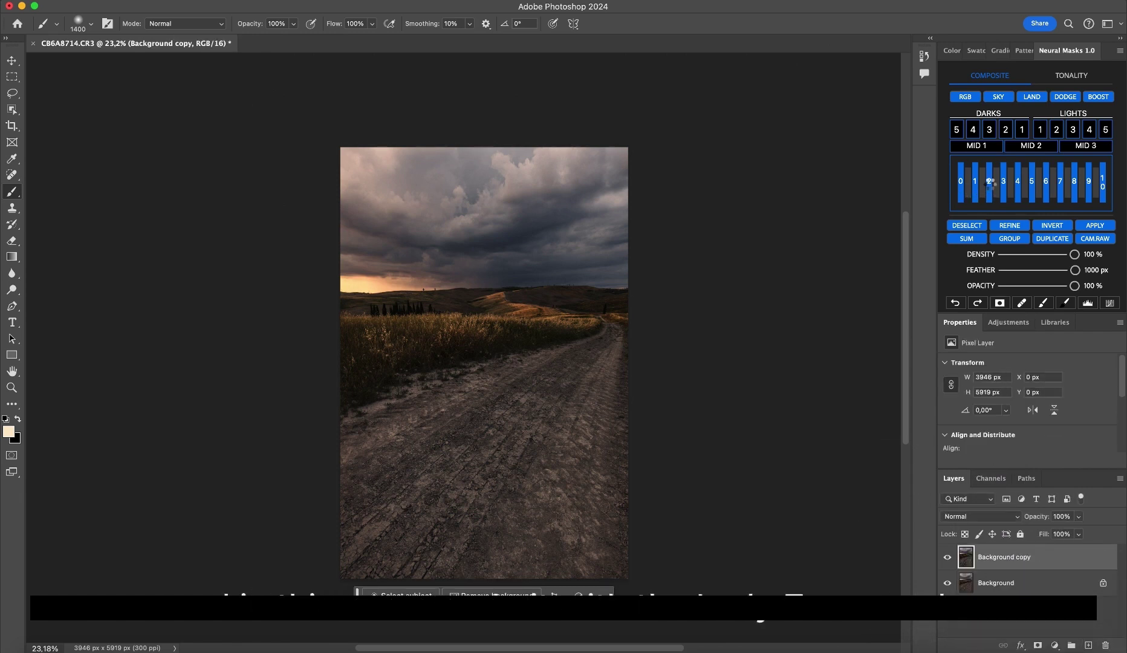
Generate the zone 2 luminosity mask from the Background copy and apply it to a new Curves adjustment layer.
click(989, 183)
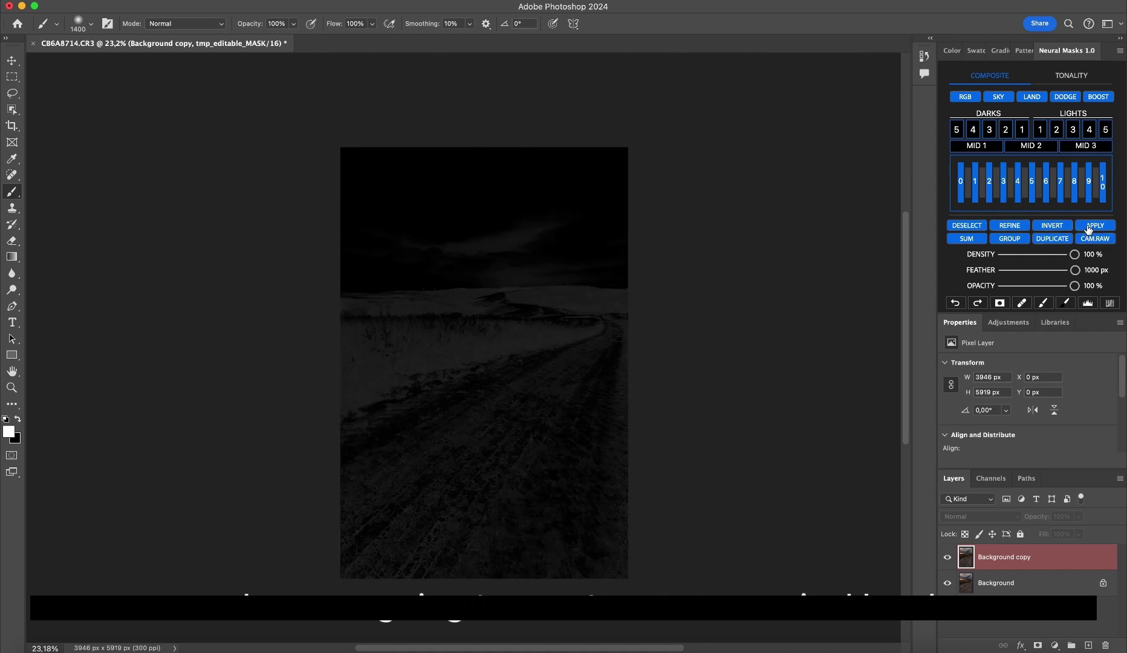
click(1055, 645)
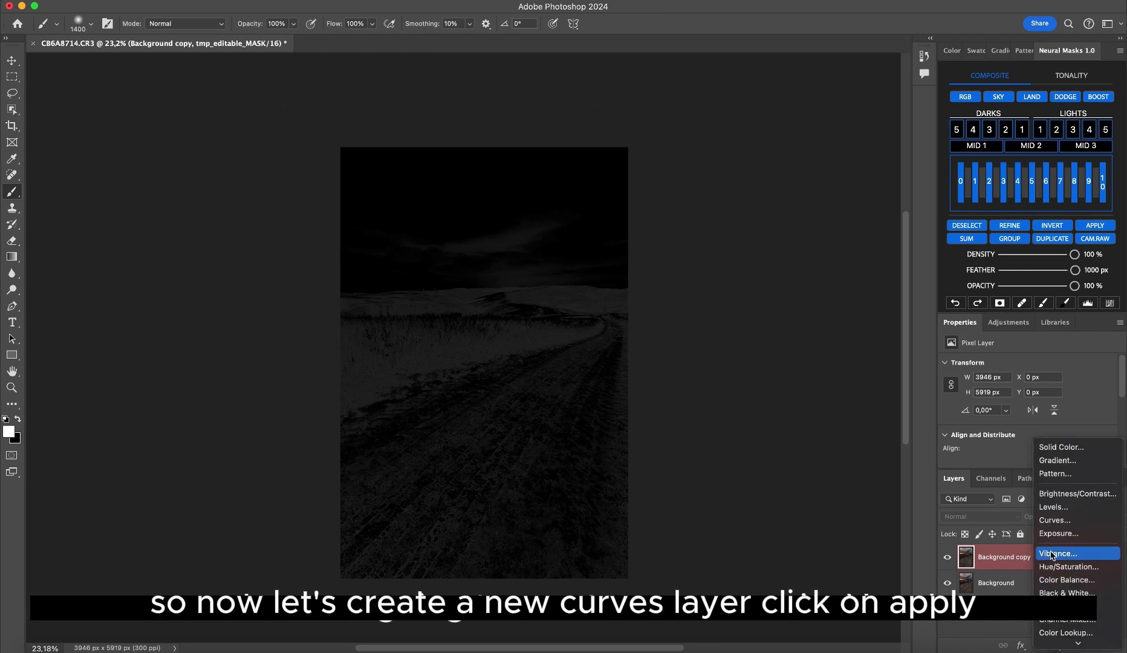
click(1054, 520)
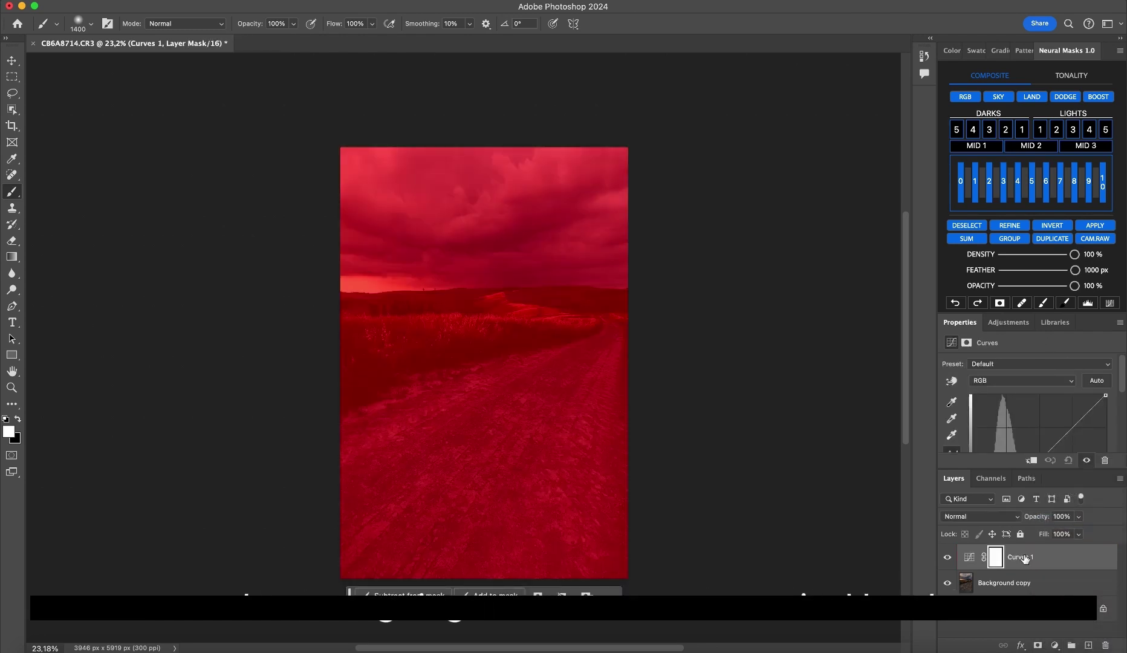
click(1086, 228)
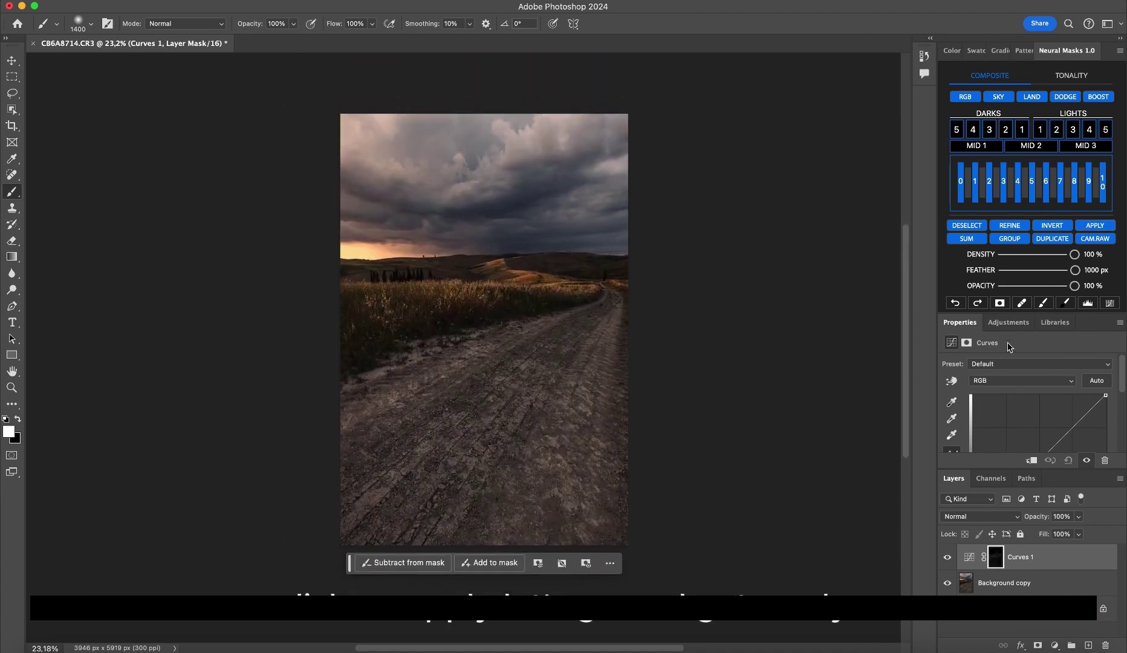
Open the Curves properties at full size and bend the curve downward, lowering the highlights and slightly lifting the black point.
scroll(1021, 387, down, 4)
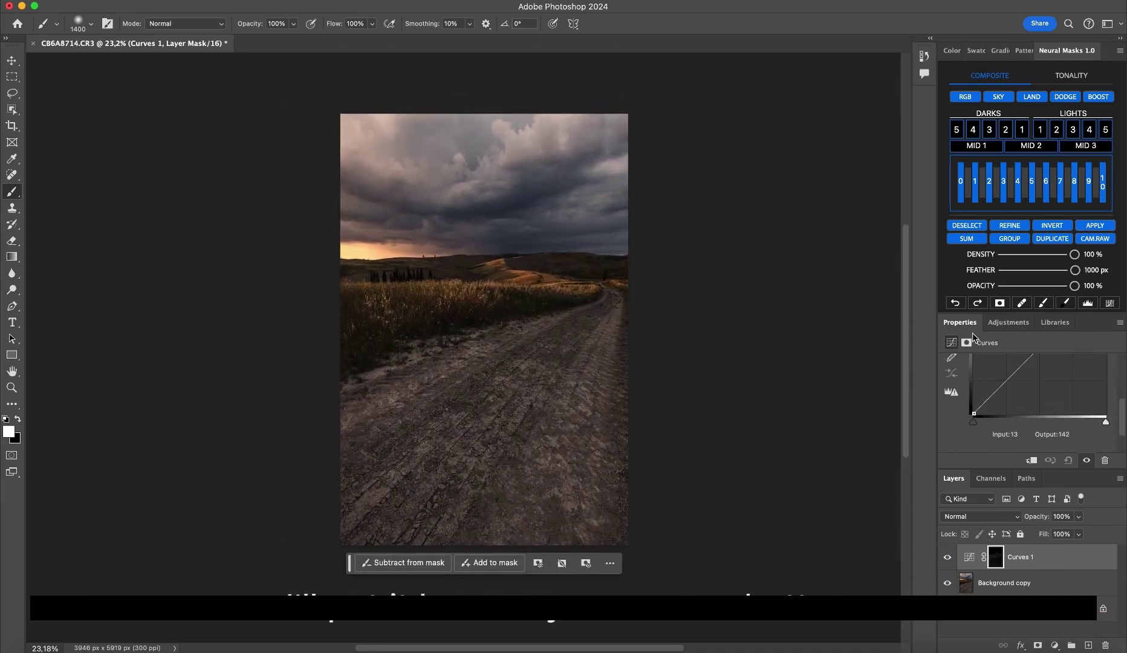
drag(969, 329, 923, 91)
click(923, 97)
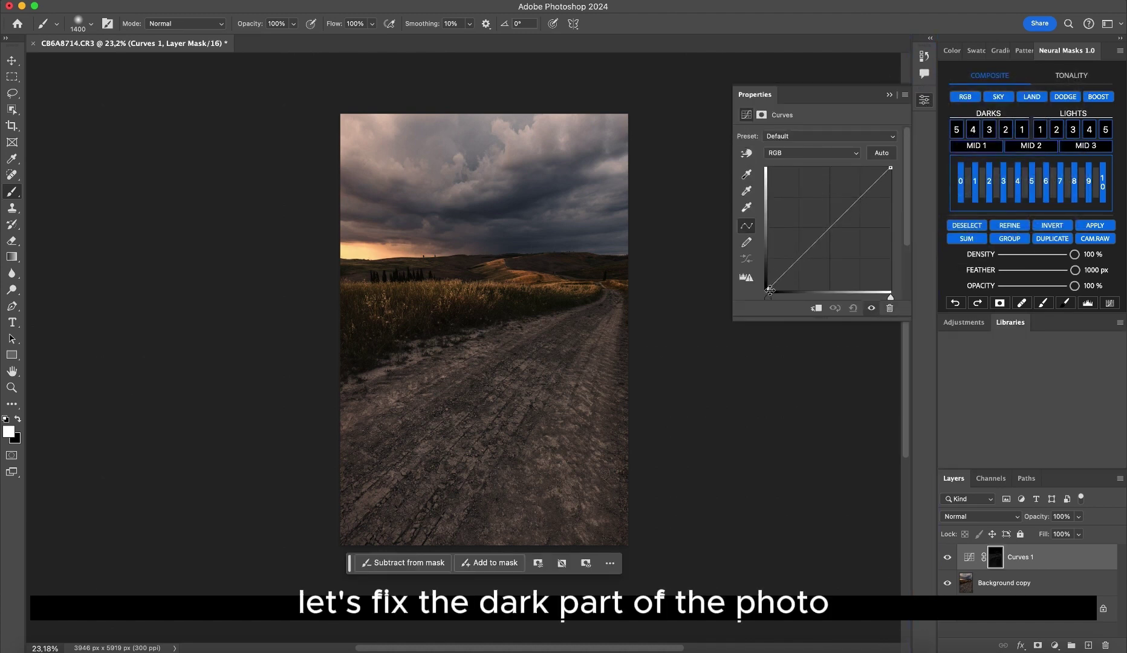
drag(889, 169, 887, 195)
drag(835, 242, 853, 253)
drag(768, 289, 766, 286)
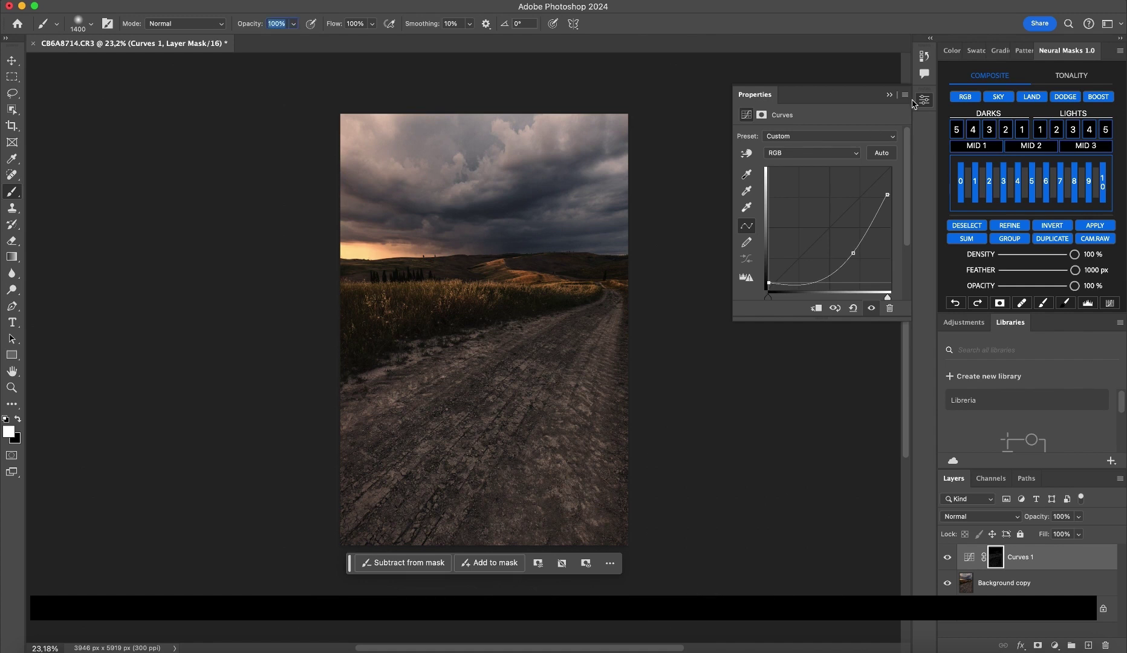
click(888, 95)
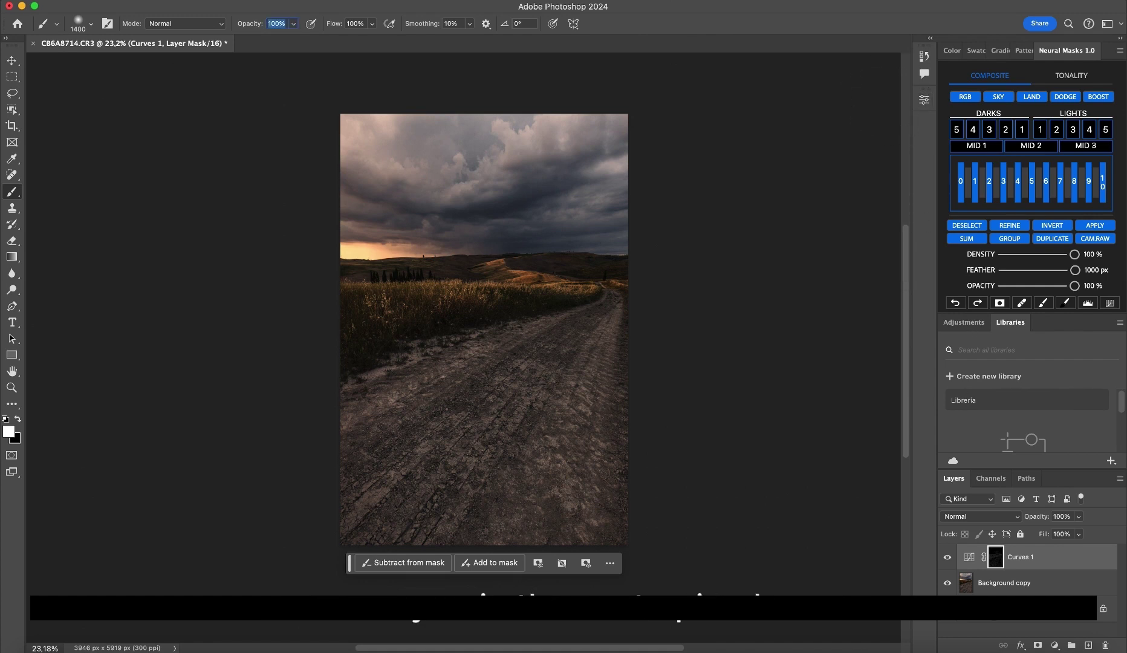
Flatten the image and add two empty layers above the Background.
right_click(991, 609)
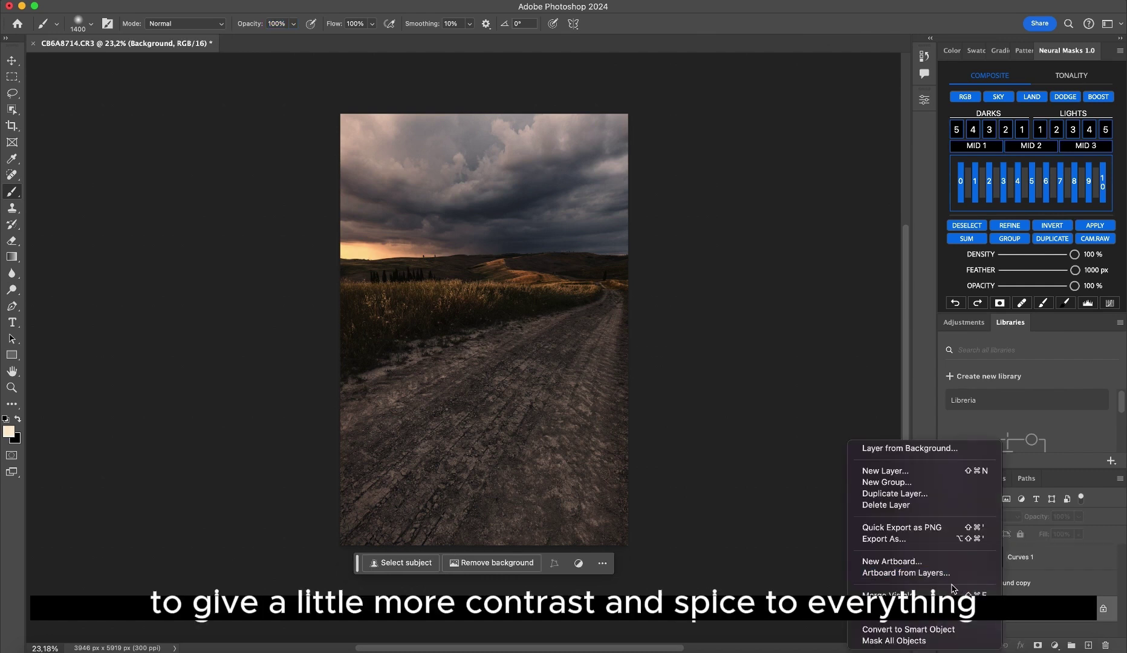
click(907, 594)
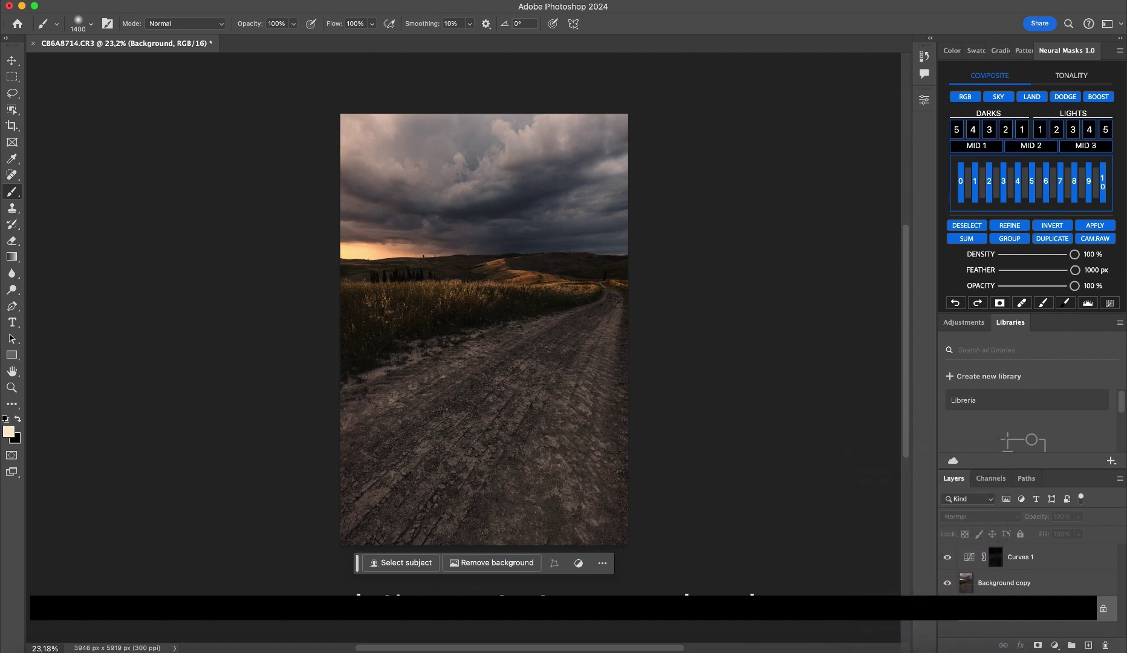
click(1089, 643)
click(1089, 644)
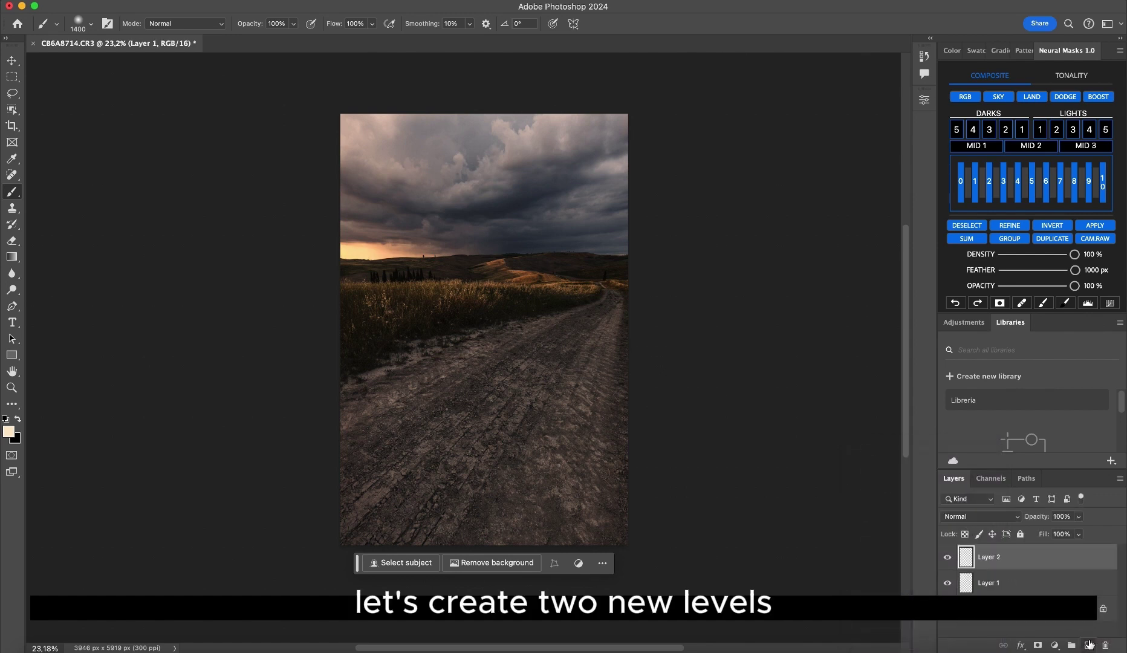
Rename the lower new layer dodge and the upper one burn.
double_click(992, 584)
text(dodge)
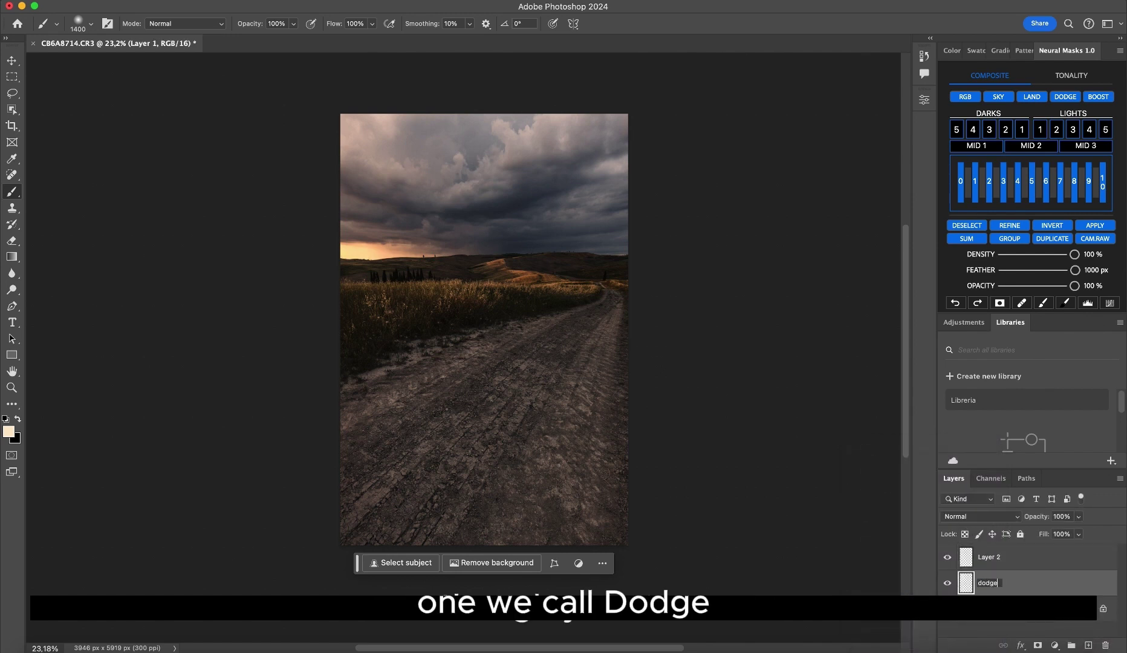
double_click(986, 557)
text(bu)
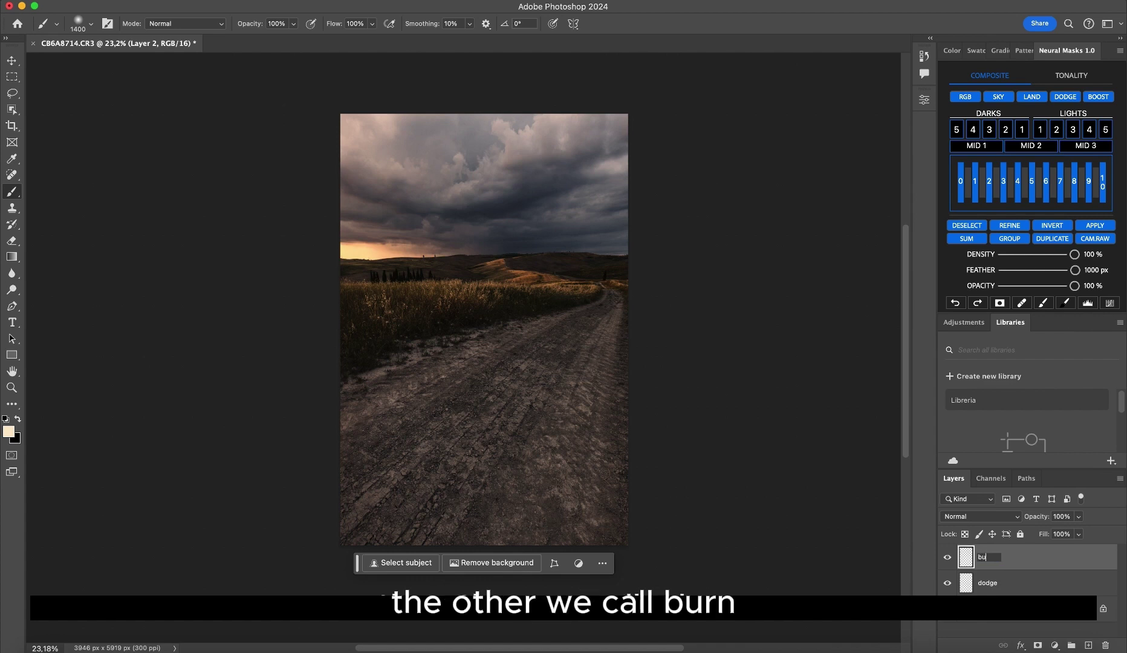
text(r)
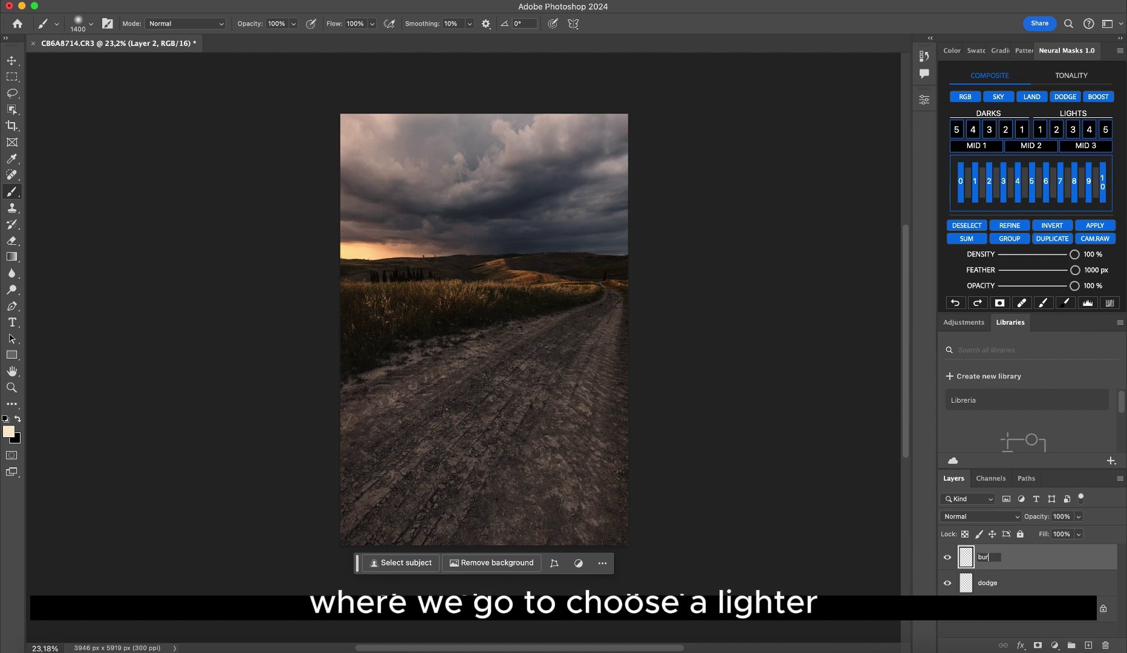
text(n)
key(Return)
Compare the luminosity masks for the dodge layer and apply the Lights 1 mask to it.
click(1017, 592)
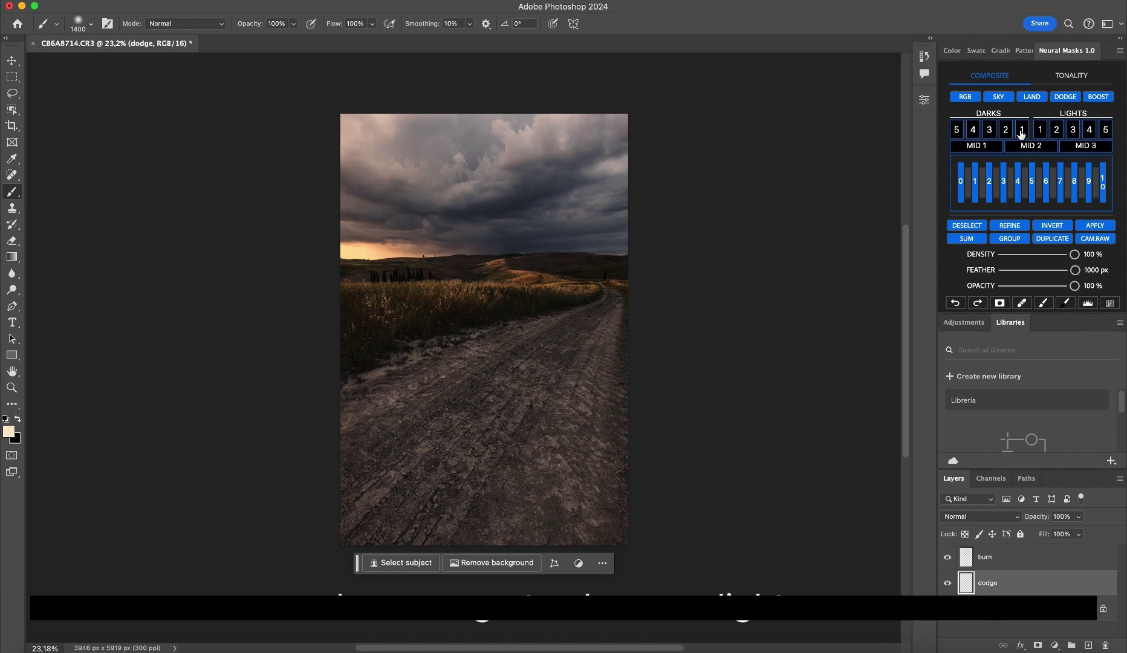
click(1022, 130)
click(1047, 133)
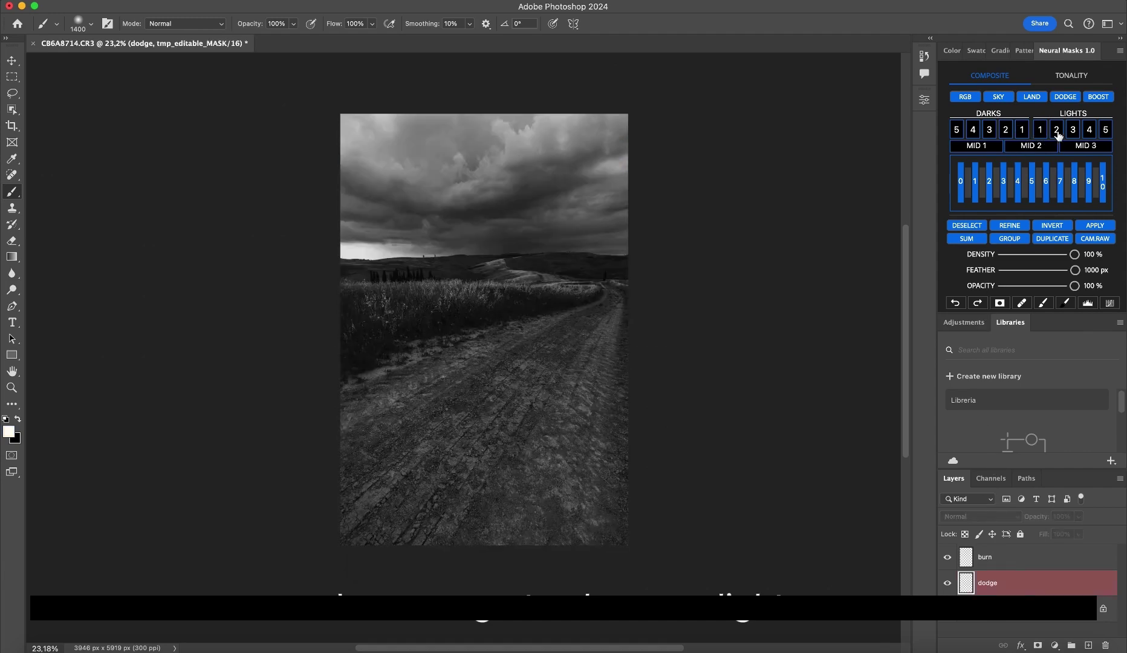
click(1056, 133)
click(1048, 133)
click(1095, 227)
Compare the Darks 2, 3 and 4 luminosity masks for the burn layer and apply the Darks 3 mask.
click(1040, 560)
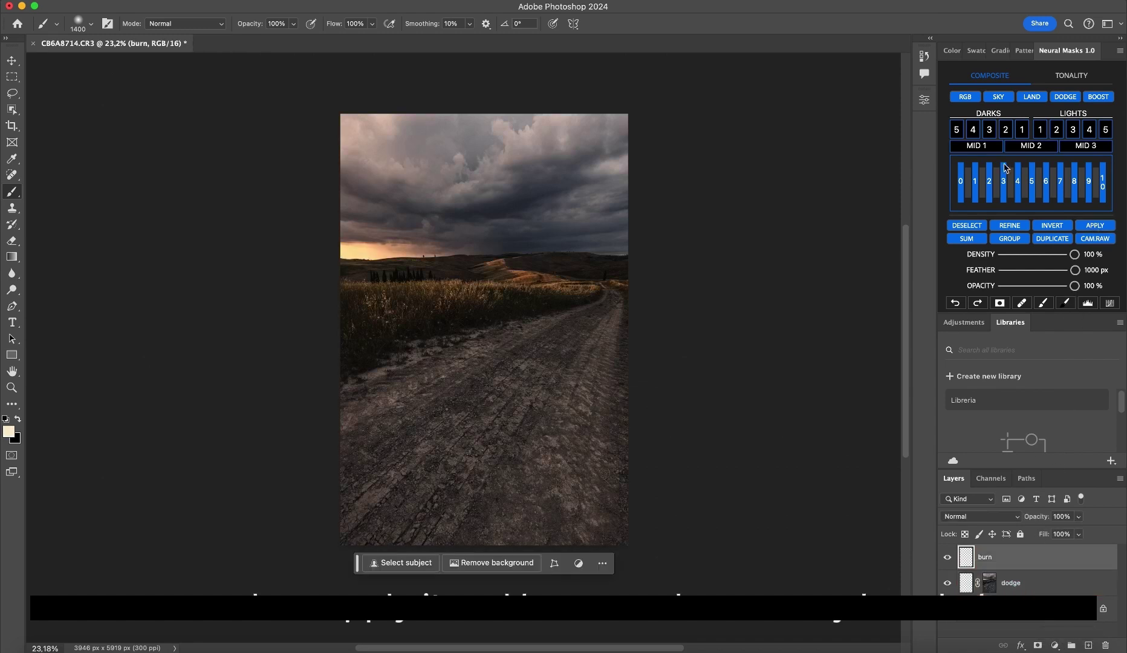
click(1006, 131)
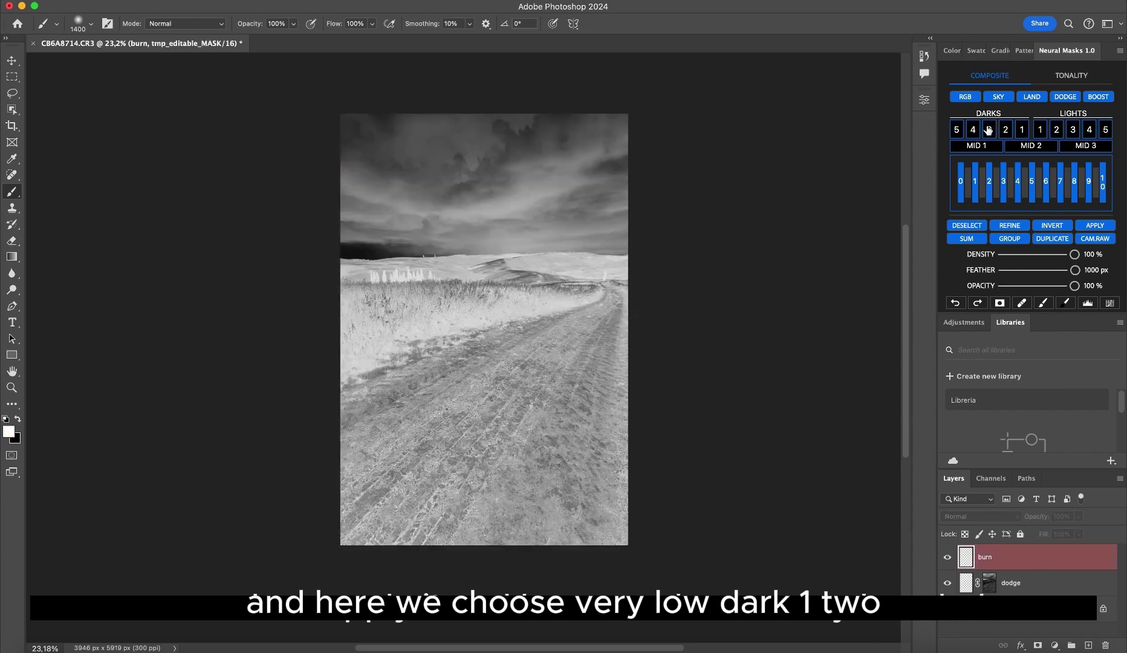
click(988, 131)
click(972, 130)
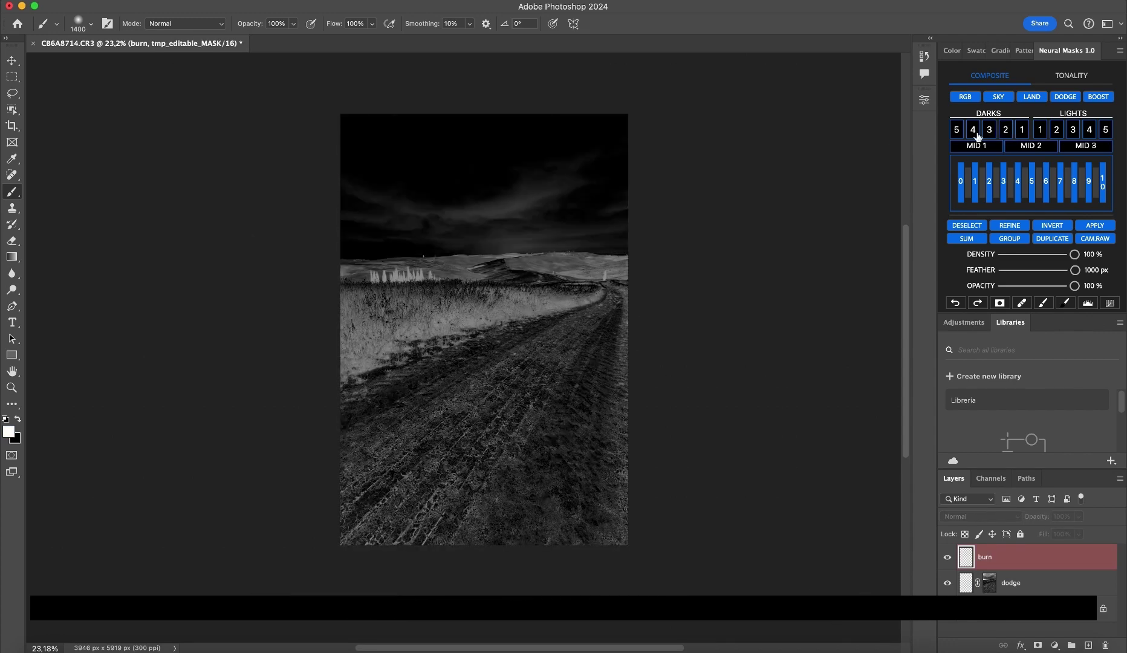
click(987, 131)
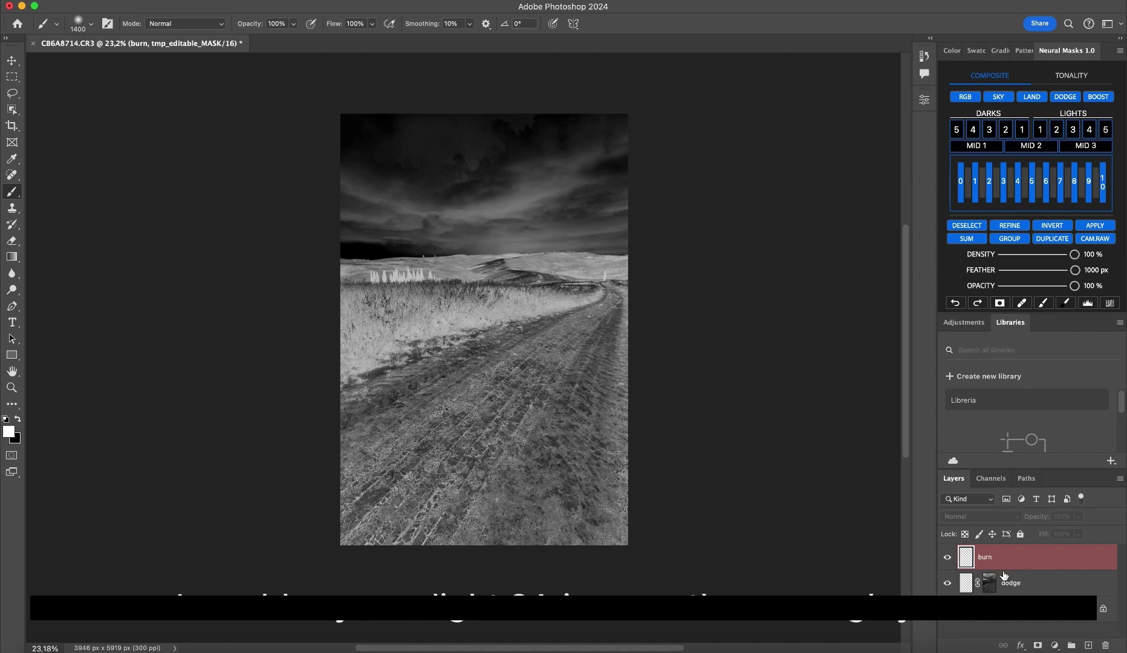
click(1086, 227)
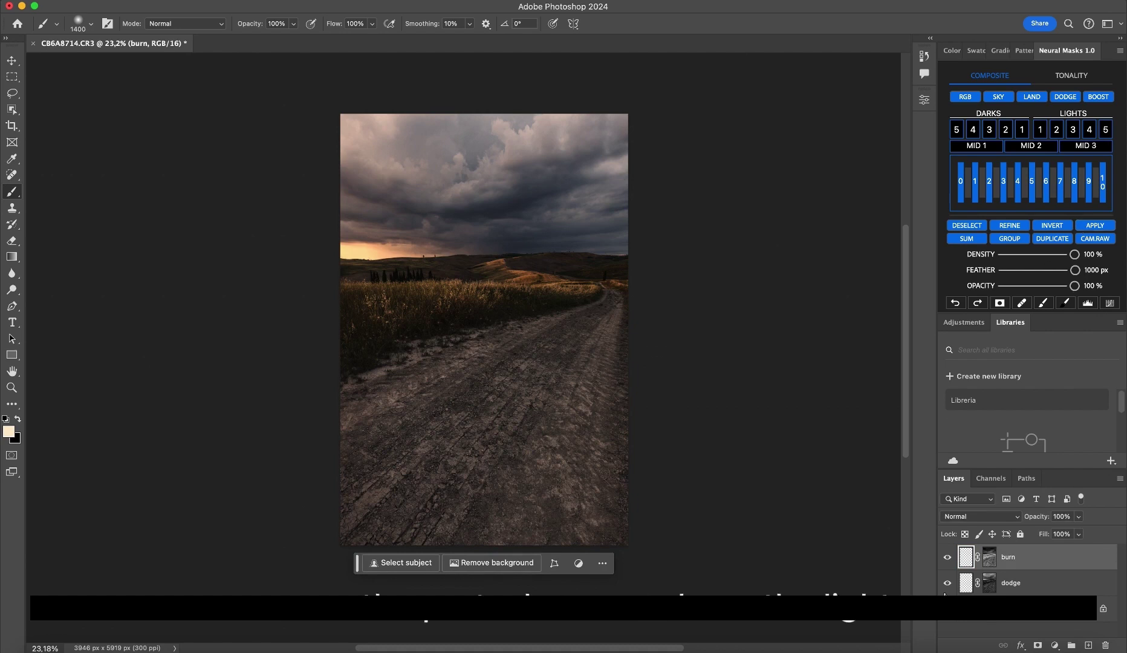
Paint the pale warm colour over the hills, field, road and clouds on the dodge layer, and set its blend mode to Soft Light.
click(985, 584)
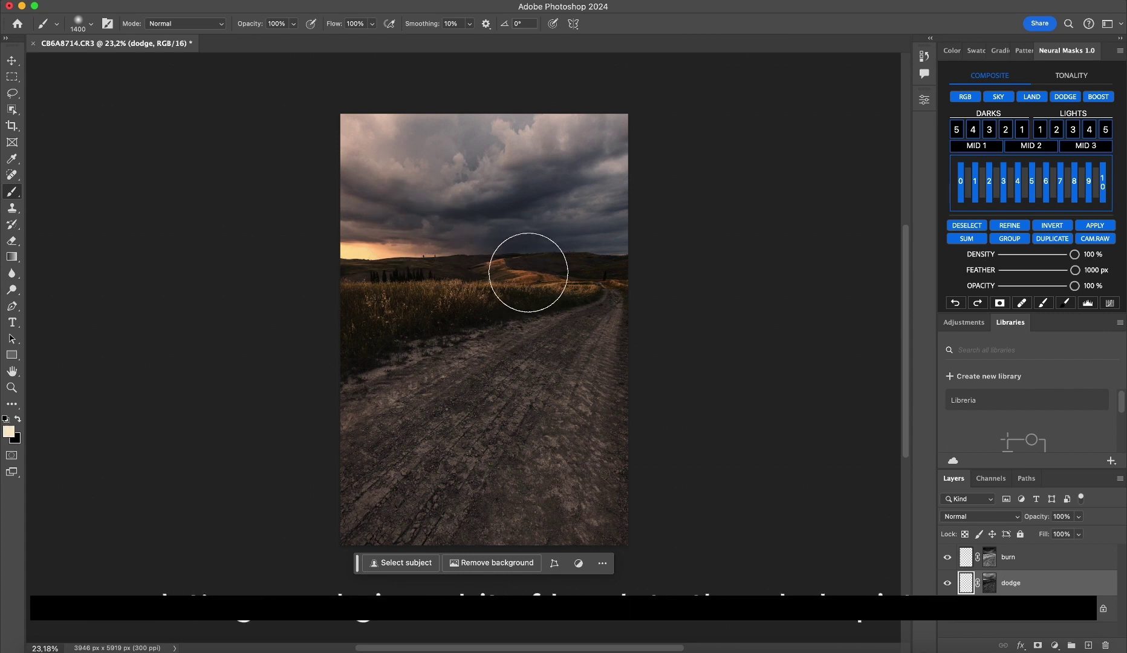
drag(516, 275, 527, 272)
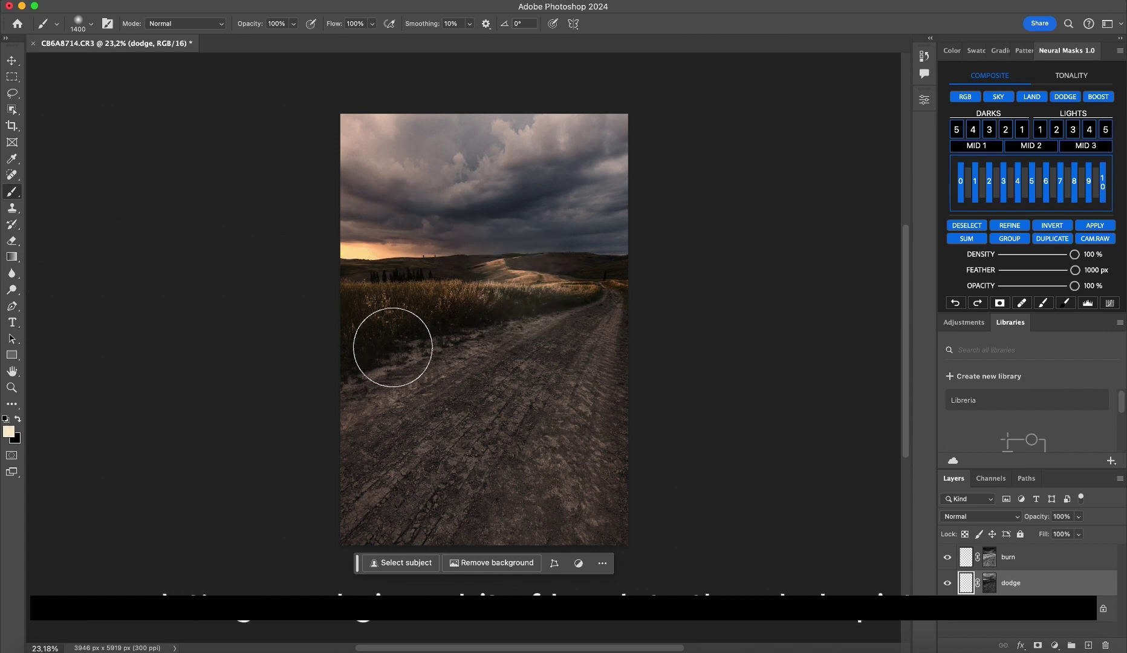
drag(392, 344, 349, 340)
mouse_move(433, 325)
mouse_down()
mouse_move(579, 290)
mouse_move(582, 252)
mouse_move(612, 259)
mouse_move(610, 167)
mouse_move(562, 149)
mouse_move(369, 141)
mouse_move(568, 173)
mouse_move(610, 241)
mouse_up()
mouse_move(438, 361)
mouse_down()
mouse_move(421, 487)
mouse_move(370, 516)
mouse_move(603, 321)
mouse_move(453, 486)
mouse_move(568, 408)
mouse_move(629, 346)
mouse_move(599, 500)
mouse_move(611, 320)
mouse_move(511, 274)
mouse_move(485, 285)
mouse_move(466, 267)
mouse_up()
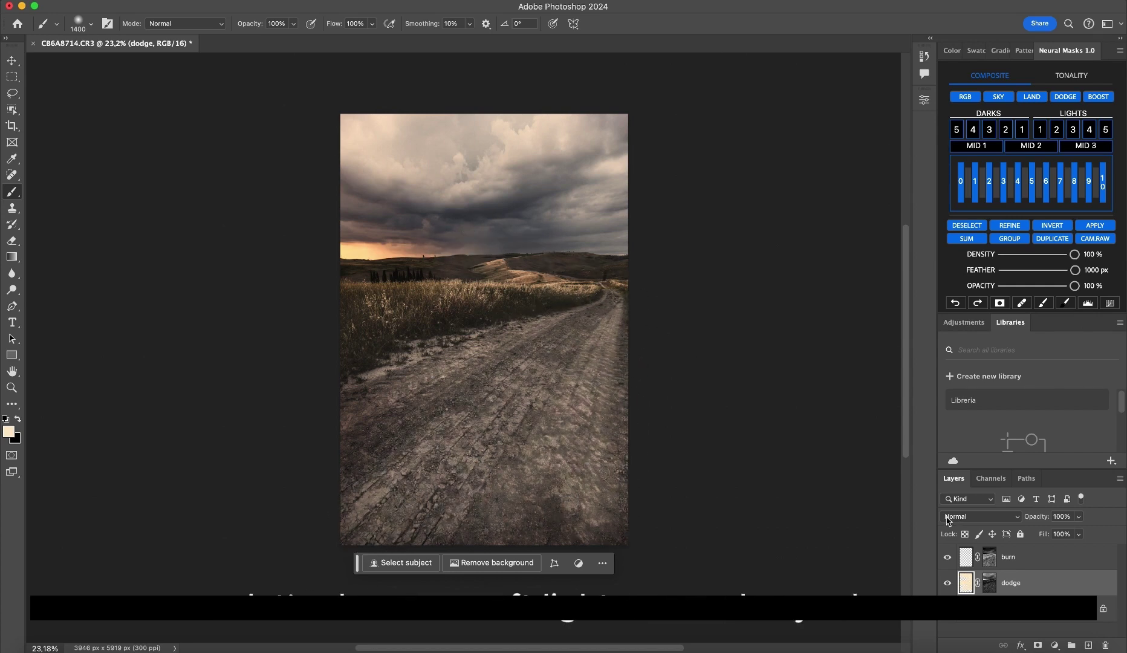
click(979, 516)
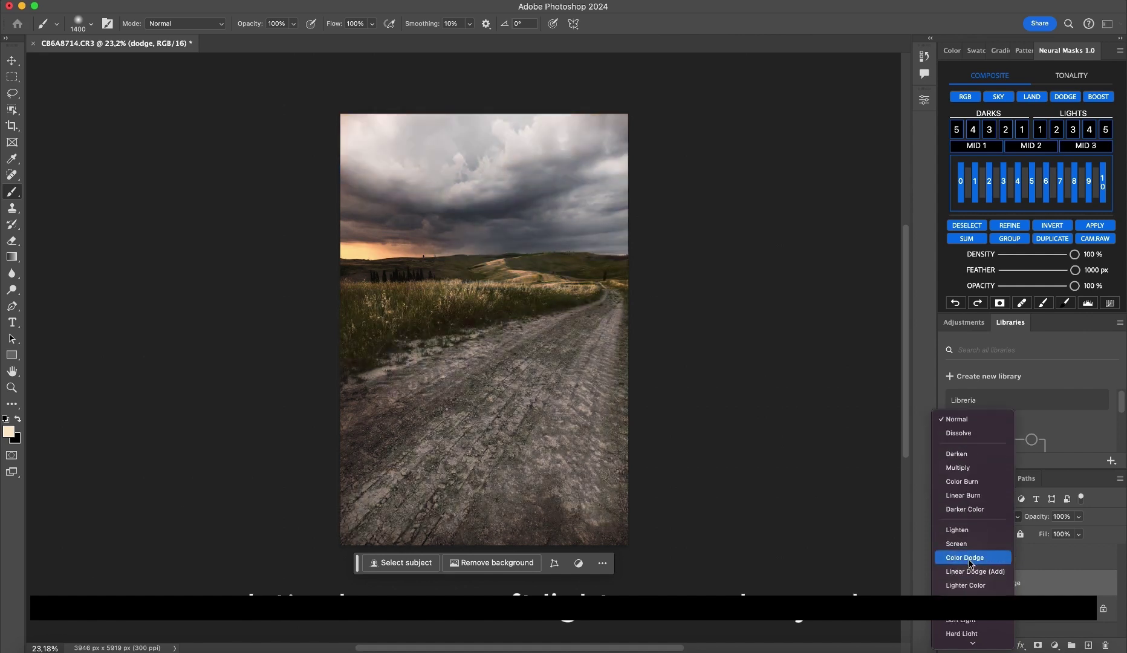
click(971, 524)
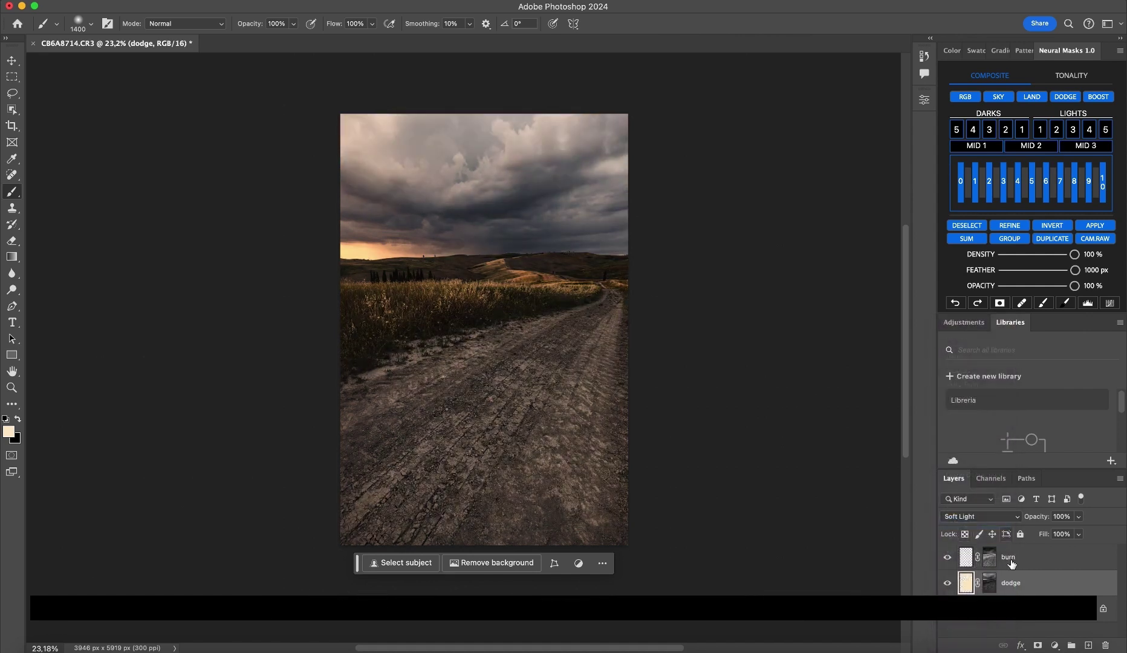
Compare the photo with the dodge layer hidden and shown.
click(947, 582)
click(947, 583)
click(946, 583)
click(946, 582)
Pick a near-black blue with hue 222° as foreground colour and paint it over the road, field and clouds on the burn layer.
click(967, 554)
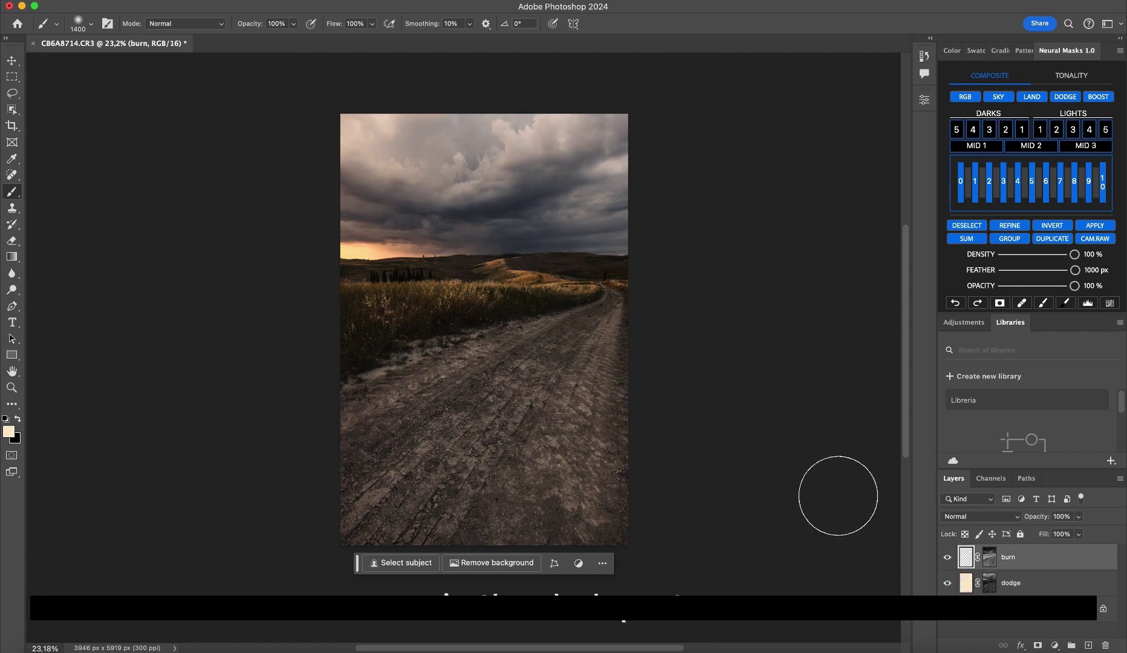
click(9, 431)
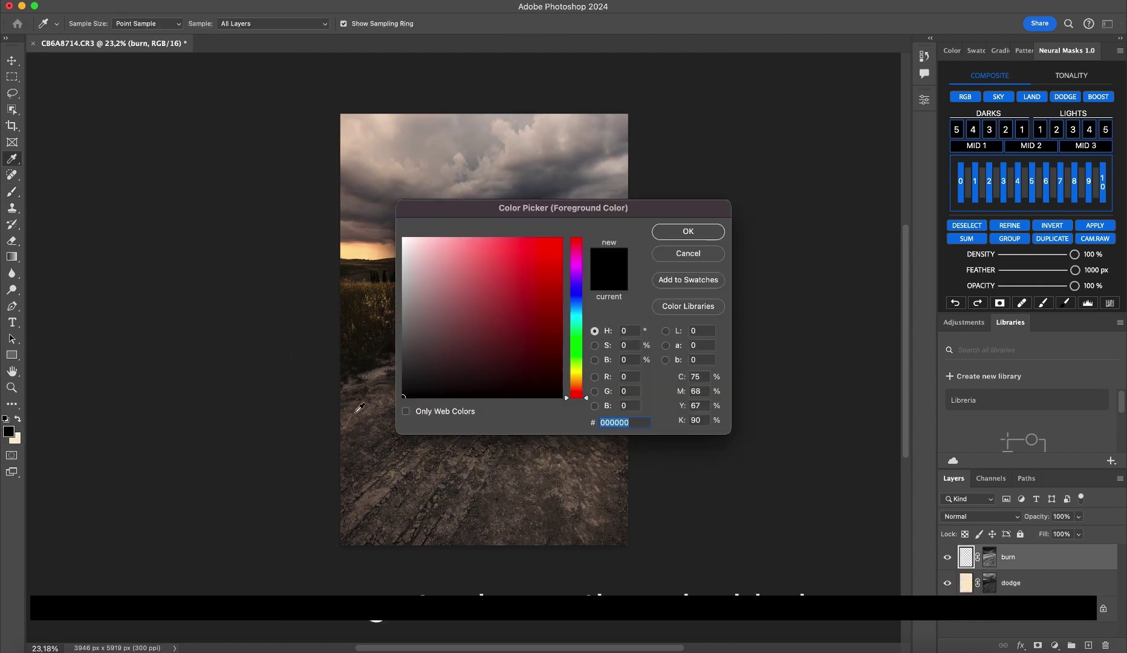
click(584, 301)
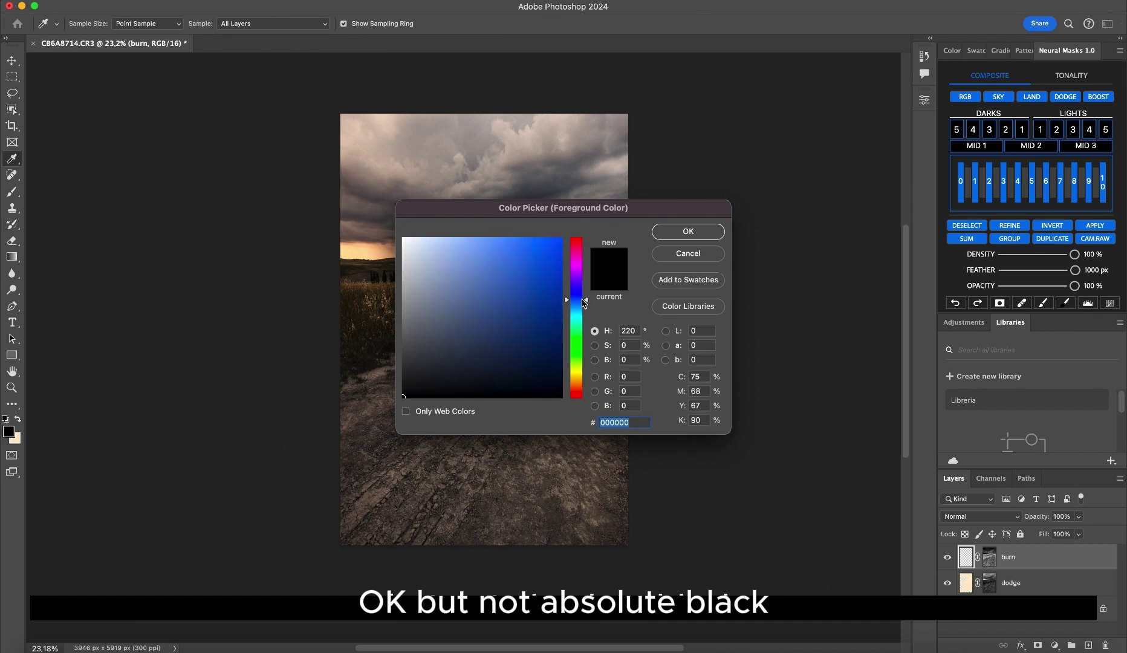
mouse_move(584, 302)
mouse_down()
mouse_move(586, 314)
mouse_move(586, 302)
mouse_up()
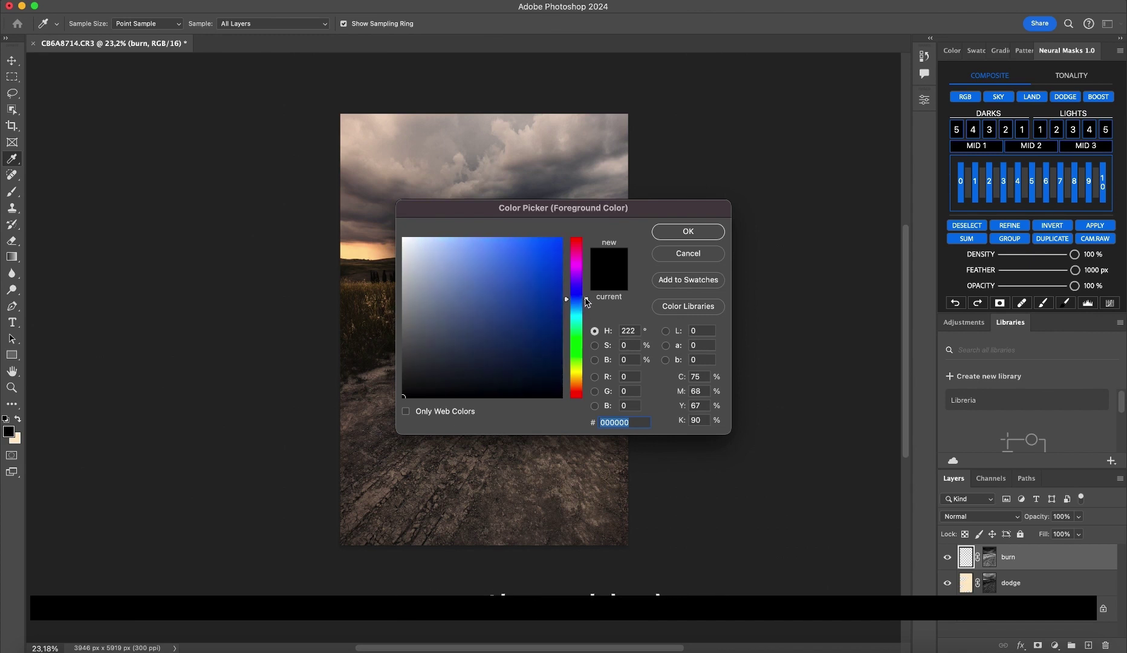
drag(443, 385, 441, 382)
click(687, 235)
key(b)
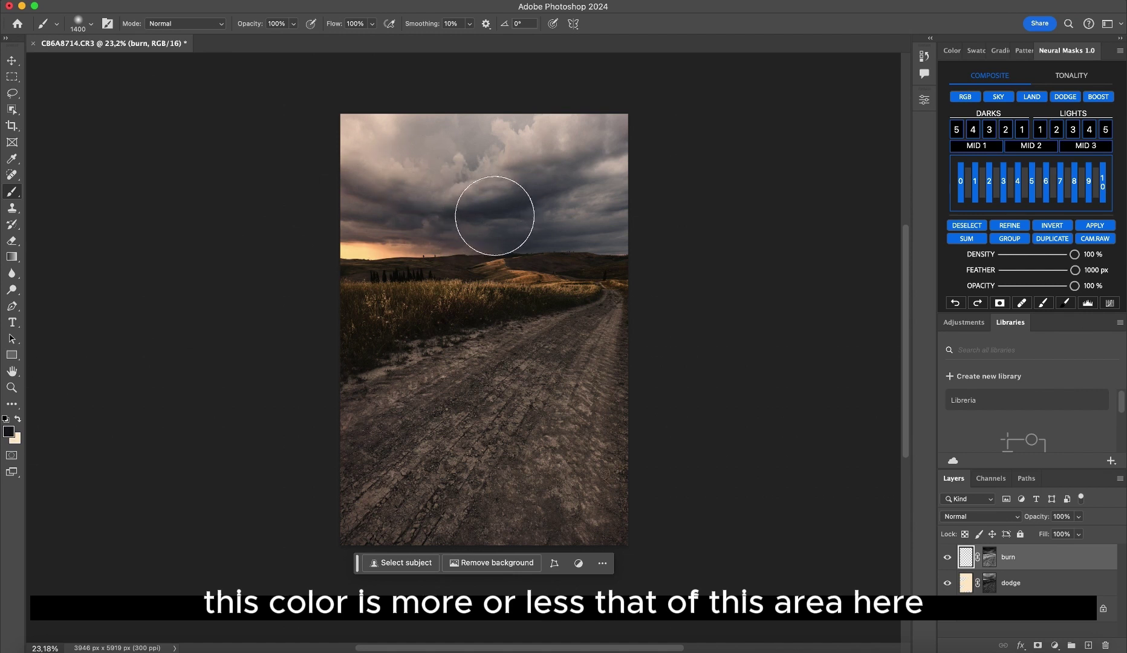
mouse_move(377, 483)
mouse_down()
mouse_move(412, 436)
mouse_move(464, 390)
mouse_move(591, 319)
mouse_move(614, 315)
mouse_move(396, 513)
mouse_move(492, 482)
mouse_move(552, 504)
mouse_move(632, 403)
mouse_move(641, 338)
mouse_move(337, 377)
mouse_move(373, 349)
mouse_move(579, 321)
mouse_move(649, 148)
mouse_move(636, 178)
mouse_move(516, 198)
mouse_move(478, 221)
mouse_move(411, 183)
mouse_move(378, 190)
mouse_move(491, 173)
mouse_move(452, 134)
mouse_move(567, 135)
mouse_up()
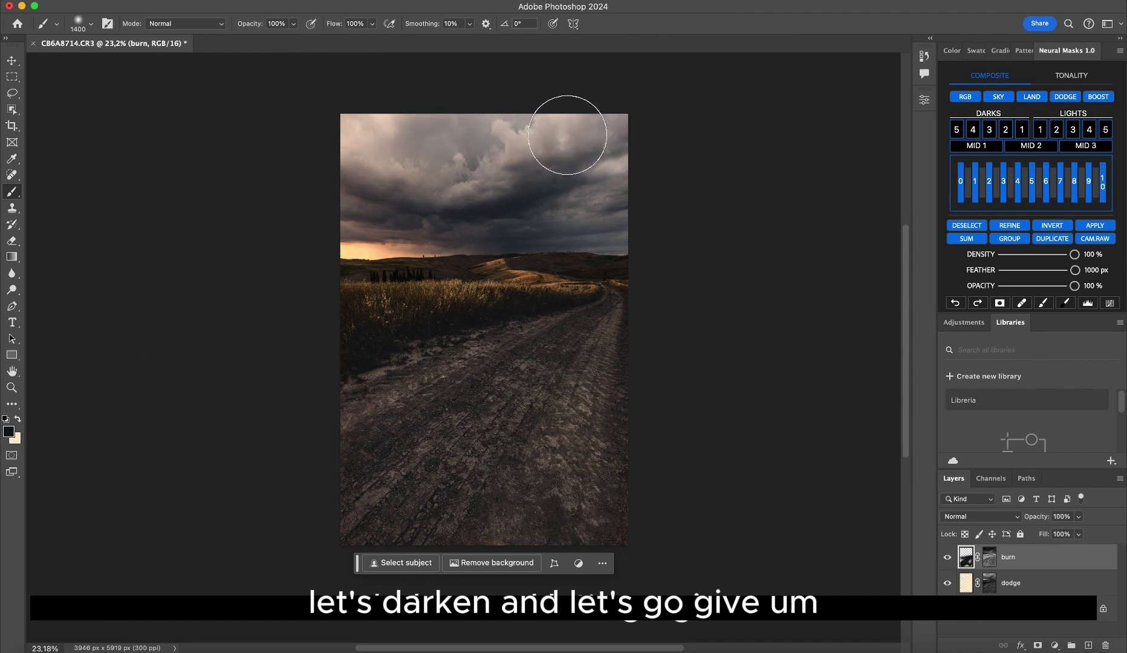
Set the burn layer's blend mode to Overlay and reduce its opacity to 16%.
click(968, 517)
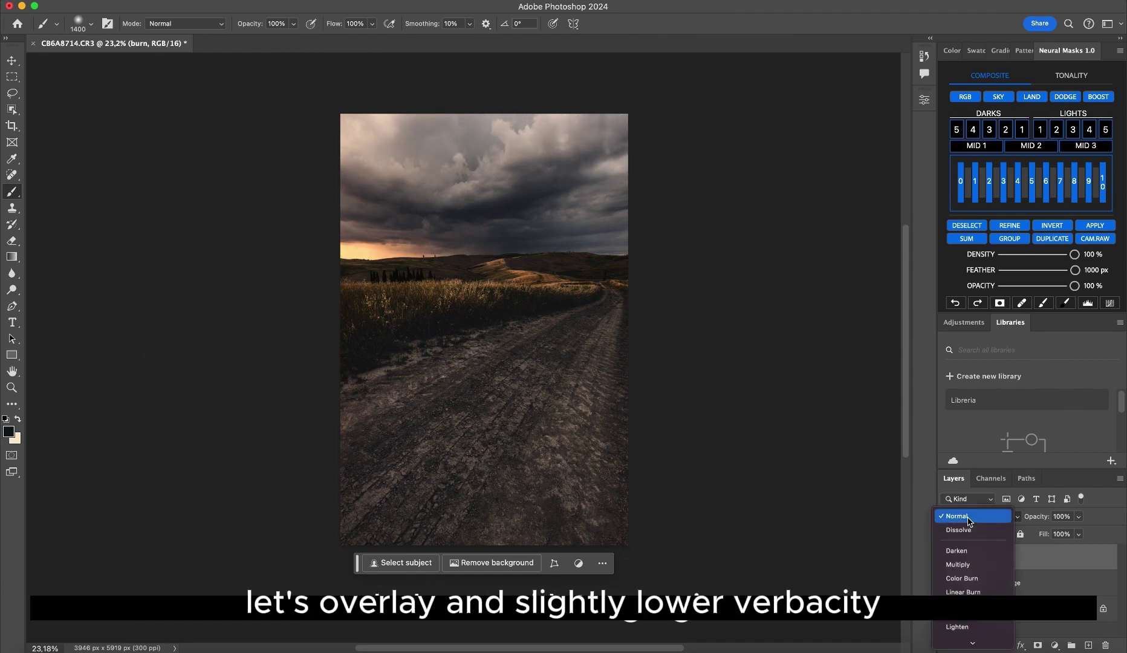
key(Down)
key(Down)
key(Down)
key(Down)
key(Down)
key(Down)
key(Down)
key(Down)
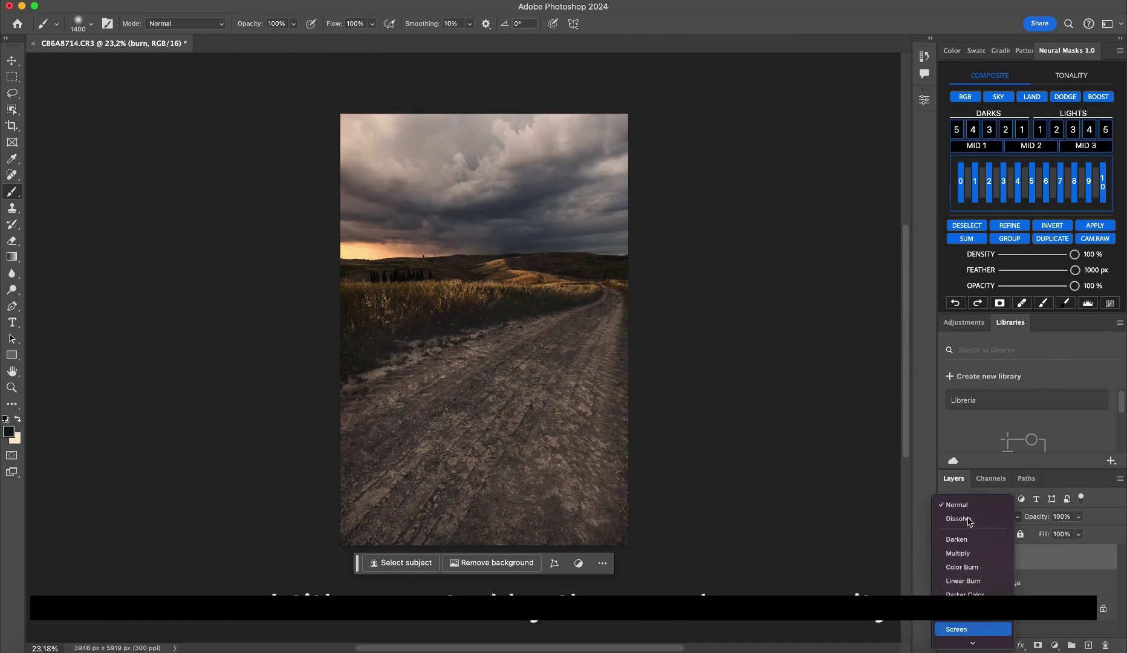
key(Down)
key(Down)
key(Down)
key(Down)
key(Down)
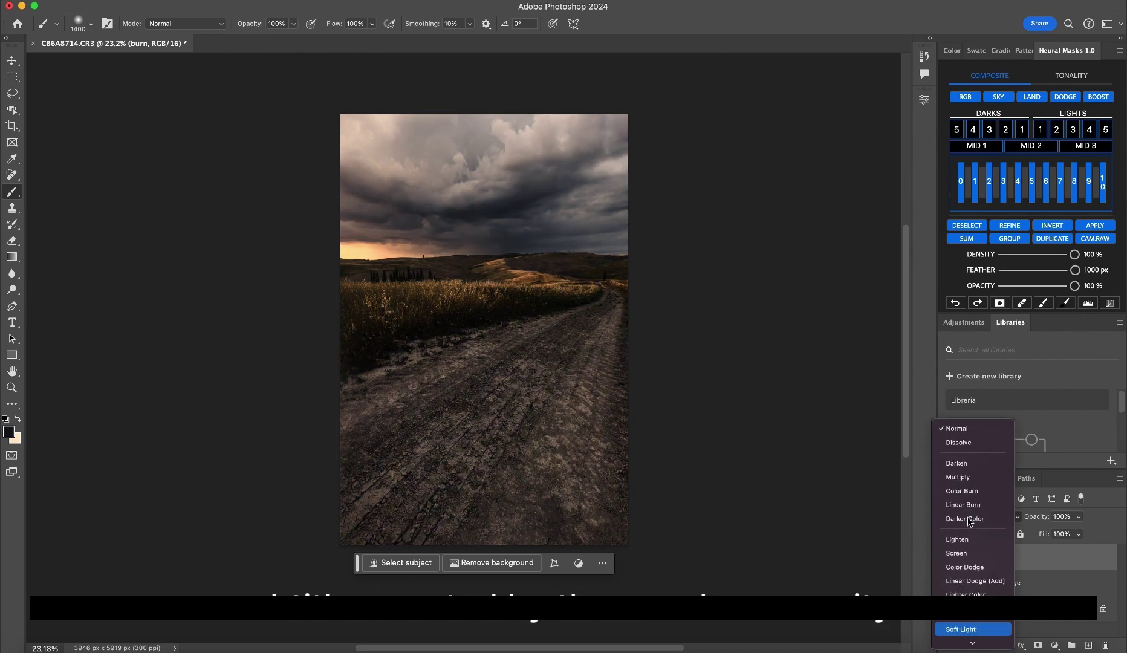
key(Up)
key(Return)
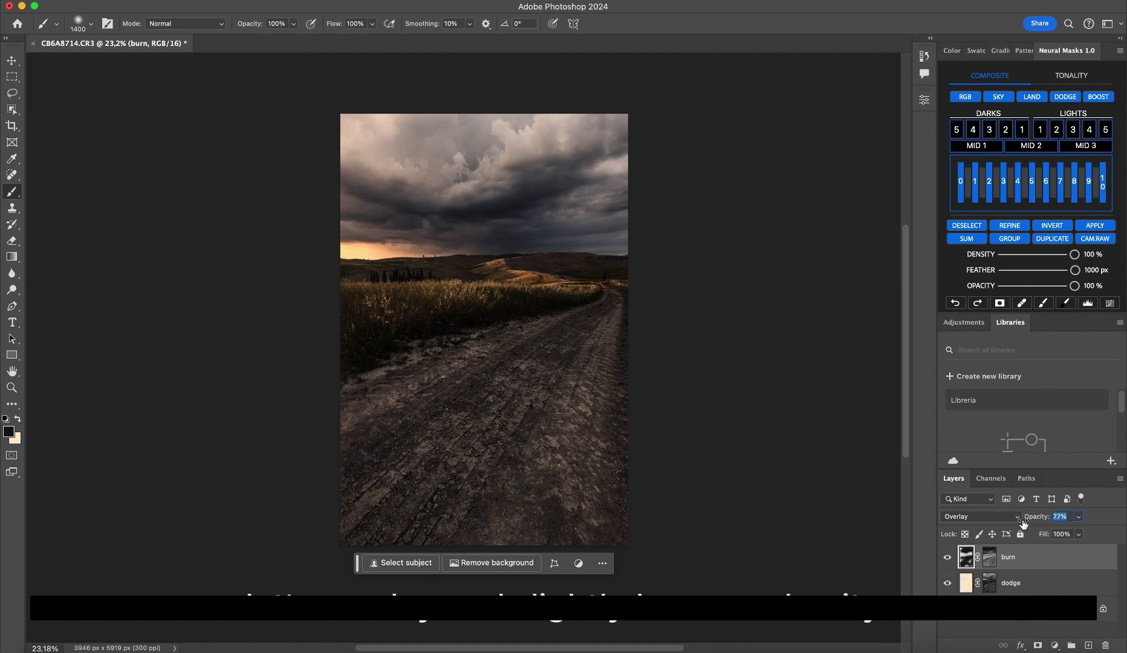
key(Up)
key(Up)
key(Up)
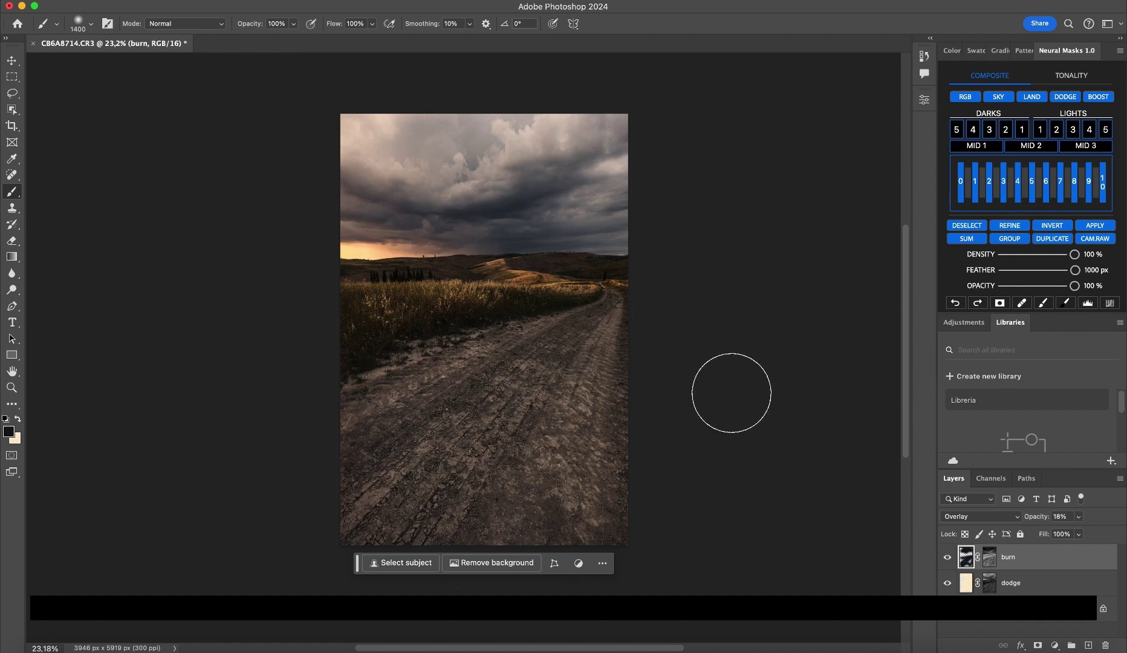
Flatten the dodge and burn layers into the background and add a new empty layer above it.
right_click(949, 557)
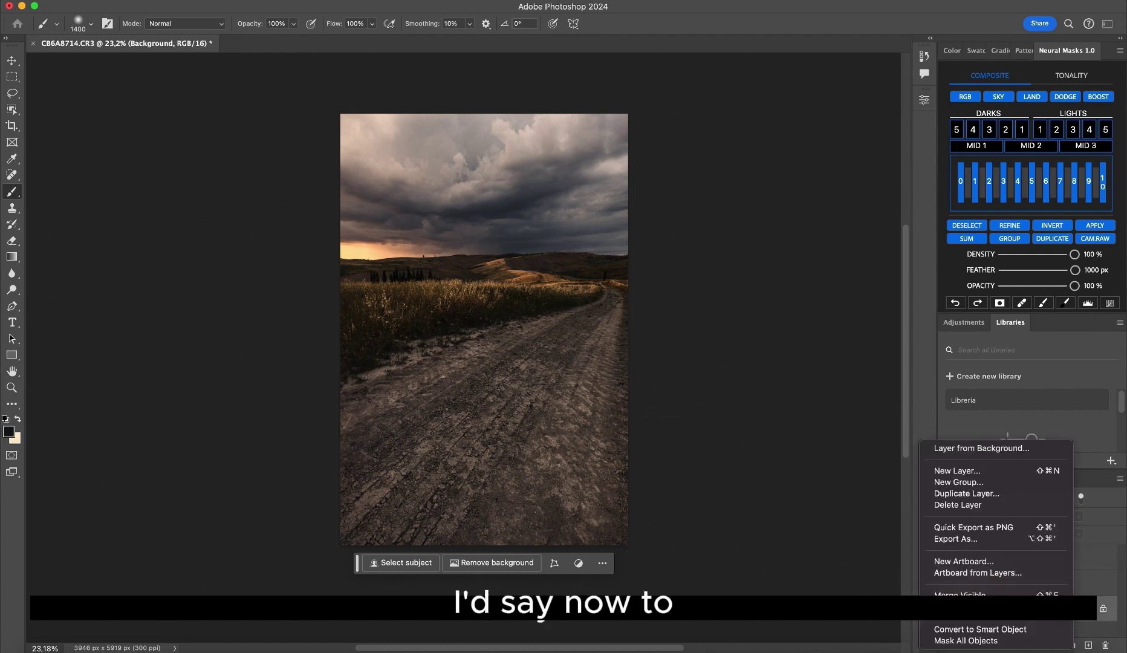
click(967, 643)
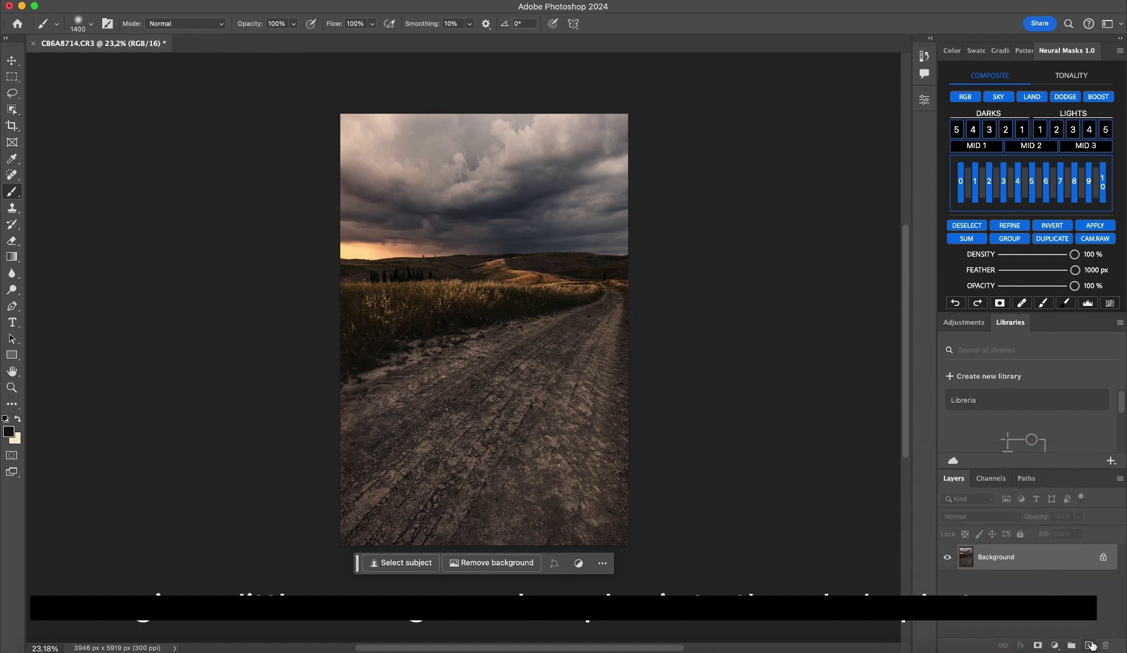
click(1090, 645)
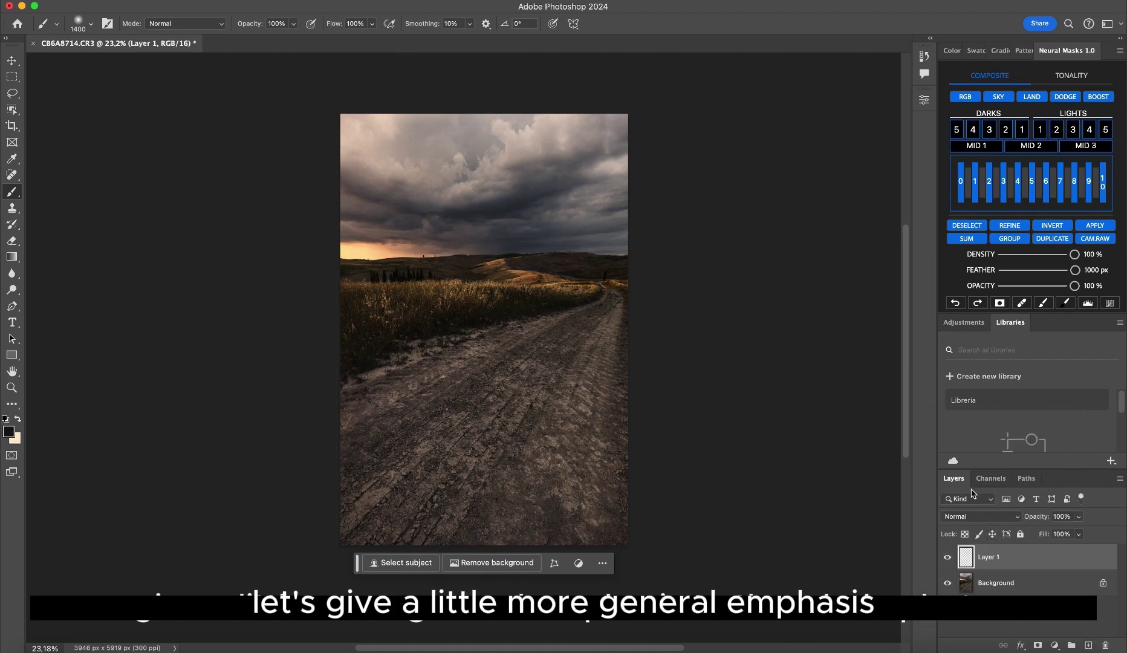
Preview the Lights 1 luminosity mask, switch to Lights 2 and apply it as the new layer's mask.
click(1041, 128)
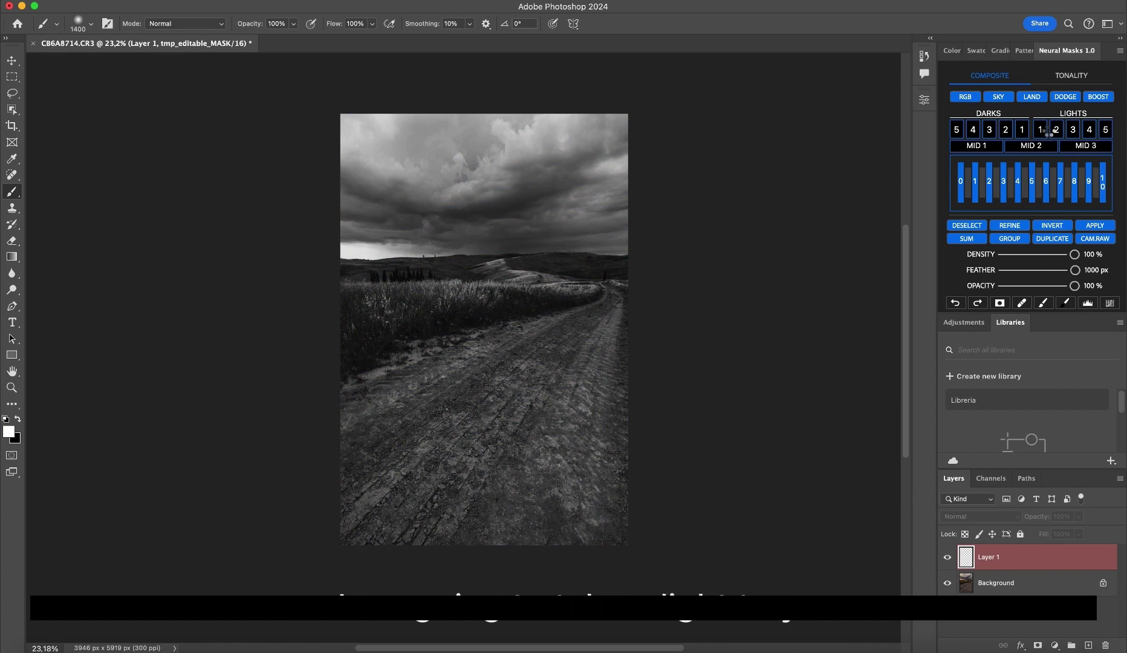
click(1049, 133)
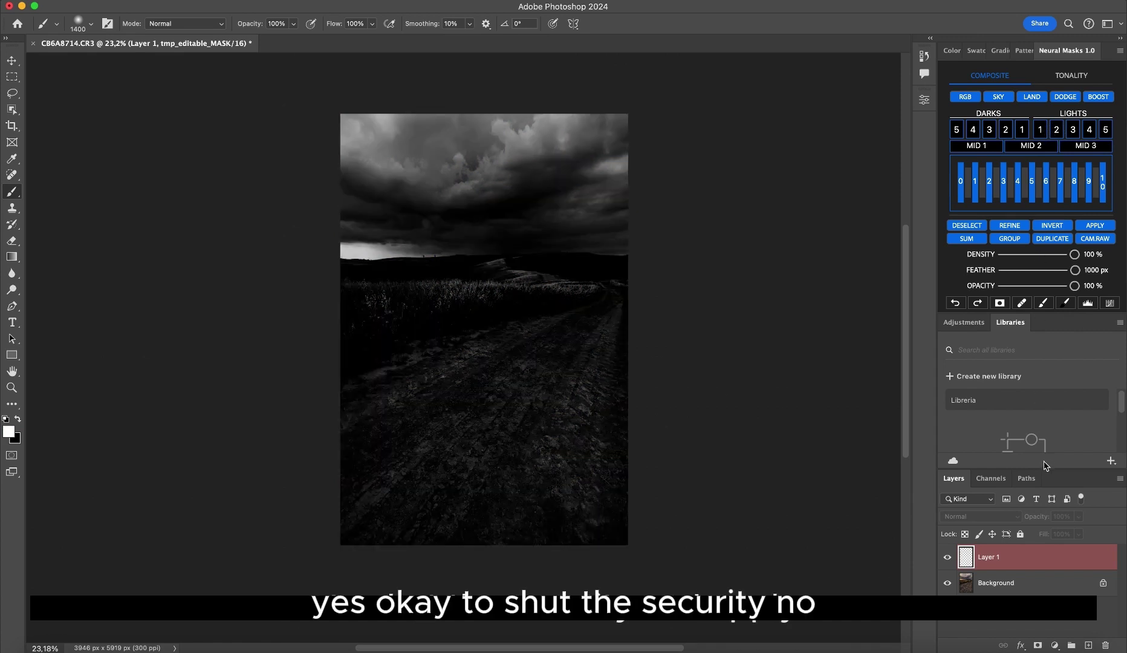
click(1088, 230)
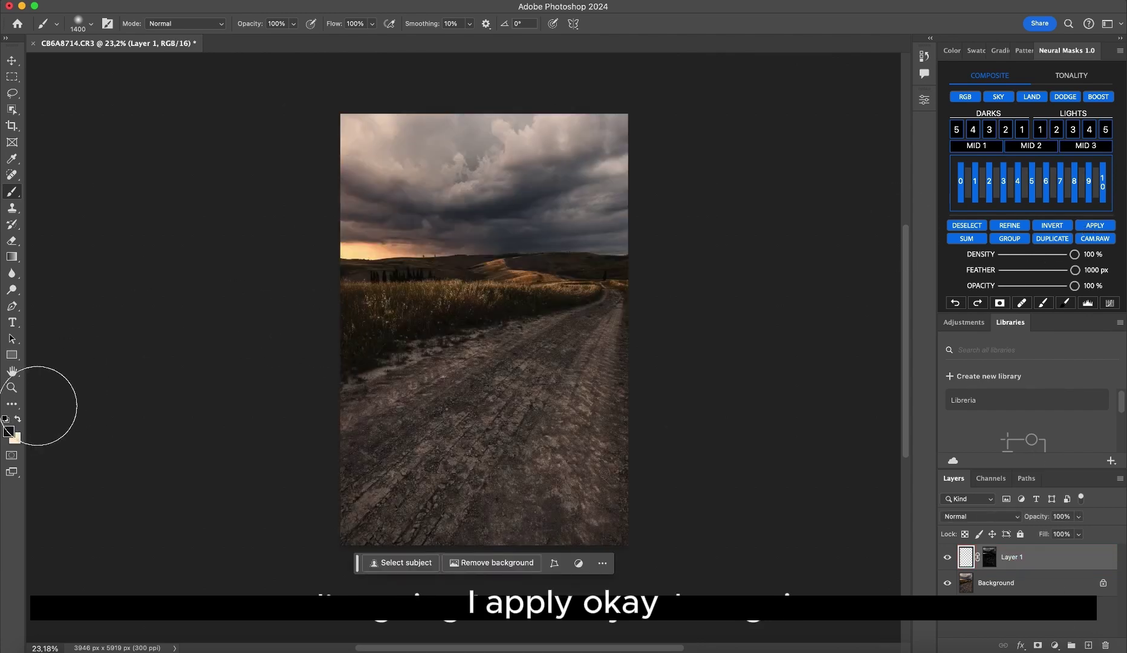
Swap back to the warm foreground colour, lighten it to fceeda and paint it over the bright sky on the masked layer.
click(18, 418)
click(17, 420)
click(6, 431)
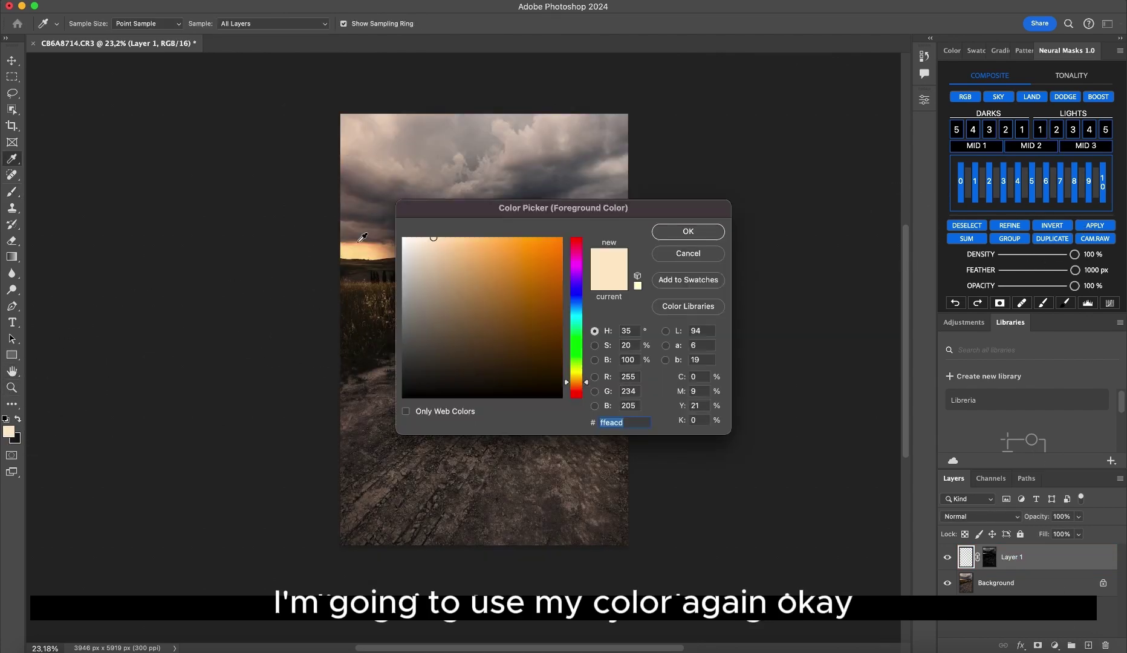
click(424, 238)
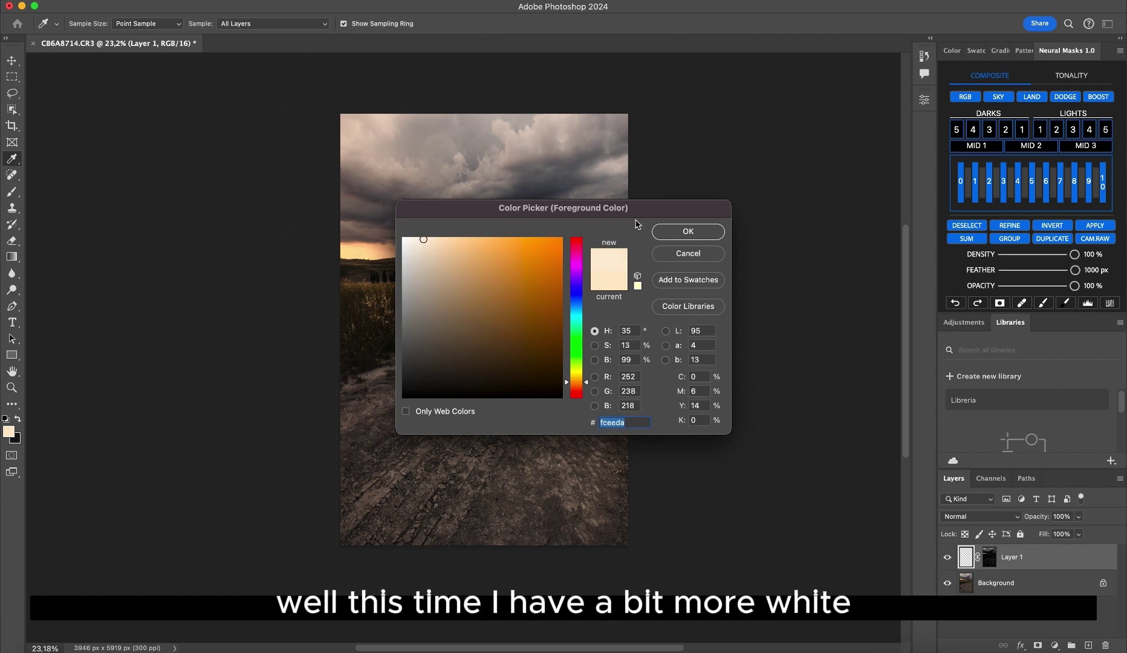
click(688, 231)
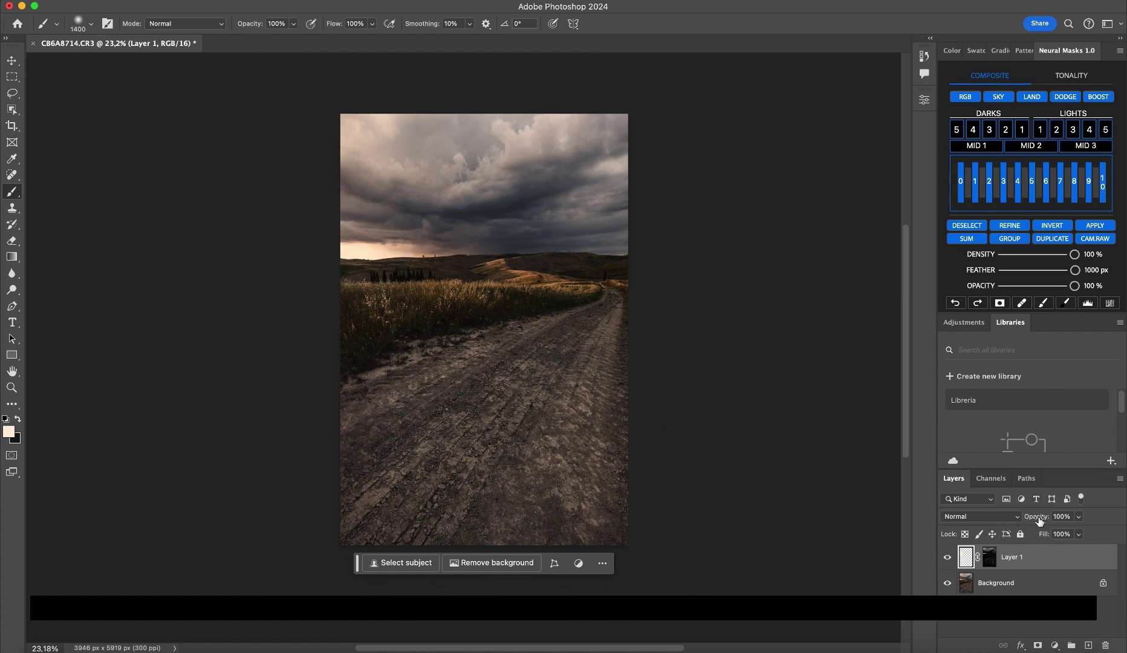
Set the blend mode of the painted highlight layer to Soft Light.
click(1007, 515)
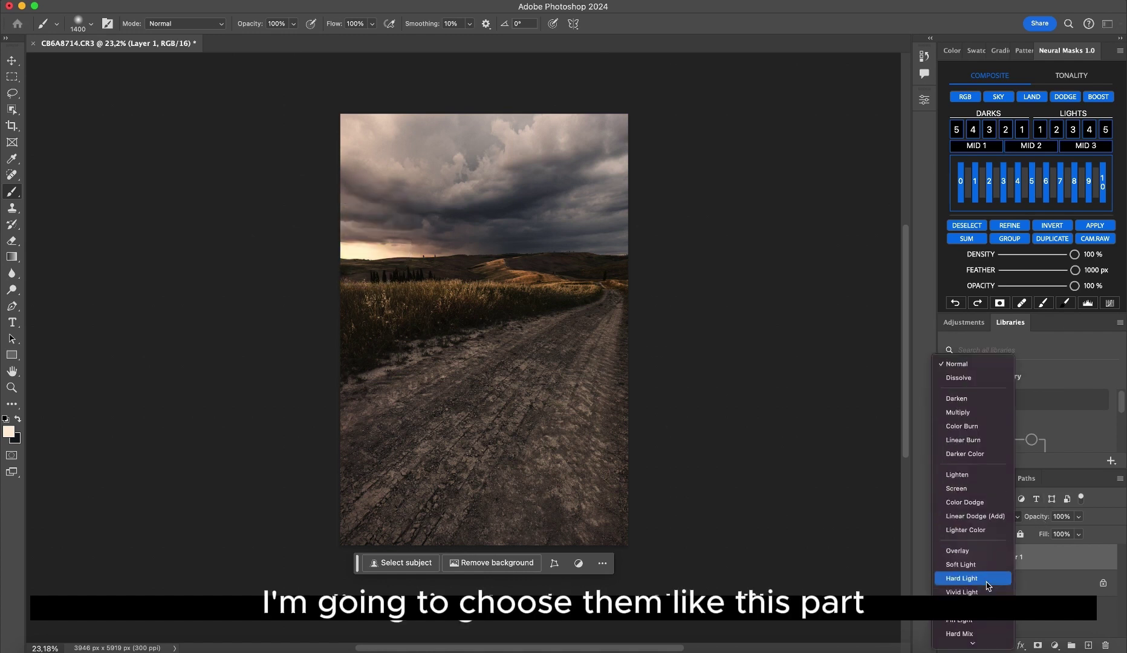
scroll(988, 585, down, 3)
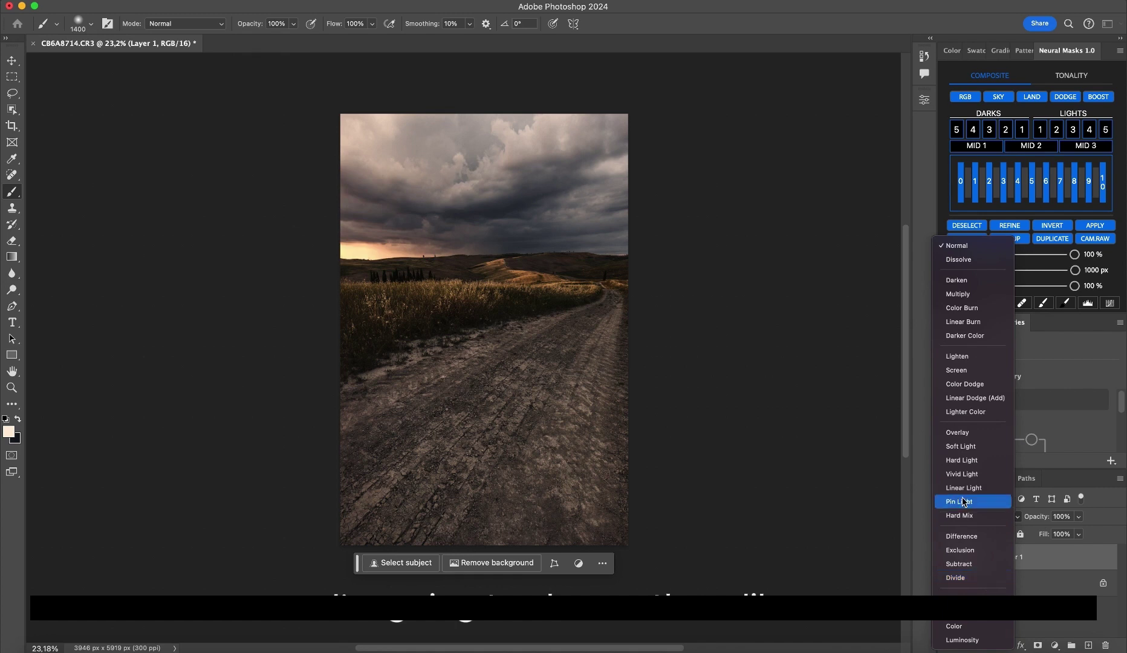
click(965, 445)
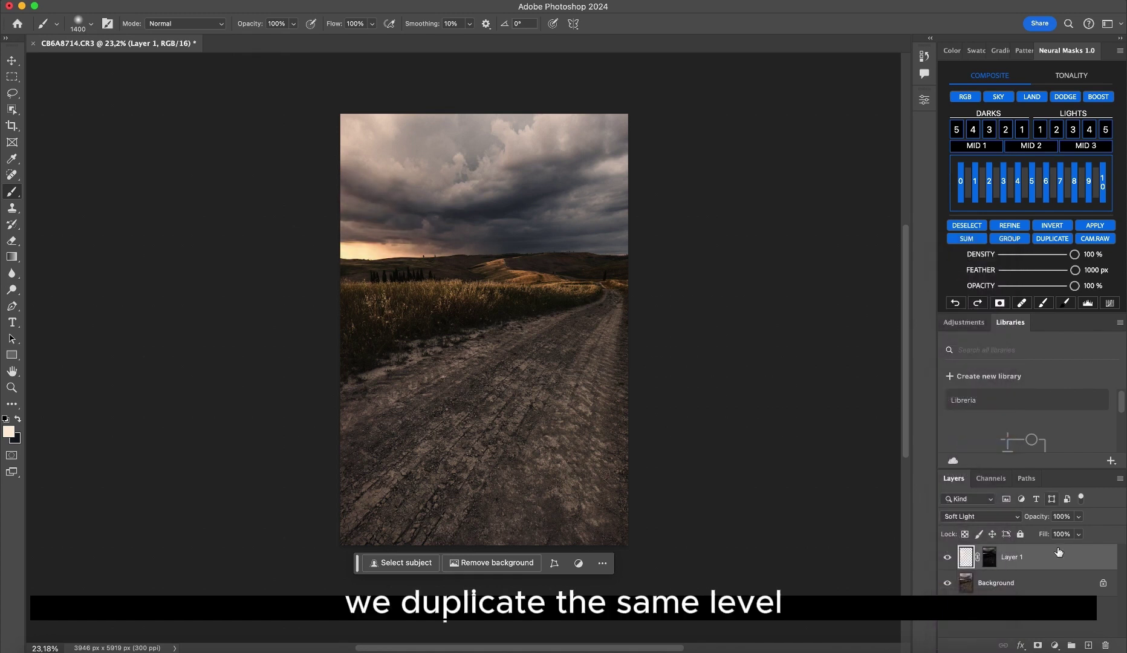
Duplicate the Soft Light highlight layer and set the copy's opacity to 60%.
drag(1058, 557, 1086, 645)
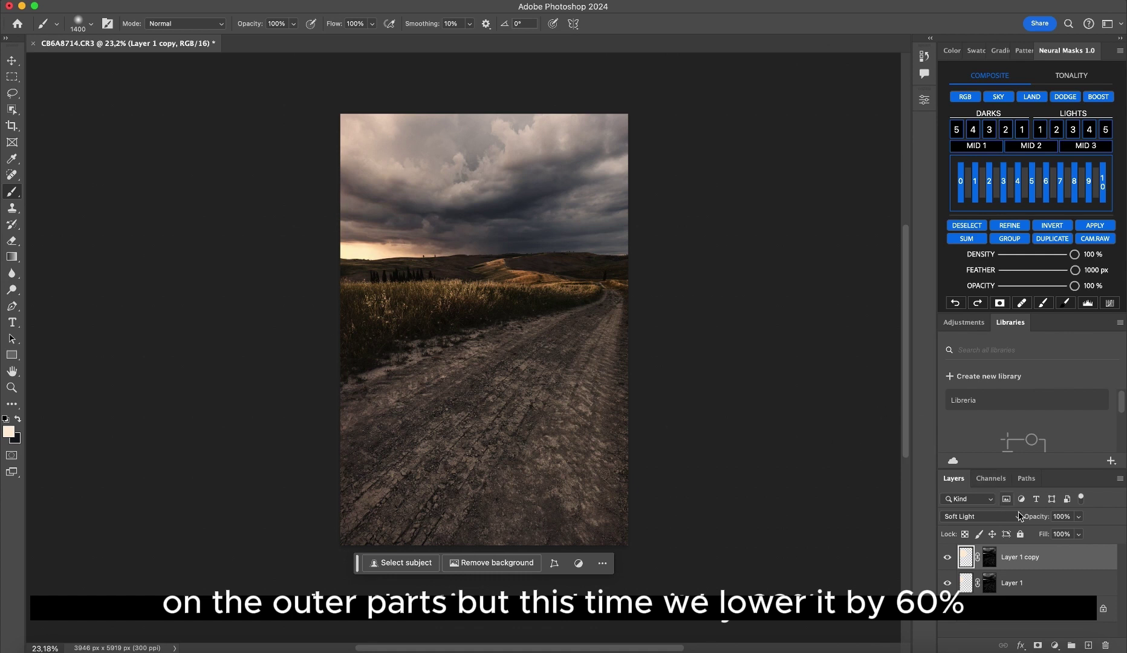
click(1056, 515)
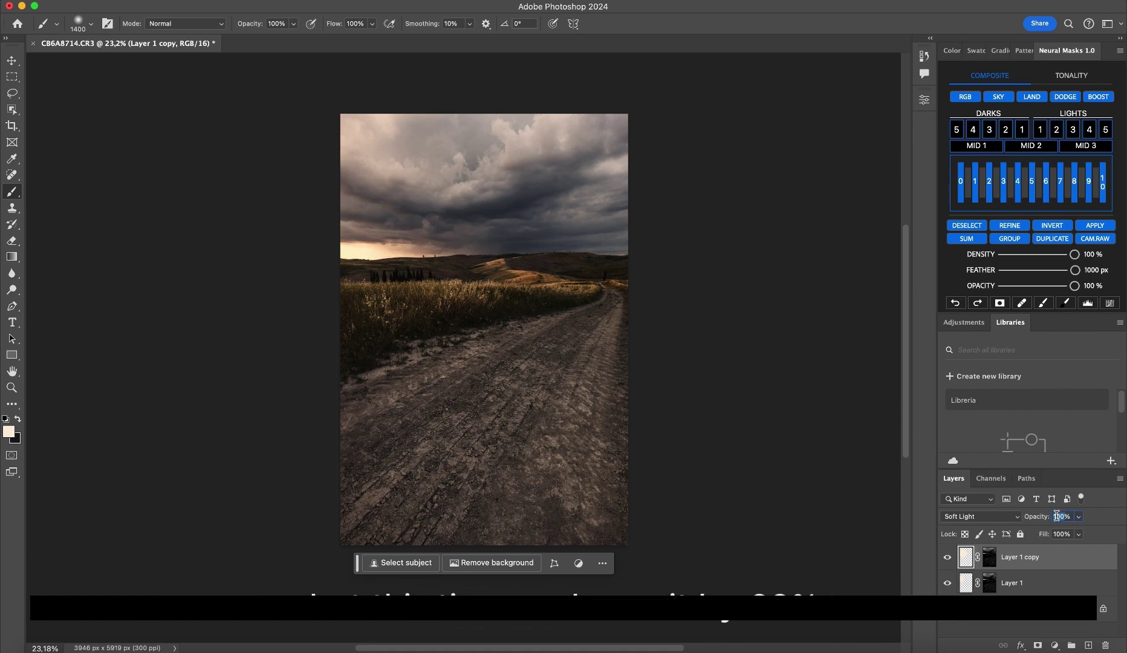
text(6)
key(Return)
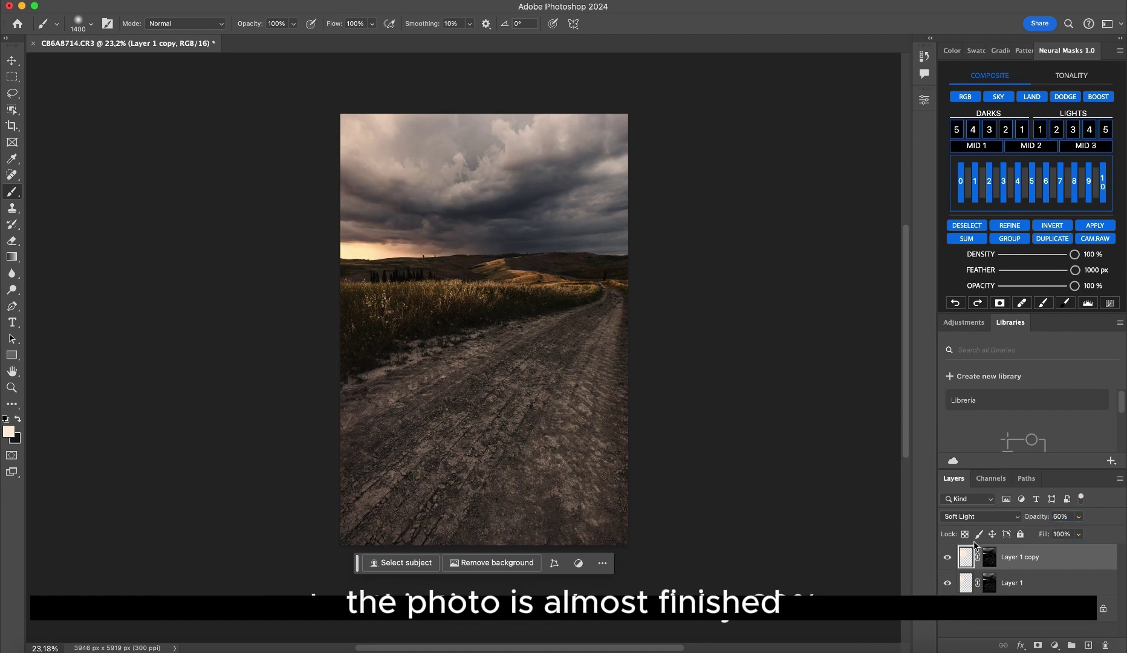
Merge the visible layers into the background and open the photo in the Camera Raw filter.
right_click(1029, 607)
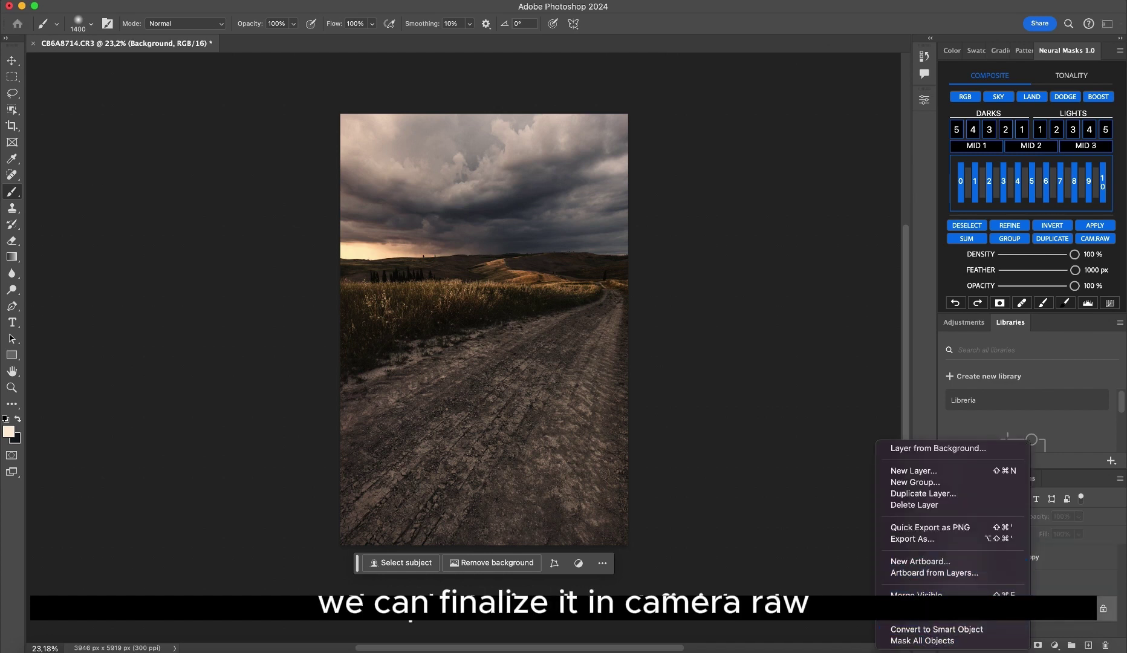
click(931, 593)
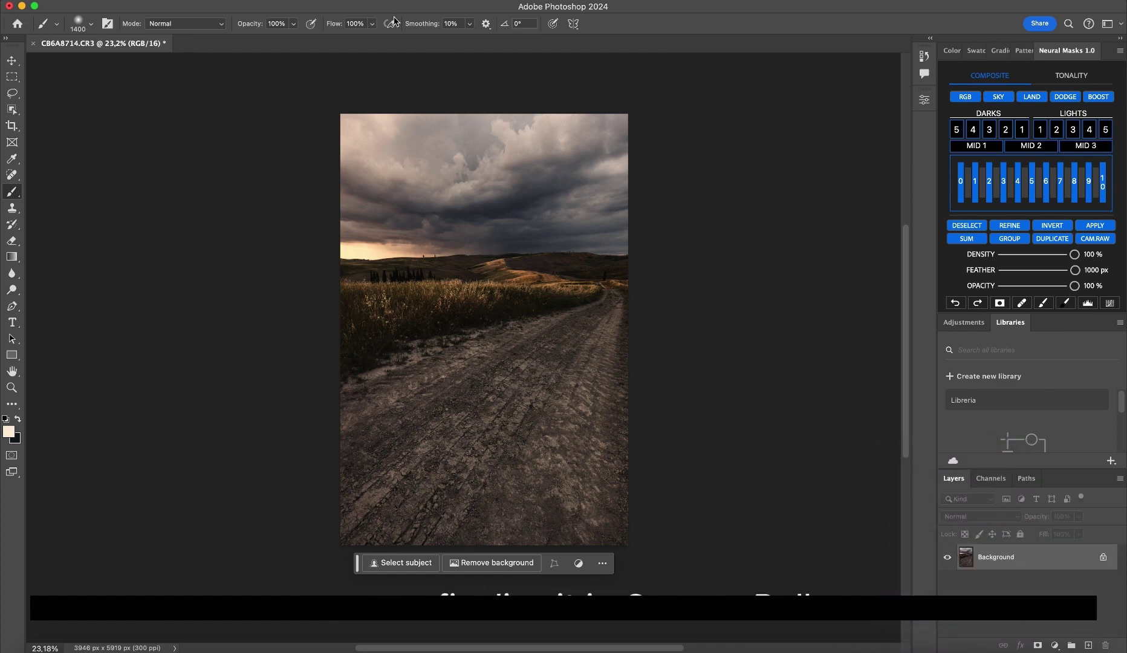
click(345, 1)
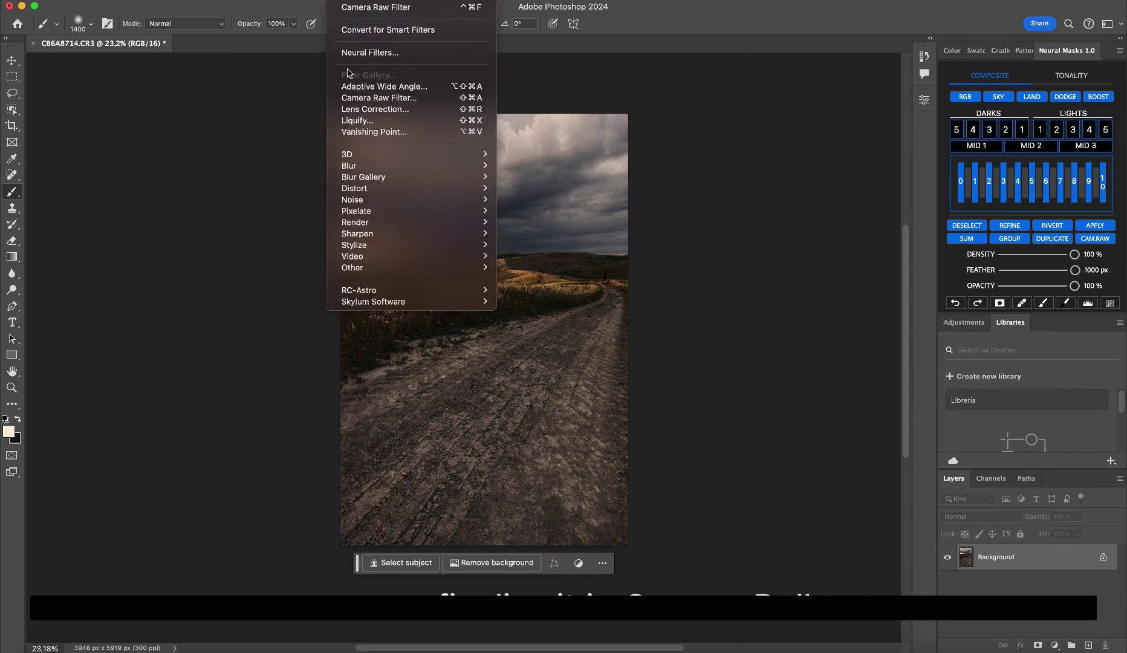
click(363, 99)
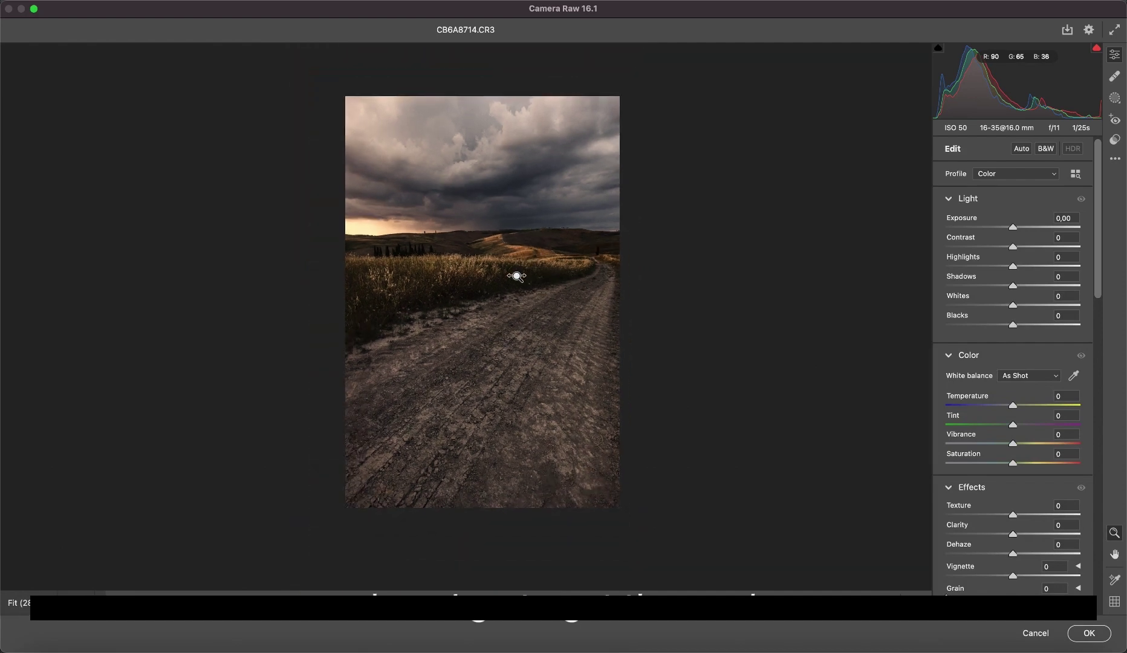
Create a radial gradient mask as a flat ellipse over the glowing sky at the horizon on the photo's left edge.
click(1115, 97)
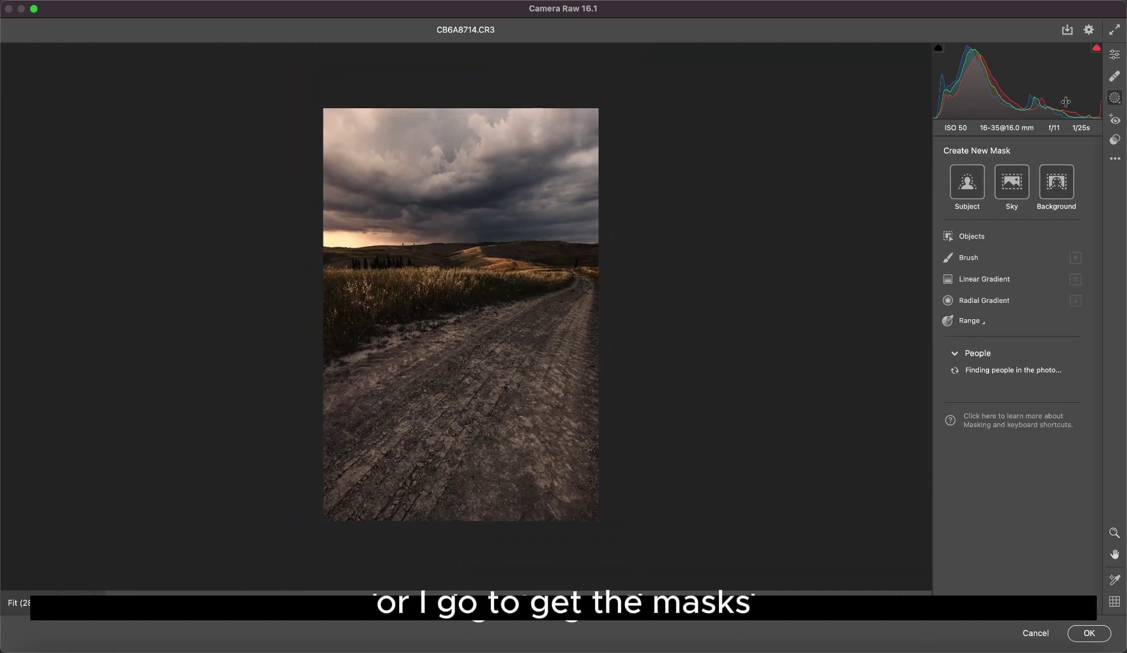
click(966, 301)
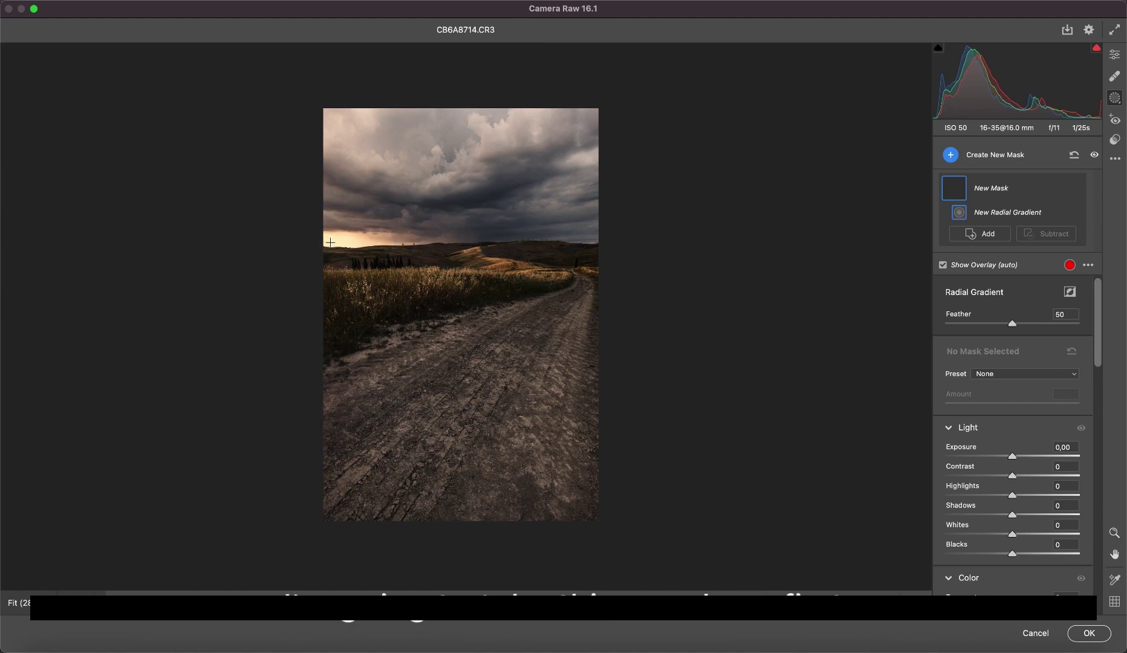
drag(315, 242, 370, 234)
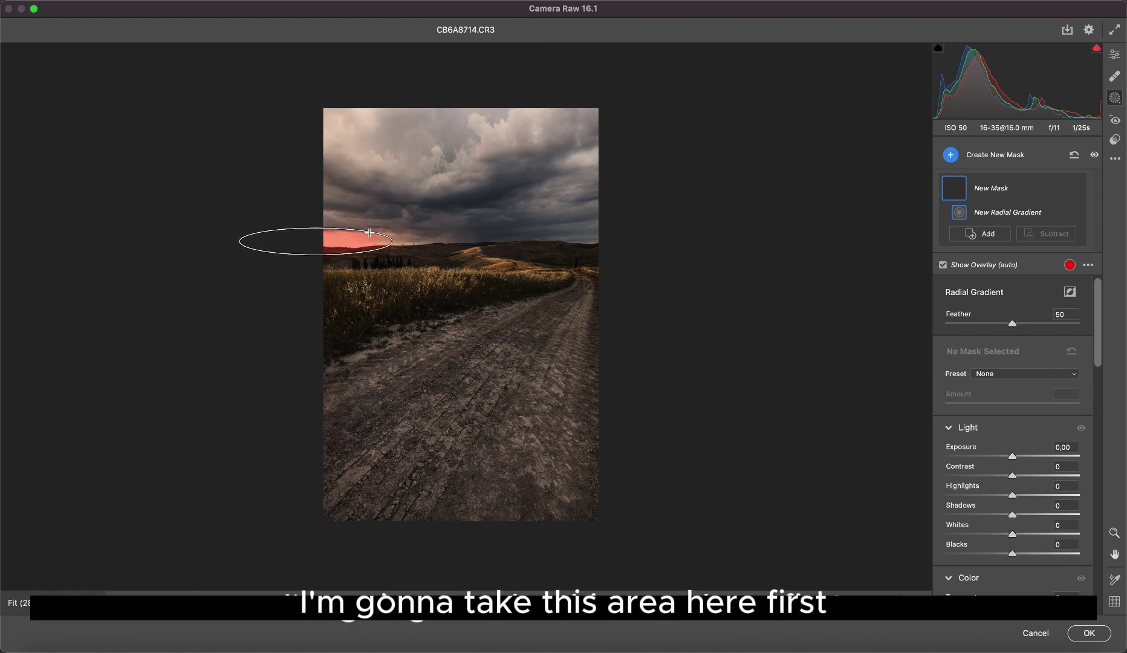
Raise the horizon mask's Whites to +36 and its Blacks to +100.
scroll(997, 482, down, 1)
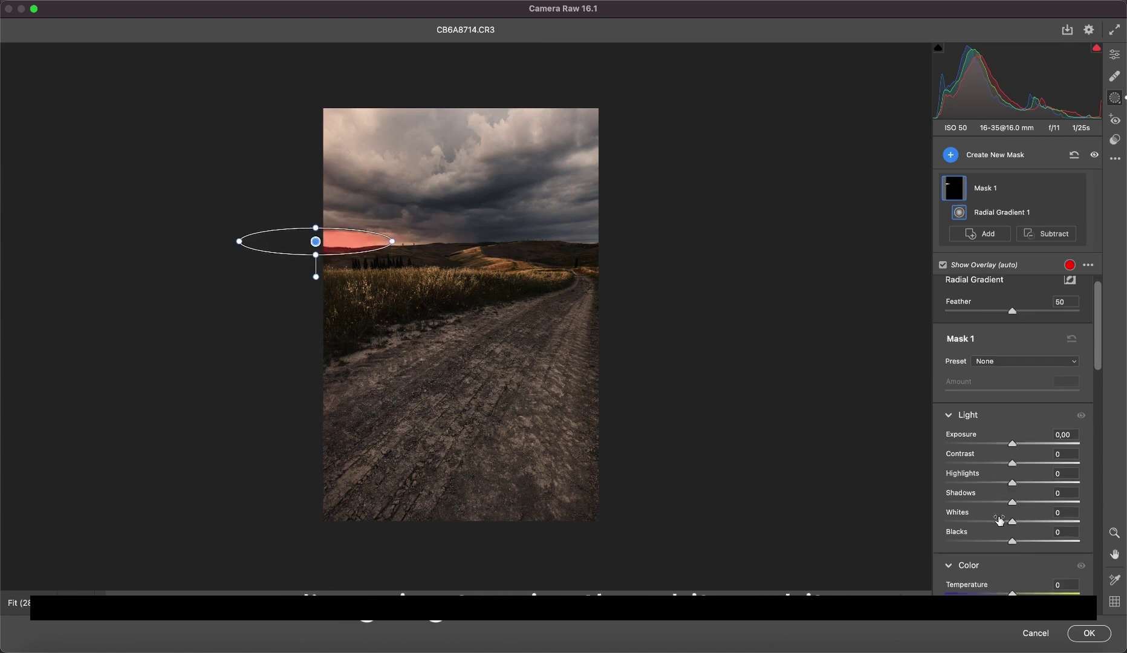
drag(999, 519, 1031, 520)
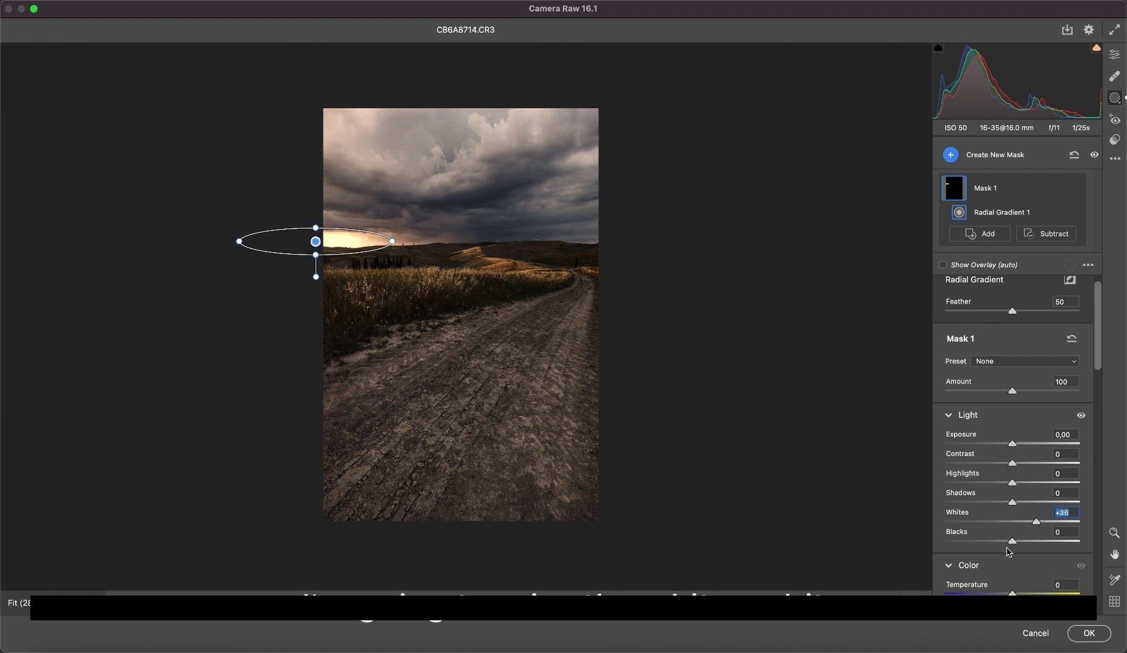
drag(1041, 544, 1114, 544)
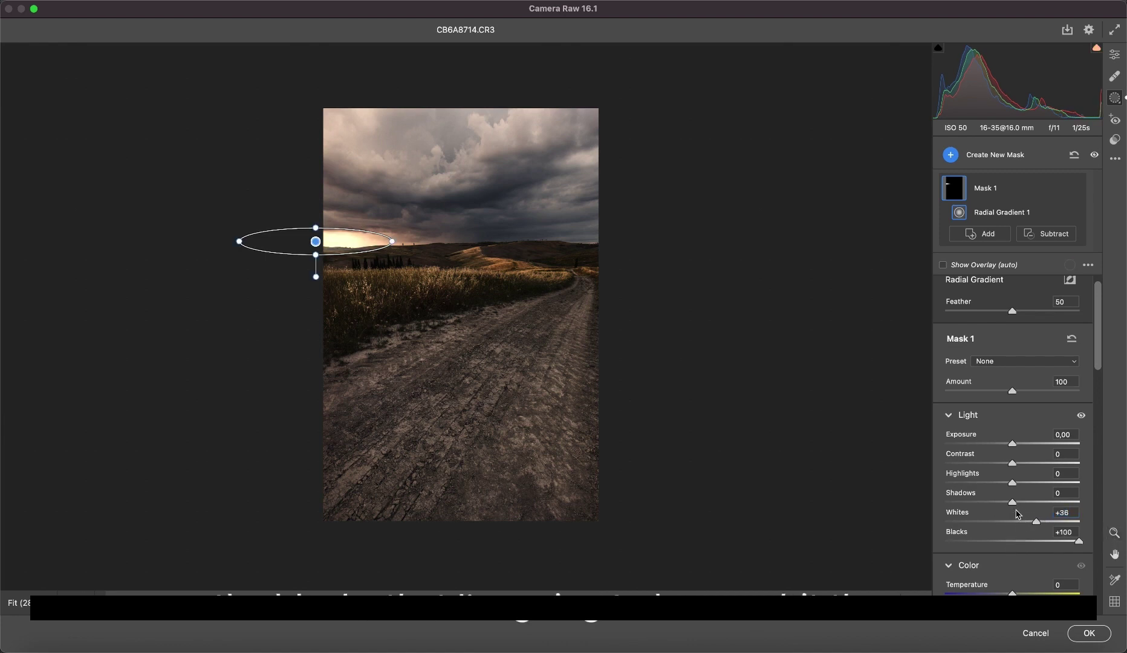
Lower the horizon mask's Dehaze to about -43.
scroll(1015, 514, down, 10)
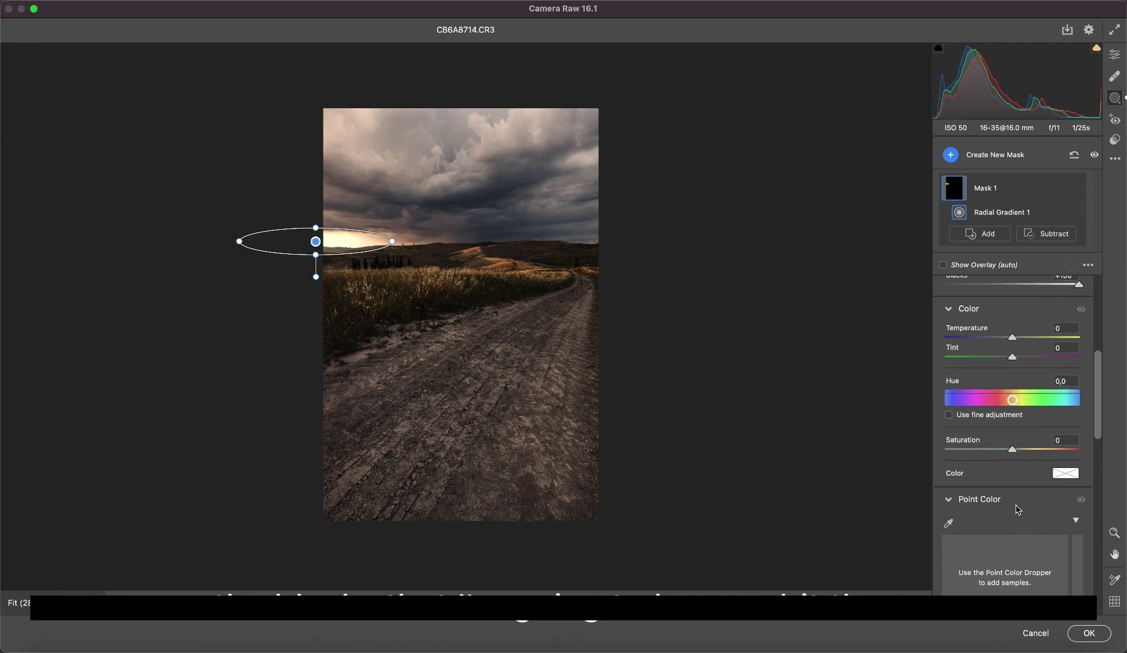
scroll(985, 435, up, 6)
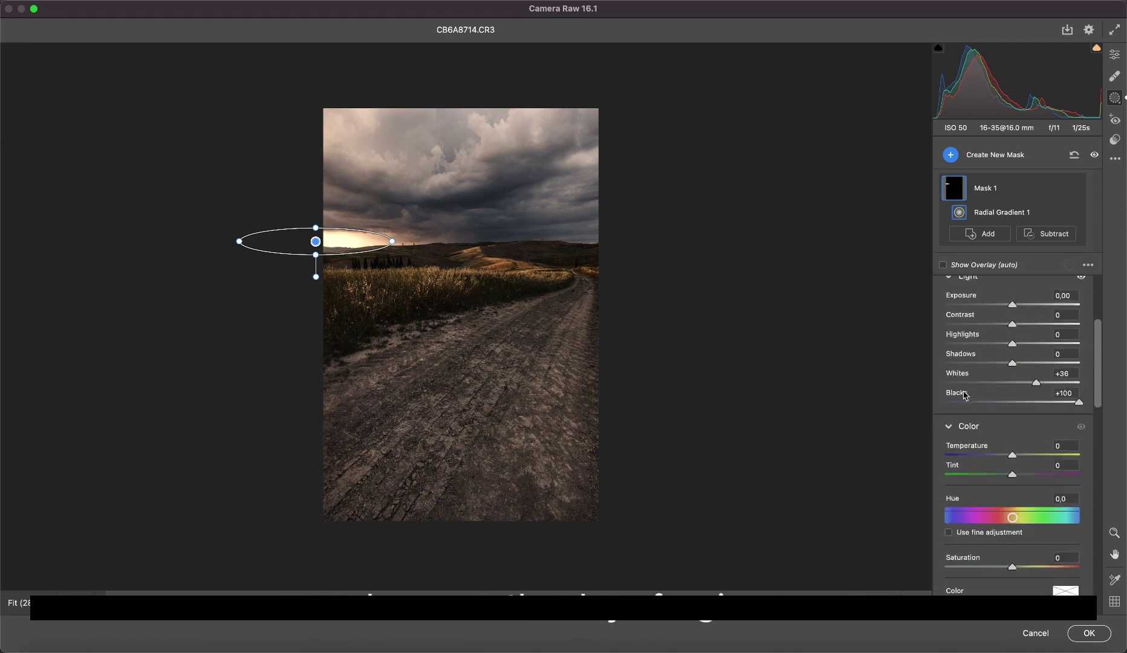
scroll(965, 393, down, 6)
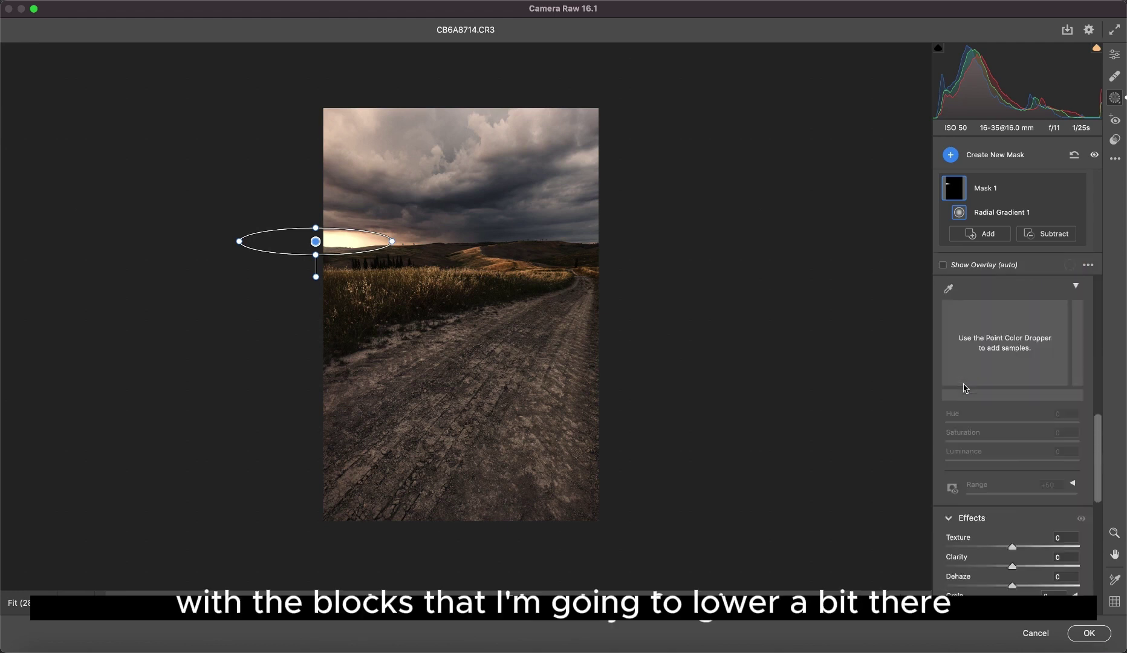
scroll(964, 389, down, 3)
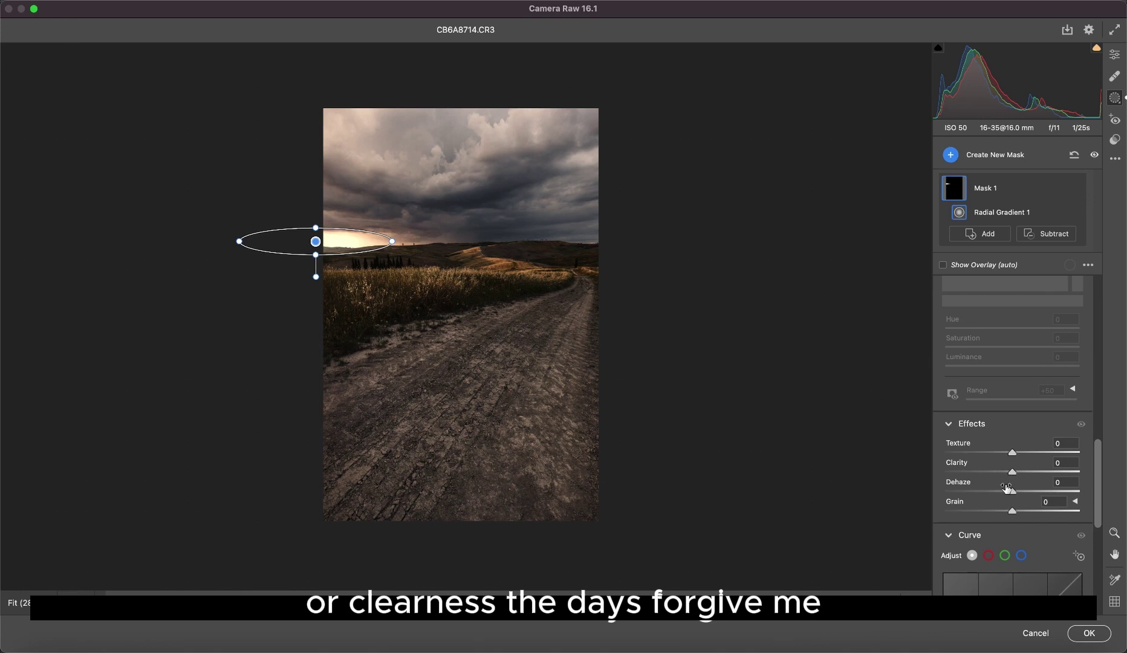
drag(1007, 488, 967, 490)
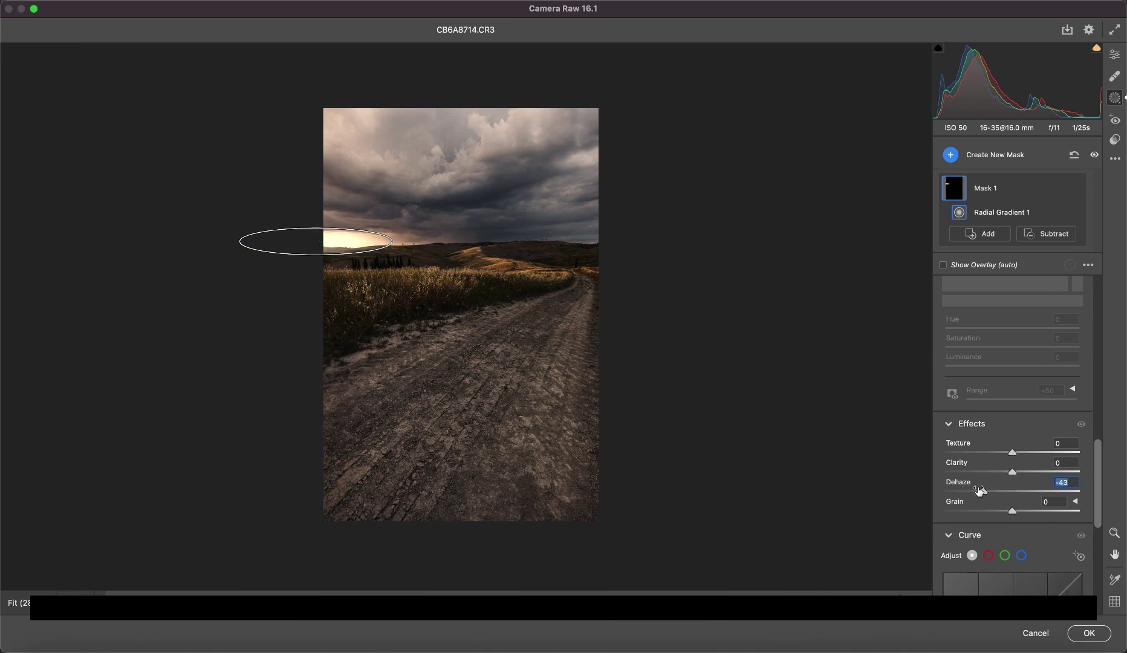
Reduce the Whites of the small horizon glow mask to +7.
scroll(978, 473, up, 9)
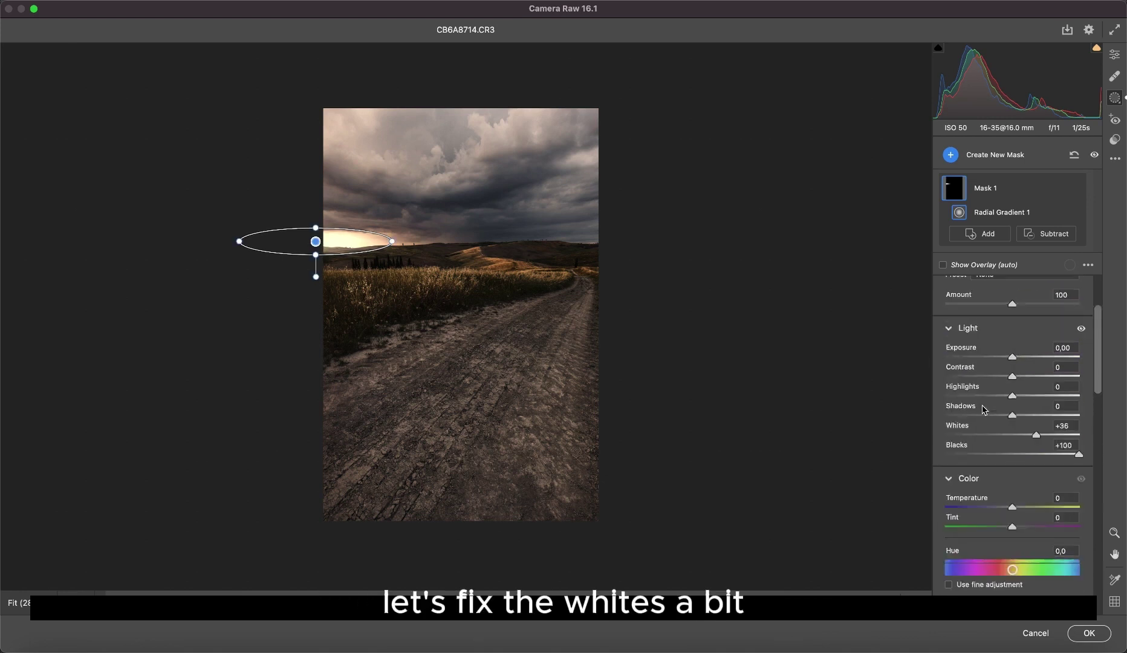
drag(1036, 440, 1017, 441)
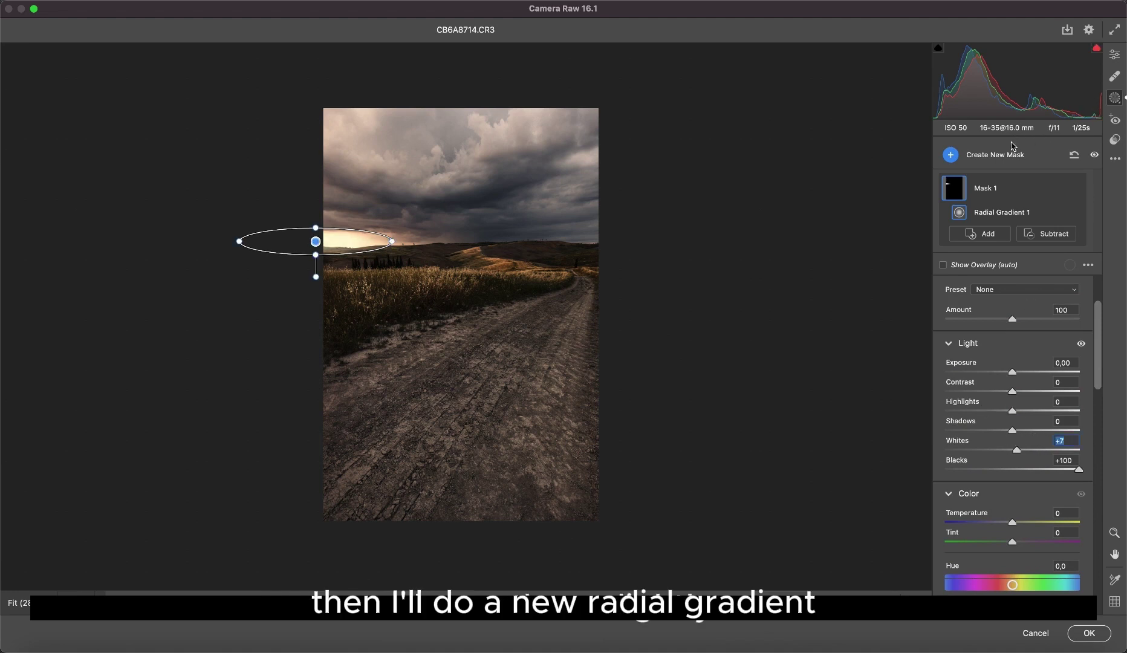
Add a second radial gradient mask as a wider flat ellipse around the horizon glow, reaching across most of the photo's width.
click(950, 155)
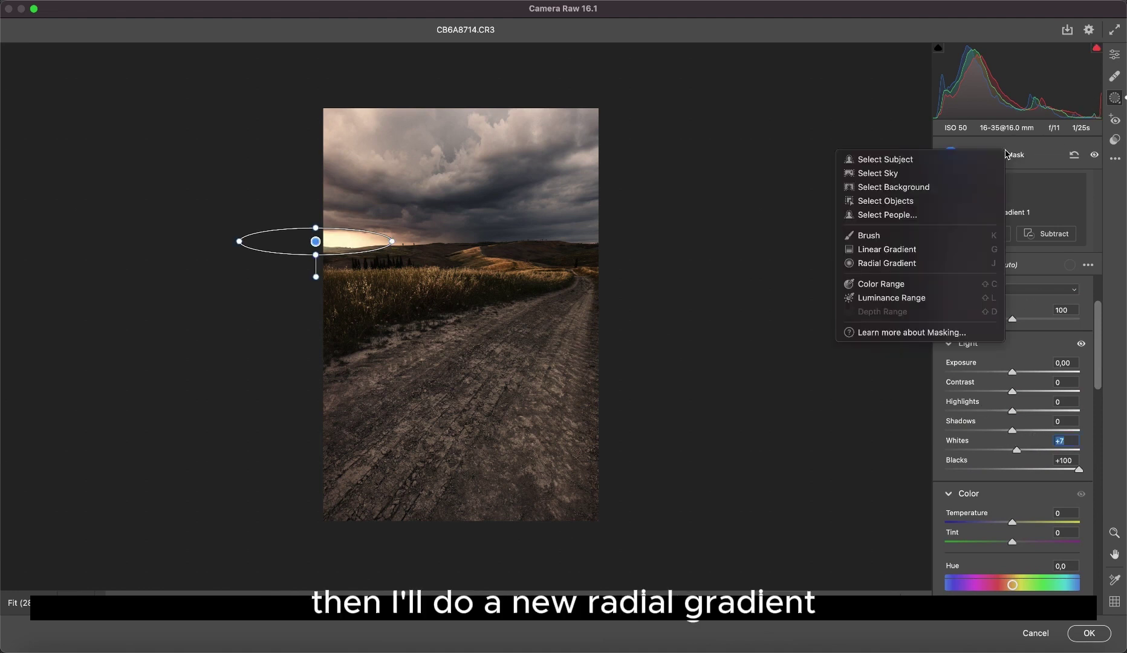
click(878, 264)
drag(290, 238, 466, 214)
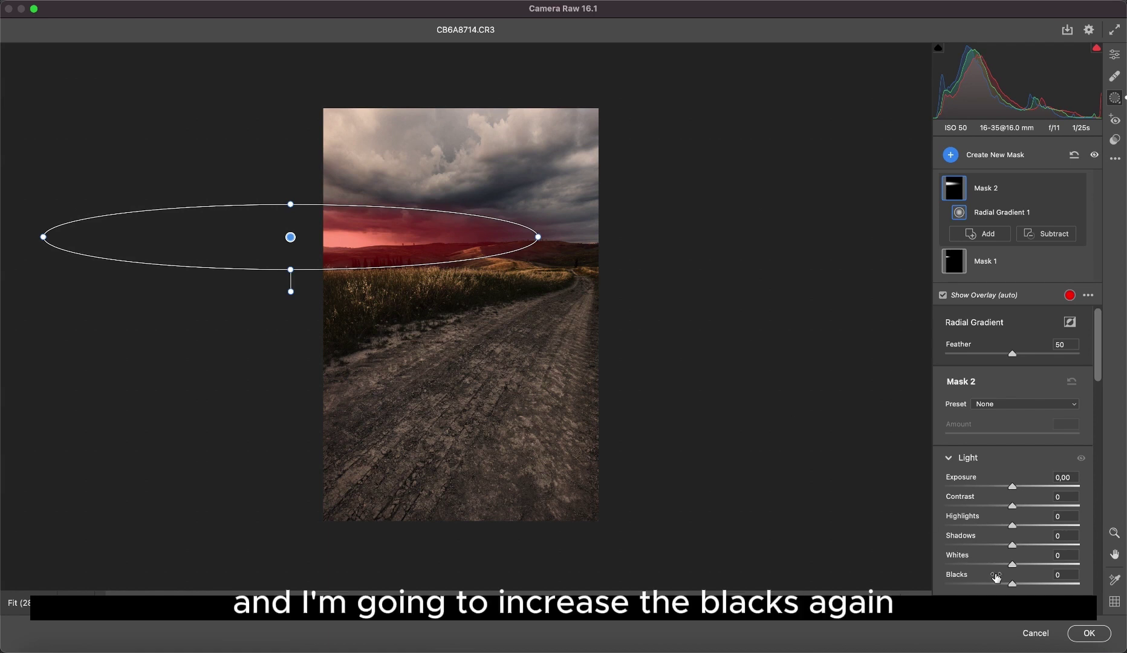
Raise the wider horizon mask's Blacks to +81 and warm its Temperature to +28.
drag(957, 574, 1046, 578)
scroll(1056, 459, down, 8)
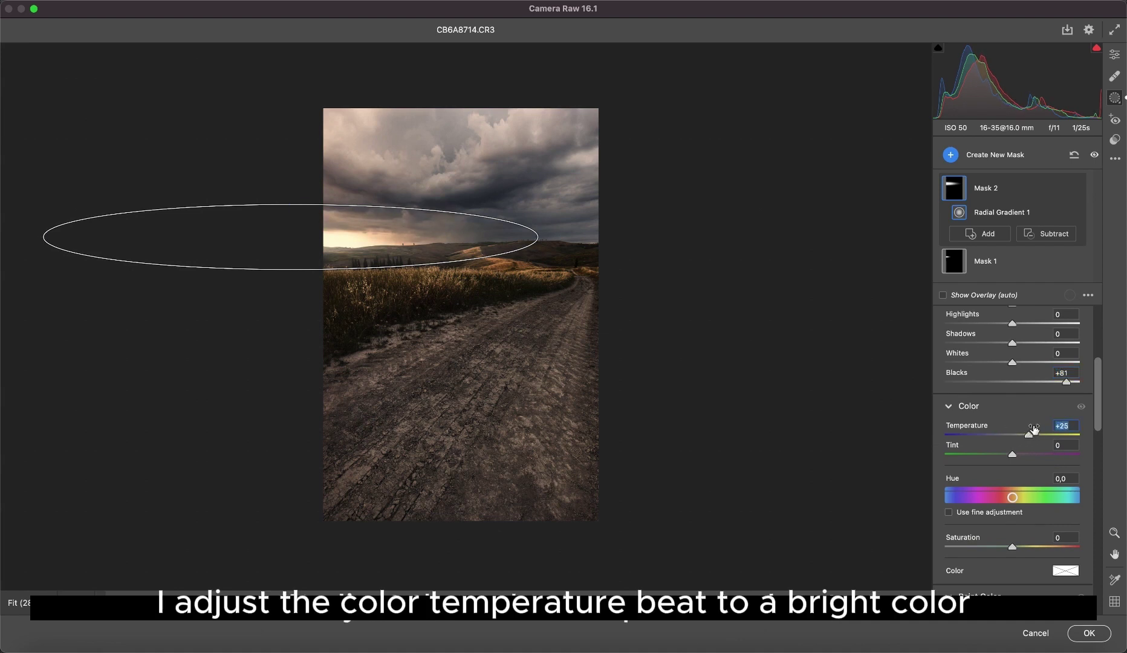
drag(1041, 428, 1036, 430)
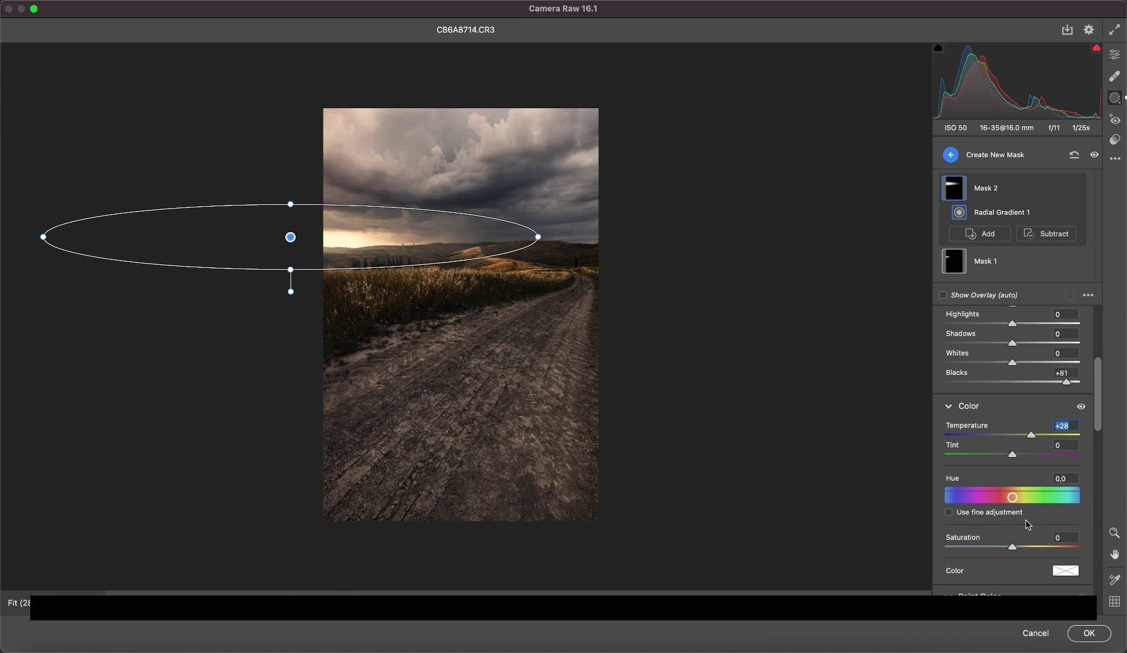
Set the wider horizon mask's Dehaze to -11 and its Clarity to +8.
scroll(1026, 524, down, 12)
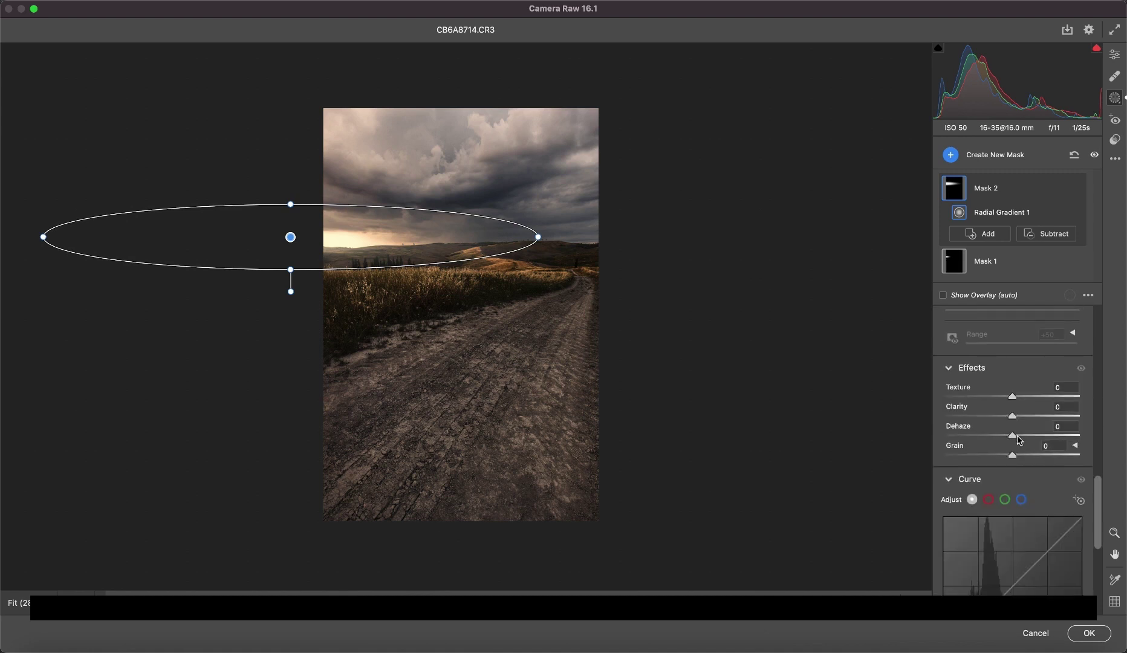
drag(1011, 433, 1005, 432)
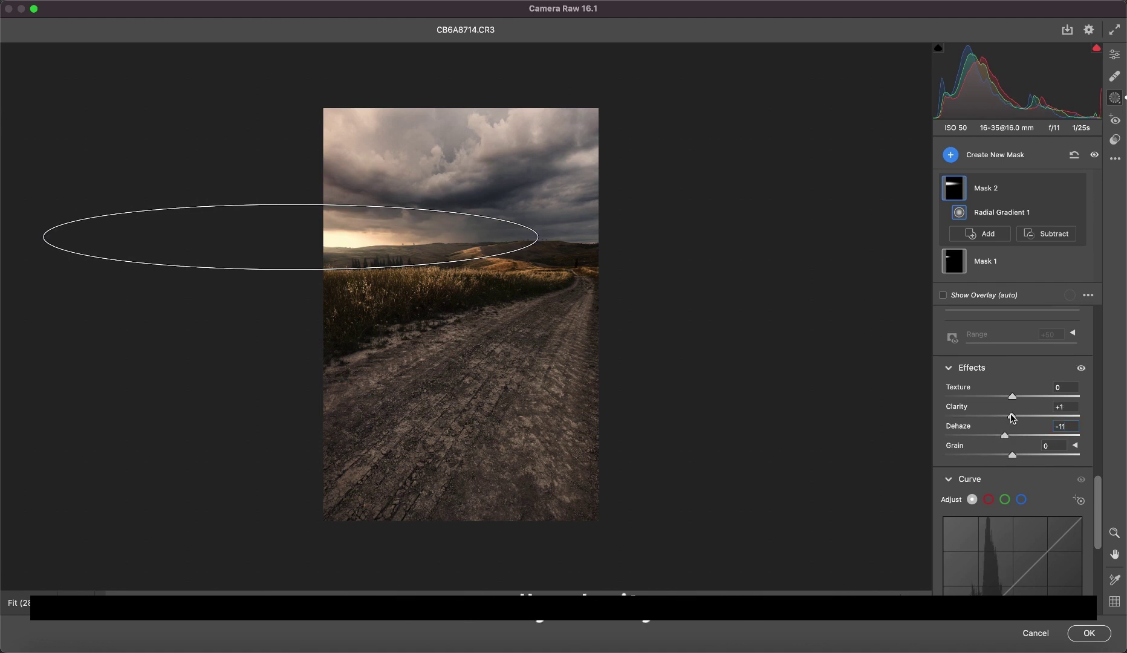
drag(1012, 417, 1016, 418)
Add a slightly tilted, flat radial gradient mask over the sunlit grass field and raise its Whites to about +75.
click(999, 157)
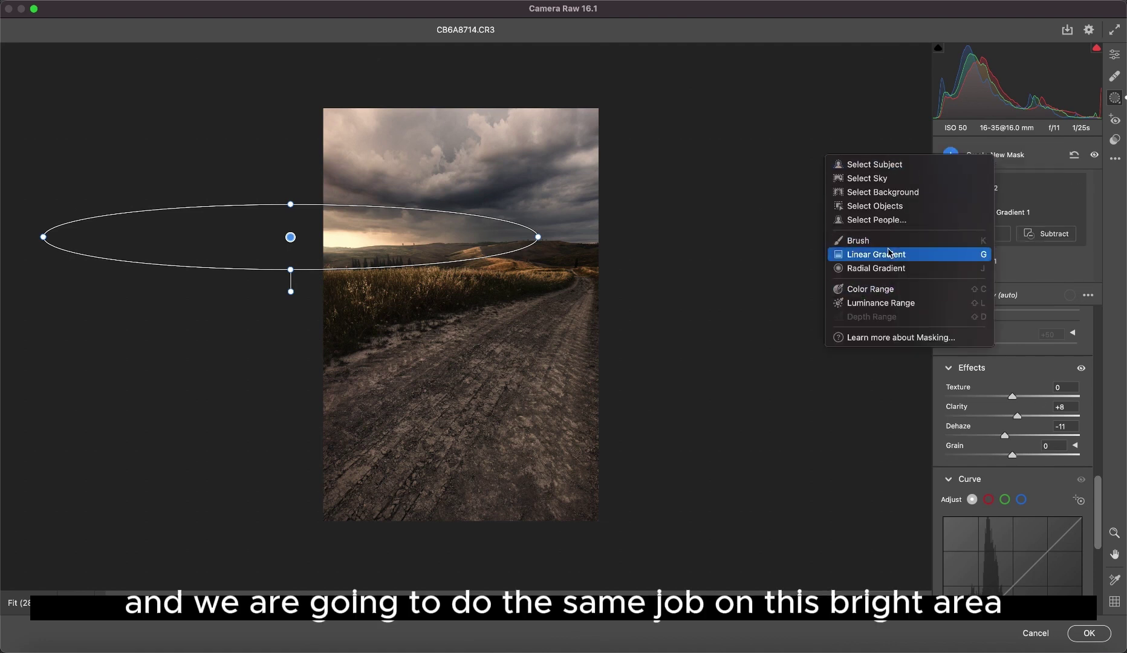
click(886, 266)
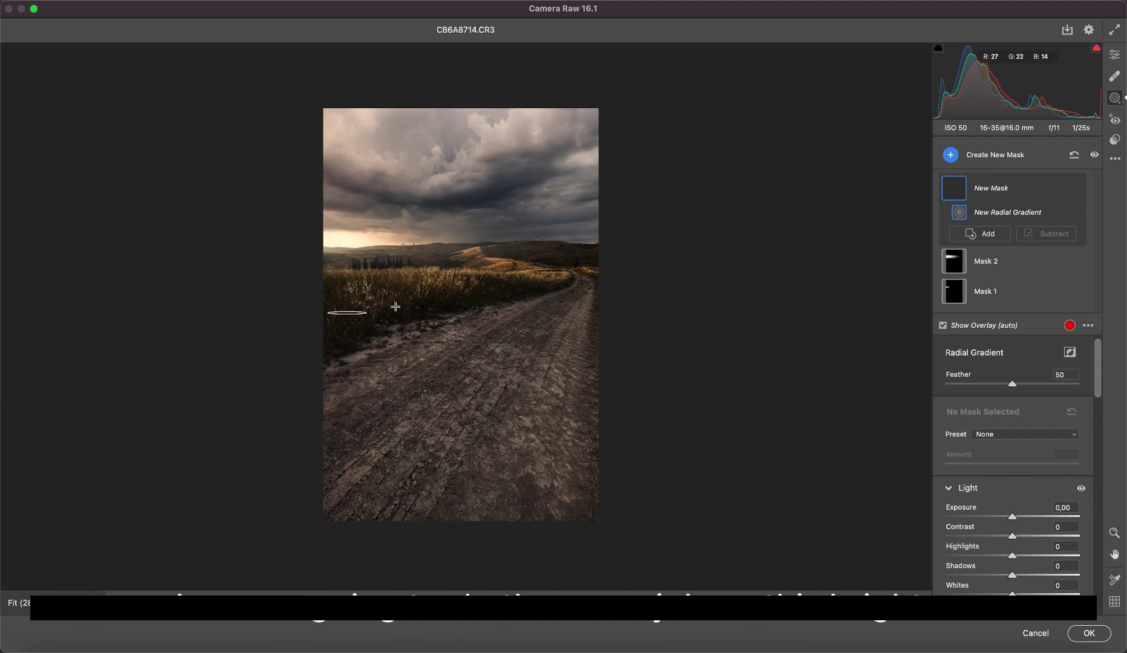
drag(396, 306, 478, 299)
drag(550, 319, 554, 296)
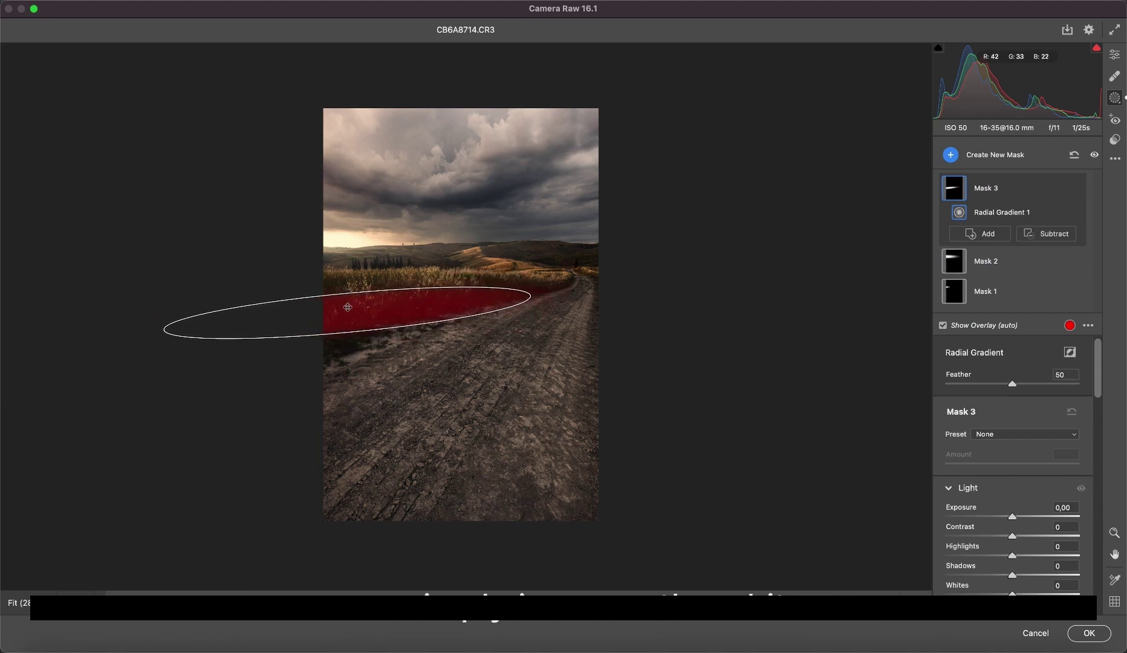
drag(347, 307, 379, 286)
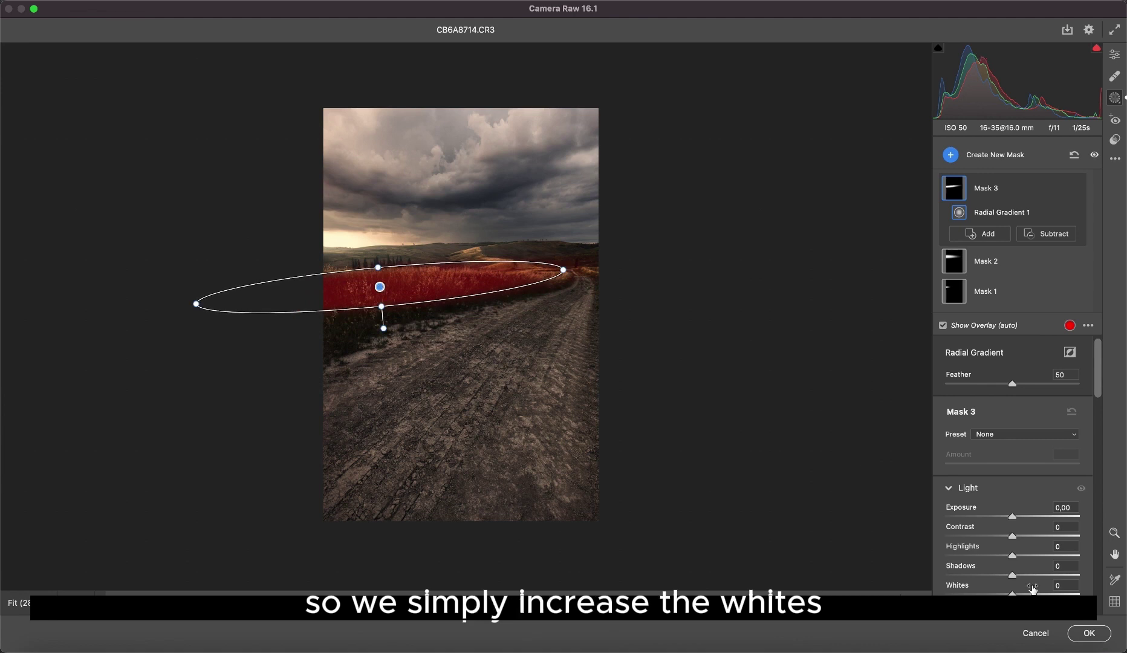
scroll(1032, 588, down, 2)
drag(1002, 550, 1014, 549)
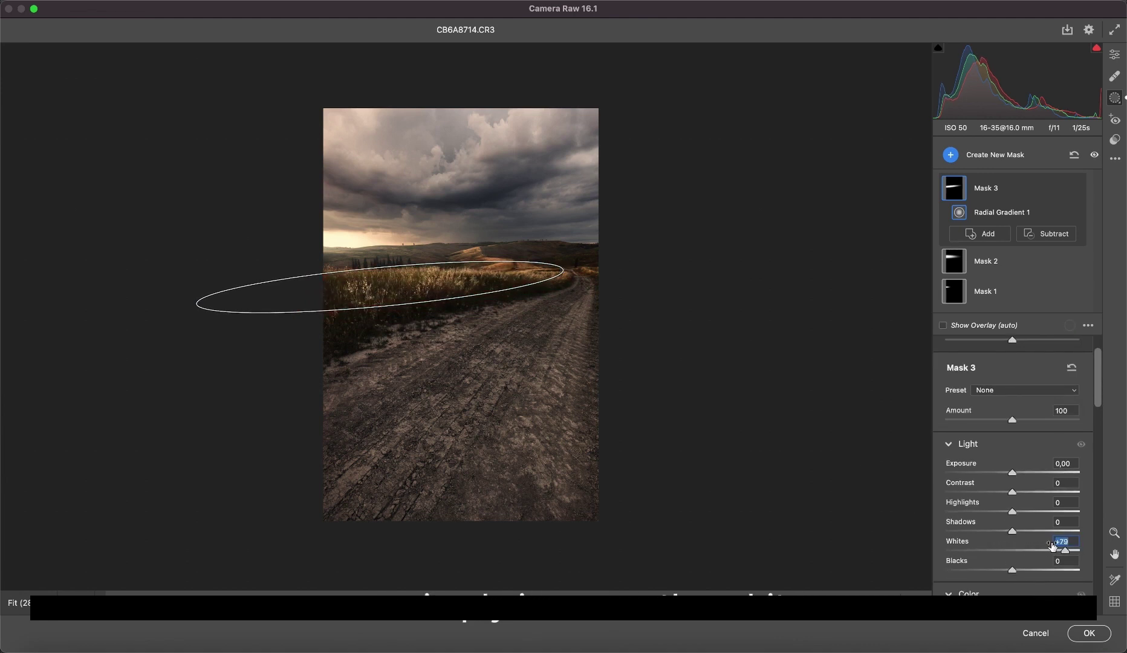
Add a flat radial gradient mask over the distant hills at the photo's right half and raise its Whites to about +52.
click(994, 162)
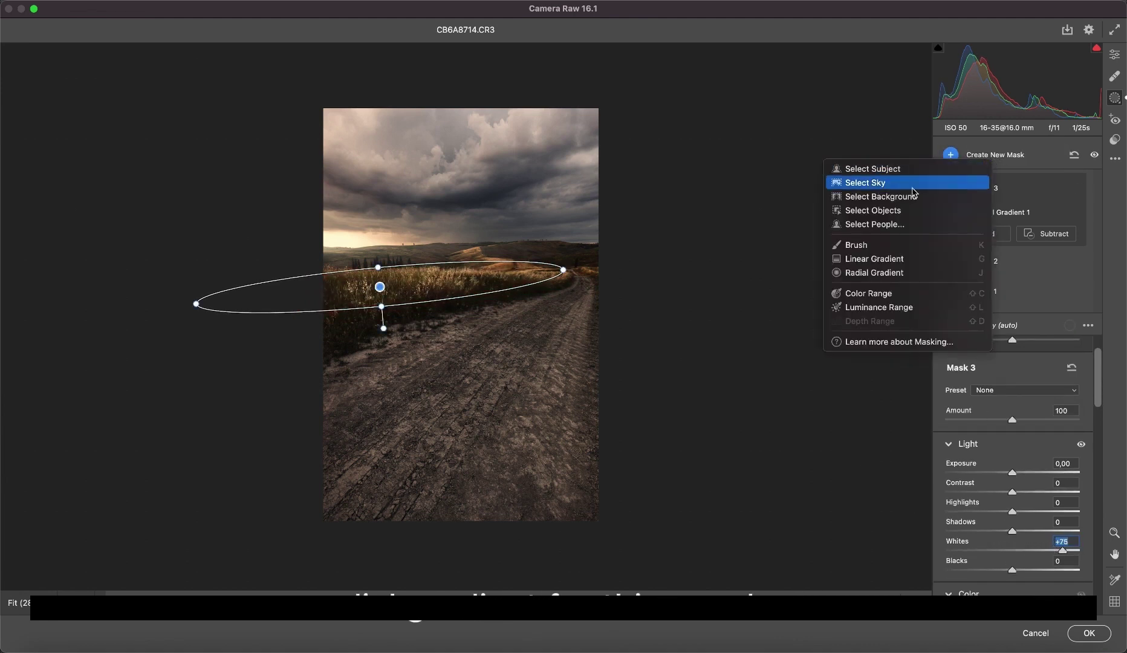
click(894, 273)
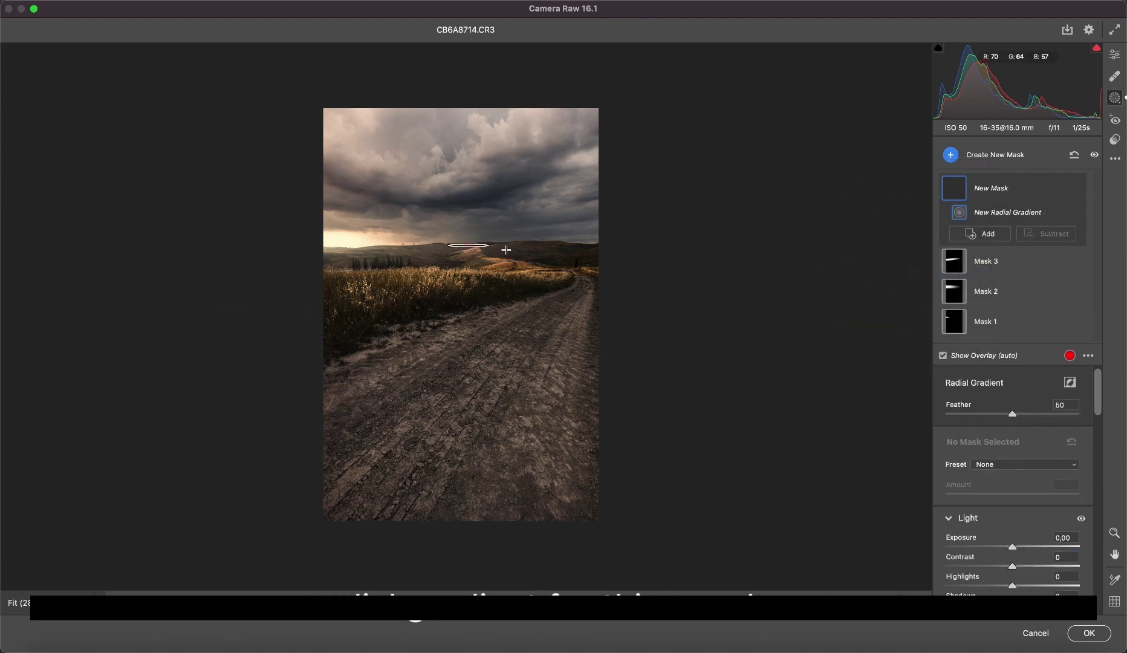
drag(505, 250, 565, 254)
drag(469, 249, 504, 256)
scroll(1022, 531, down, 5)
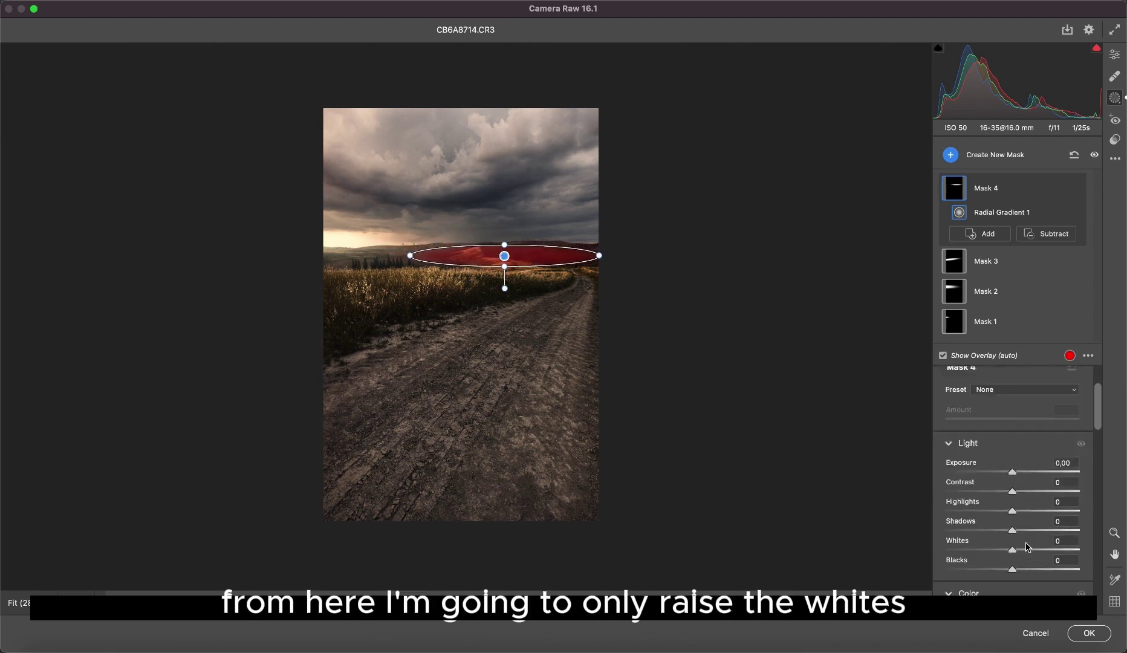
click(1008, 504)
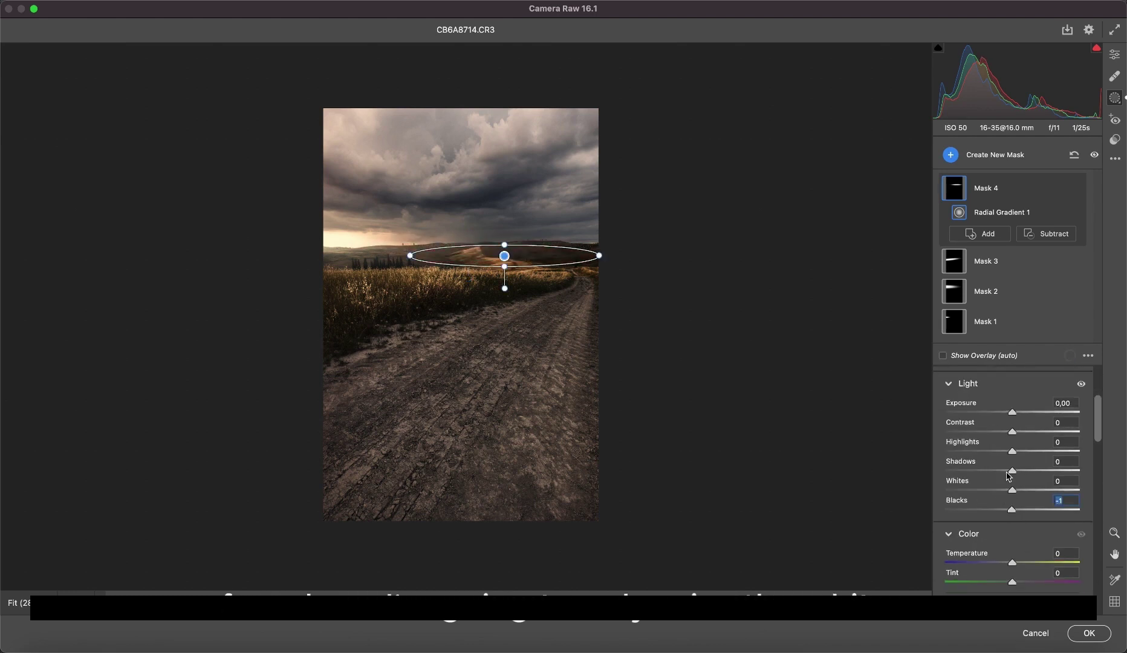
drag(1008, 485, 1033, 486)
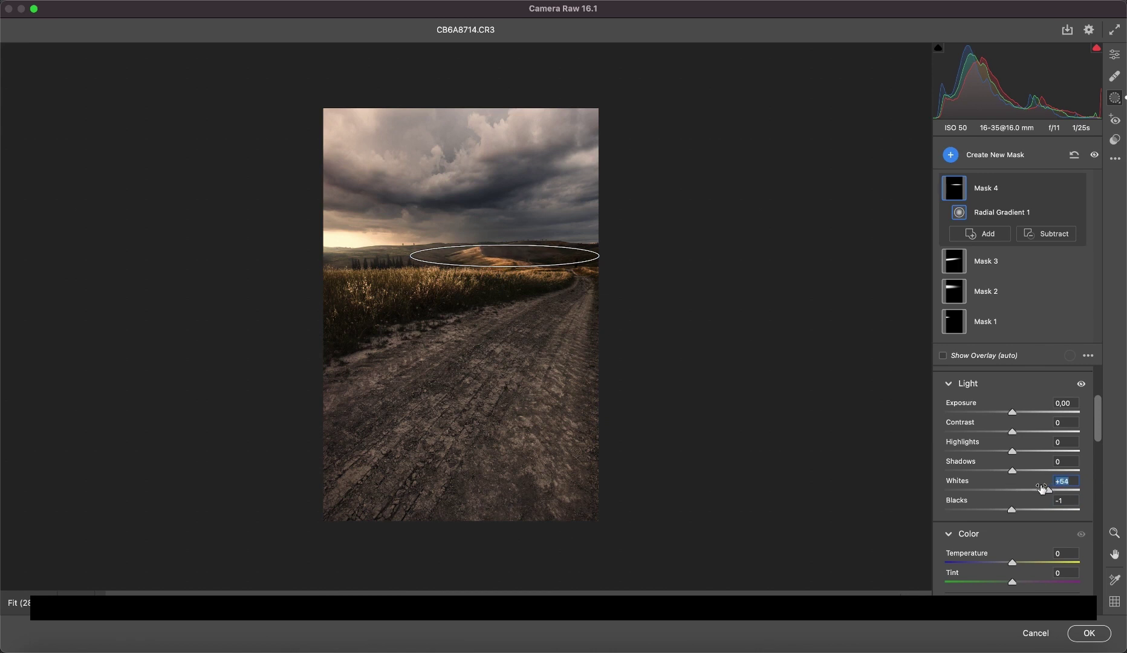
Add a large radial gradient mask over the dirt road, widened, elongated and rotated to follow the road's diagonal.
click(1012, 156)
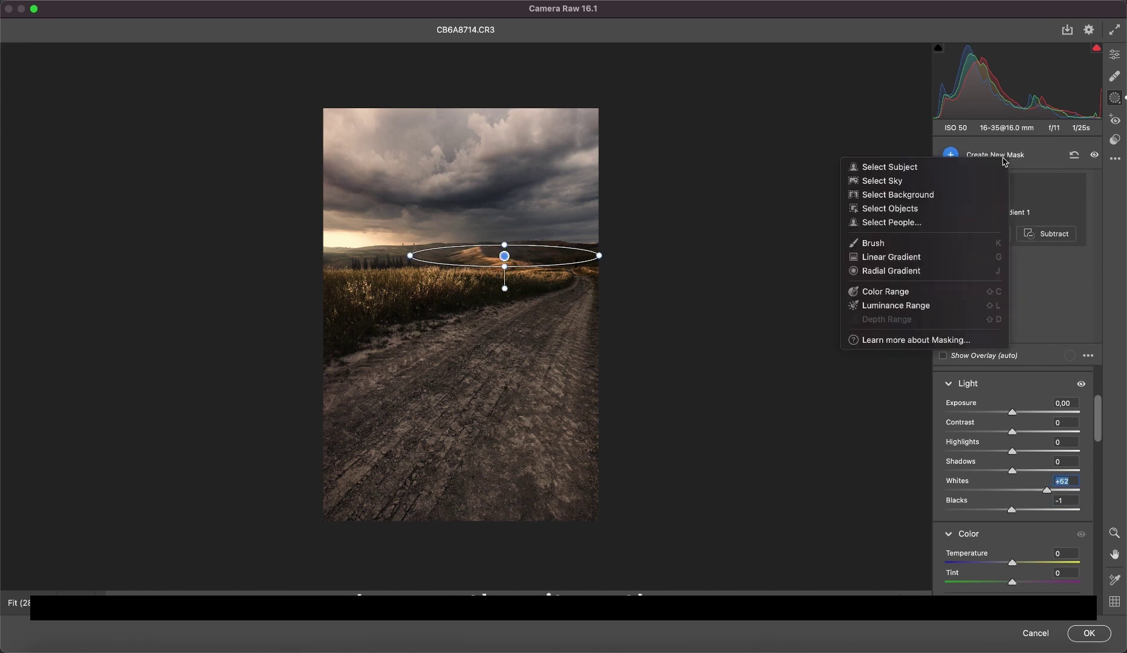
click(946, 269)
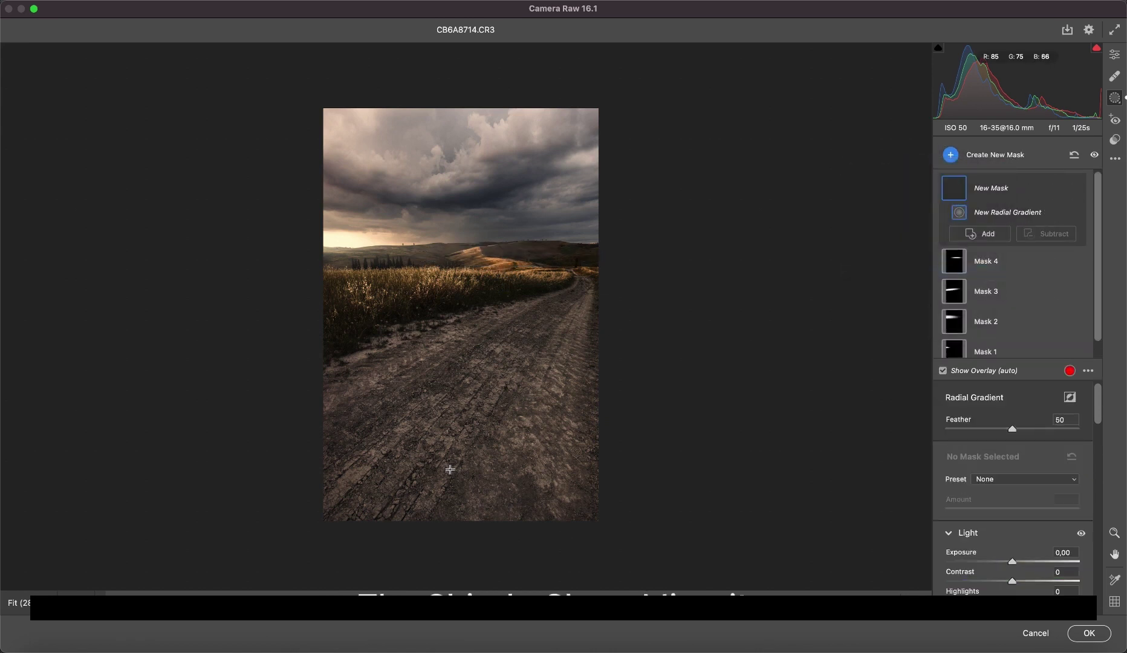
drag(447, 469, 500, 361)
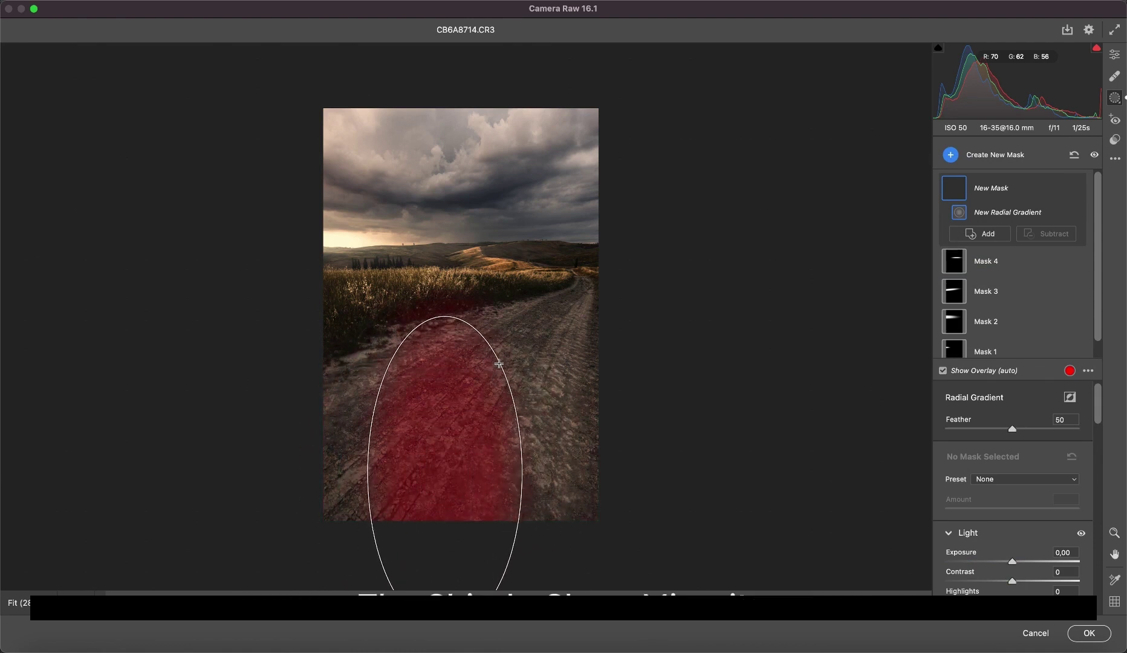
drag(463, 314, 603, 337)
drag(453, 464, 500, 403)
drag(389, 523, 323, 585)
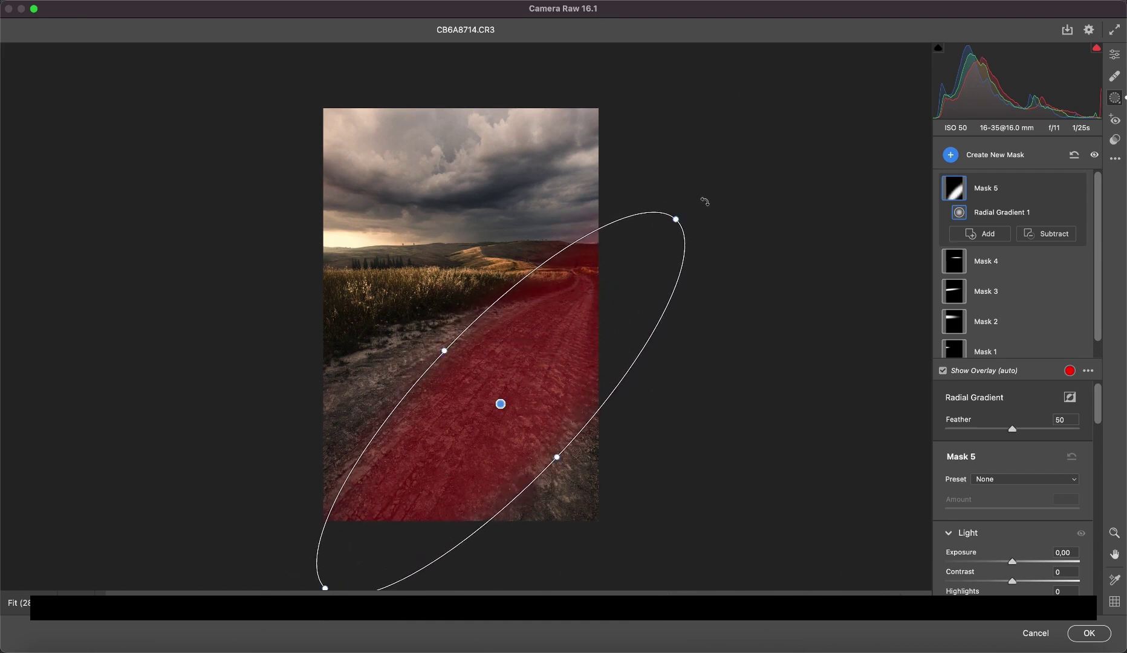
drag(701, 209, 749, 248)
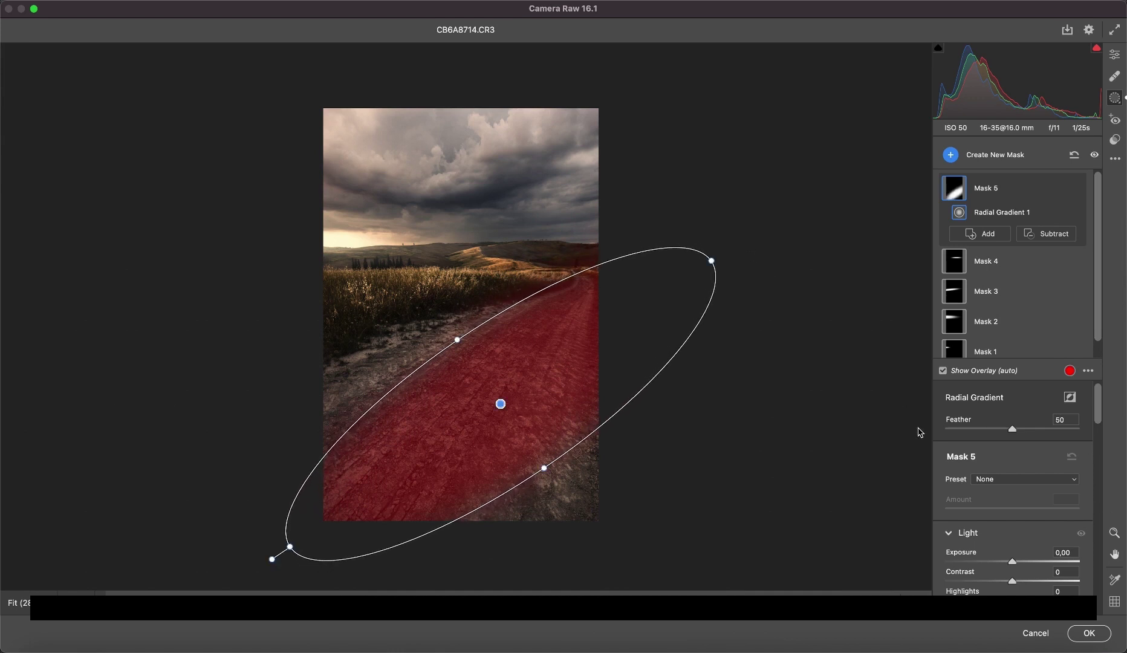
Raise the road mask's Whites to +100 and its Contrast to +29.
scroll(1001, 523, down, 3)
drag(1001, 536, 1078, 539)
drag(1013, 481, 1031, 481)
Increase the road mask's Clarity to +30.
scroll(1031, 482, down, 3)
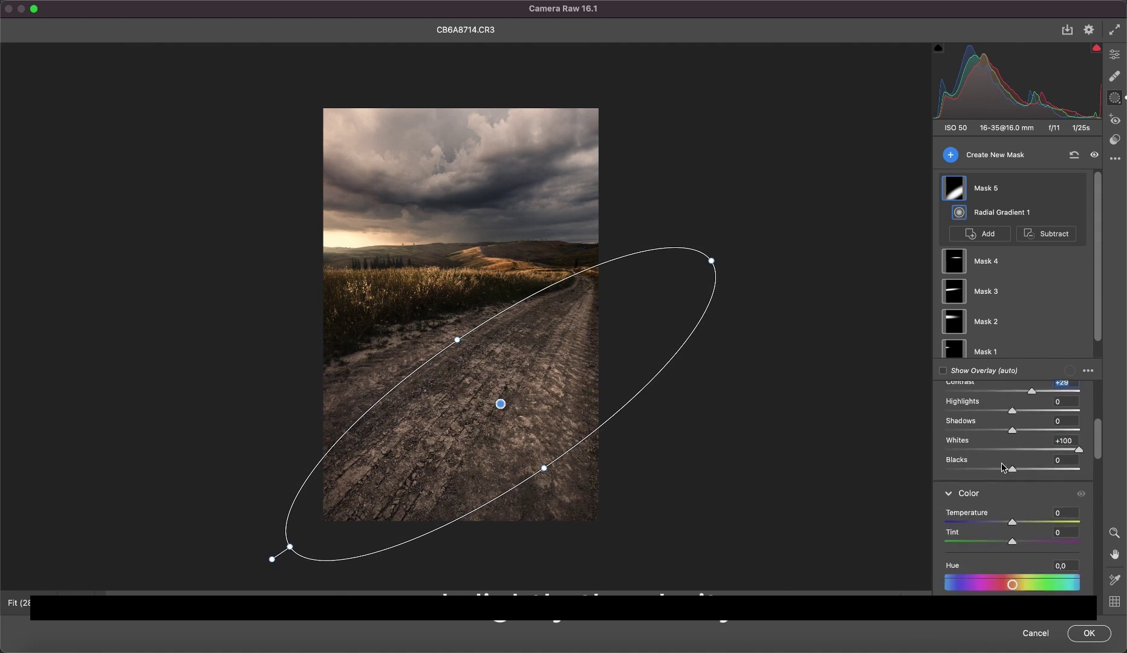
scroll(1001, 464, down, 5)
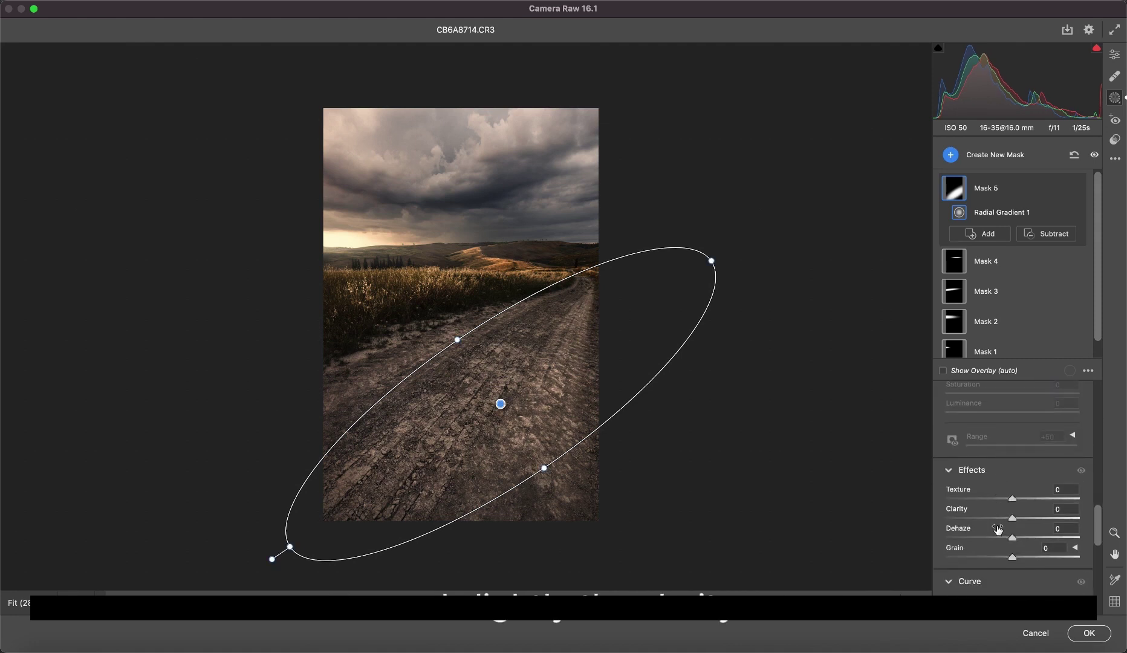
drag(1011, 518, 1032, 519)
Add a linear gradient mask from below the photo's bottom edge up to the hills and set its Clarity to +22.
click(1005, 156)
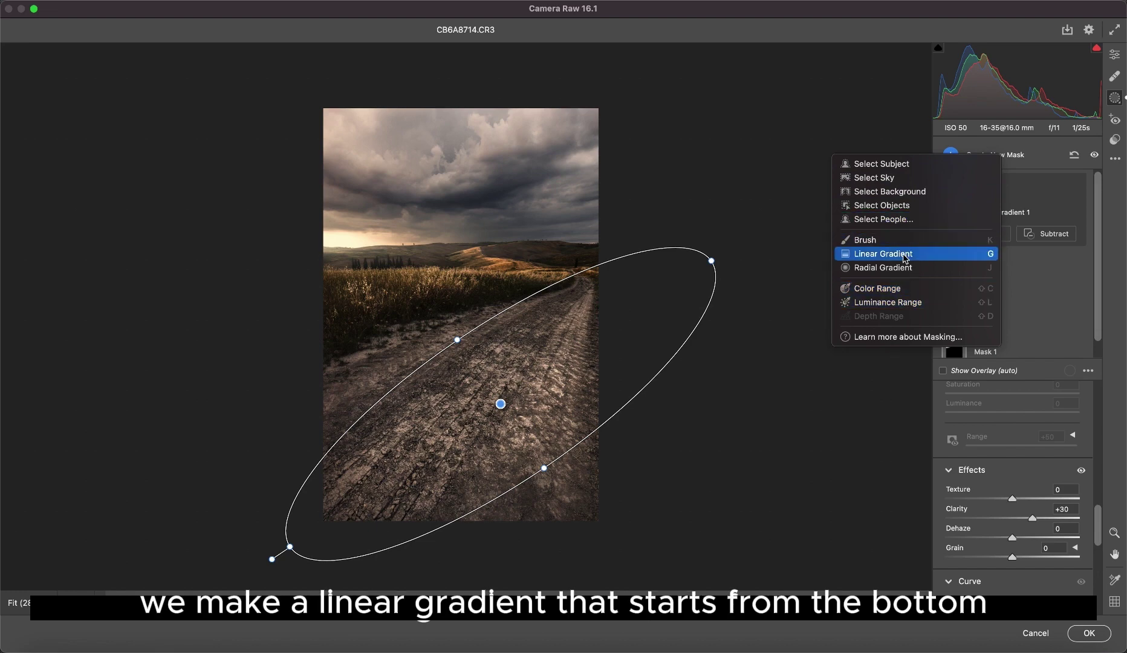
click(883, 254)
drag(539, 534, 506, 251)
scroll(995, 529, down, 5)
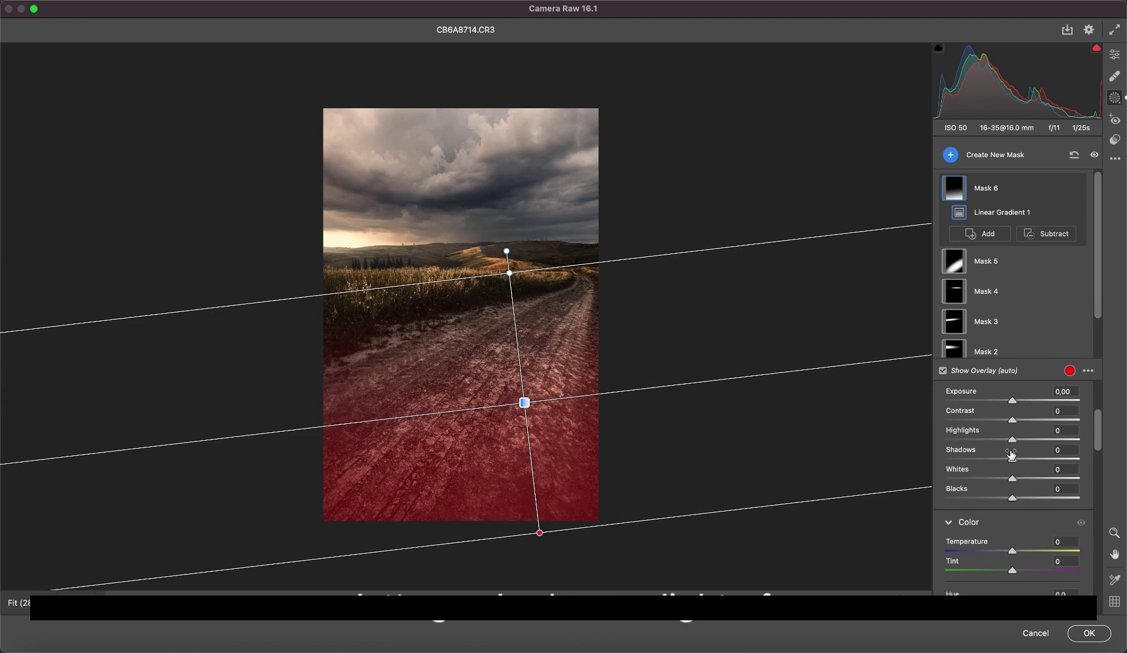
scroll(1016, 518, down, 5)
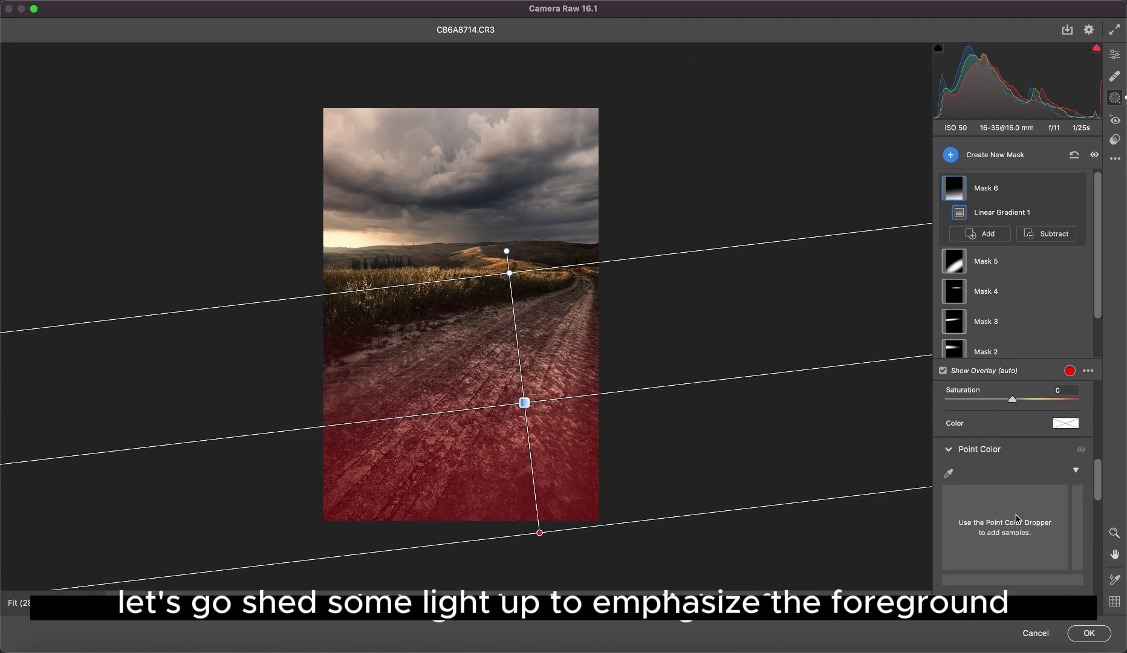
scroll(1016, 518, down, 5)
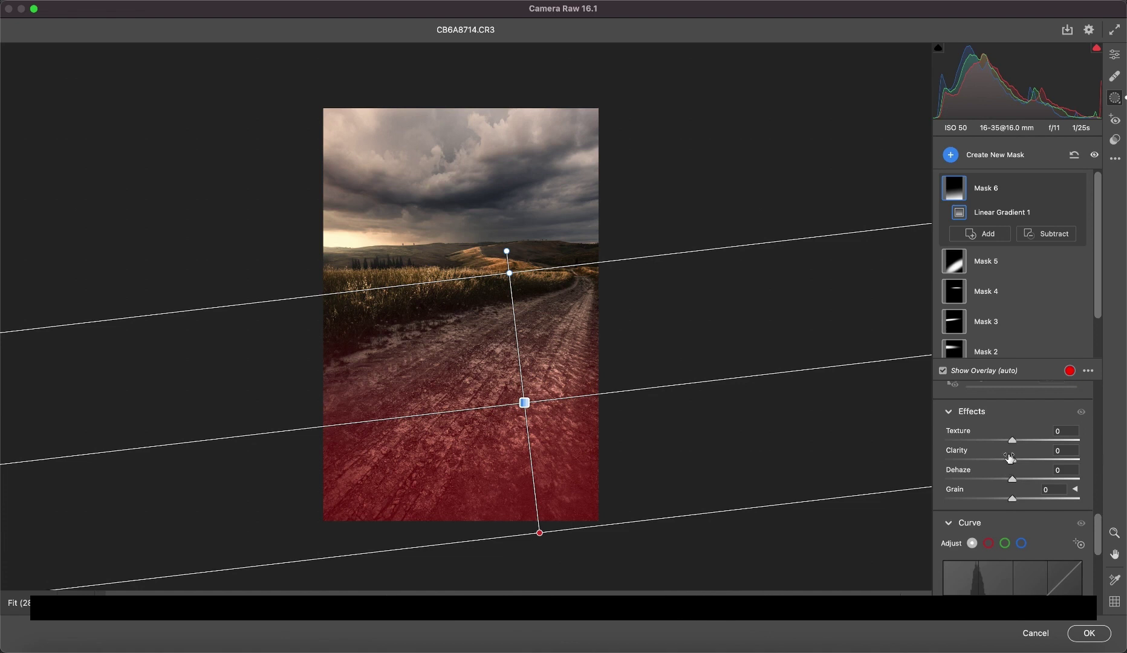
mouse_move(1010, 457)
mouse_down()
mouse_move(1055, 457)
mouse_move(1023, 460)
mouse_up()
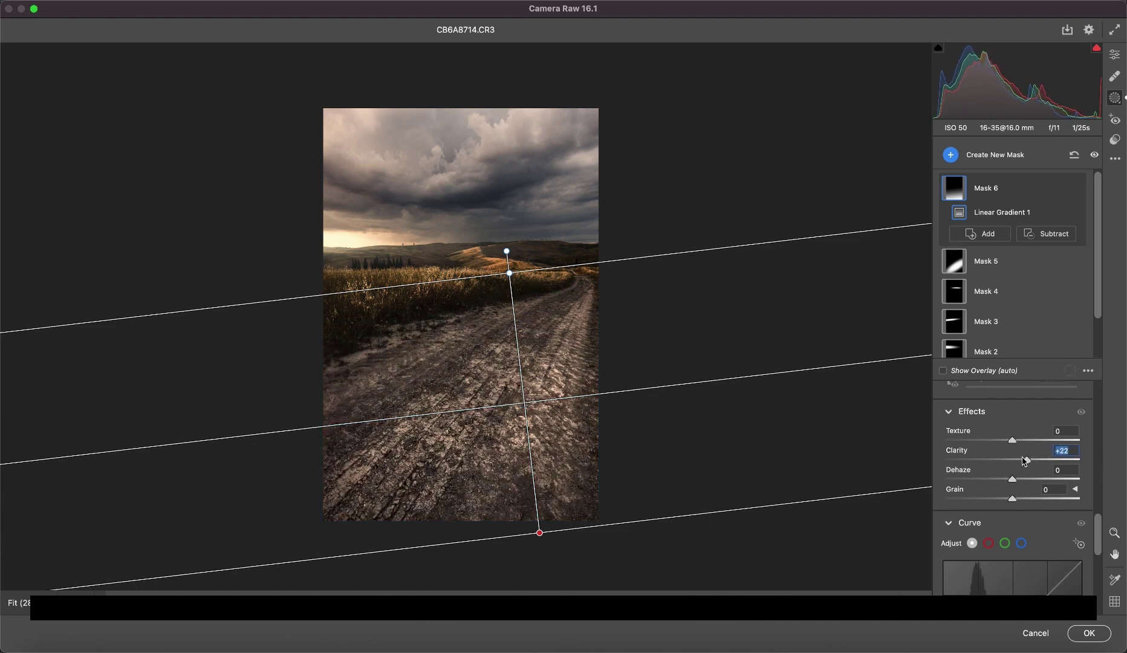
Add a large upright oval radial gradient mask and position it over the photo's left side, centred just below the horizon.
click(989, 157)
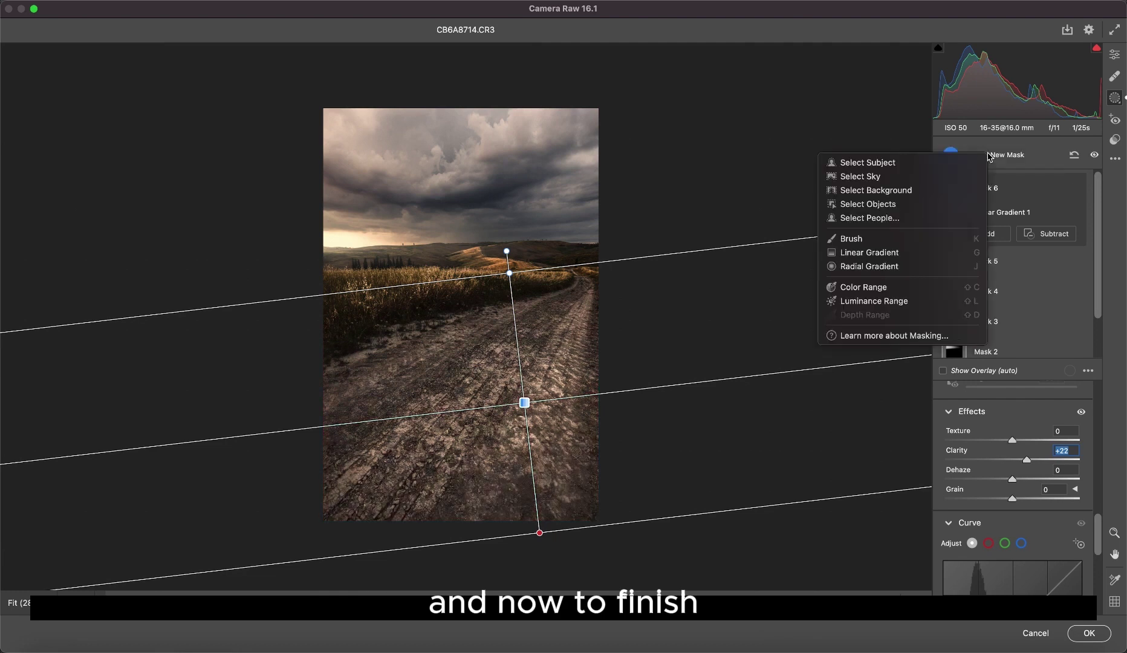
click(894, 267)
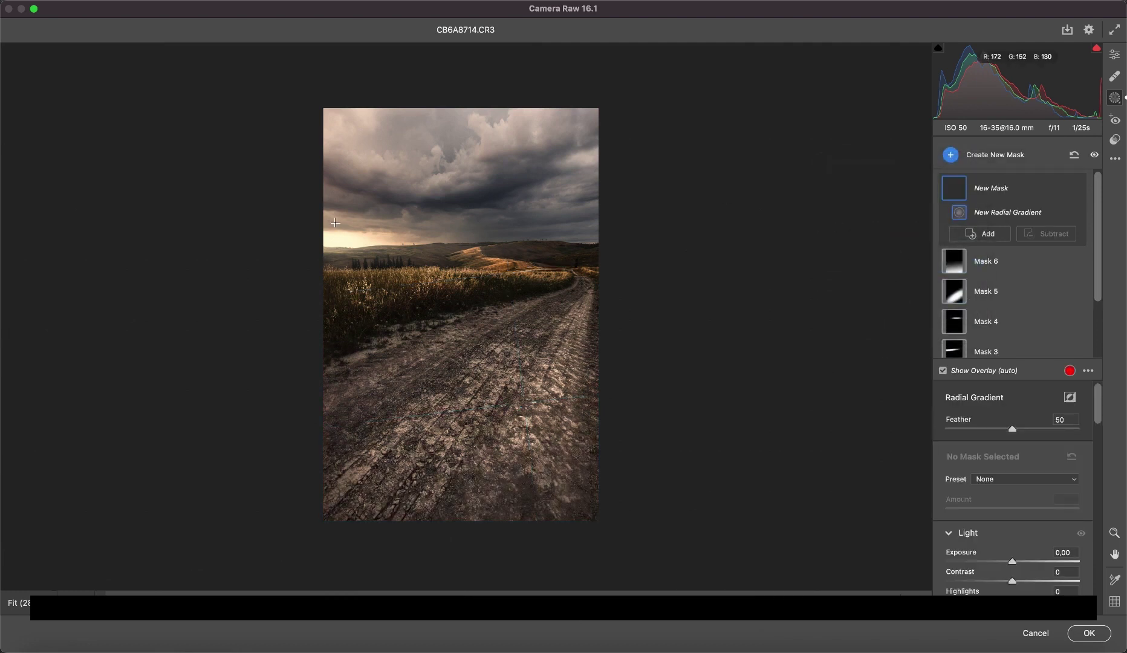
drag(304, 200, 405, 343)
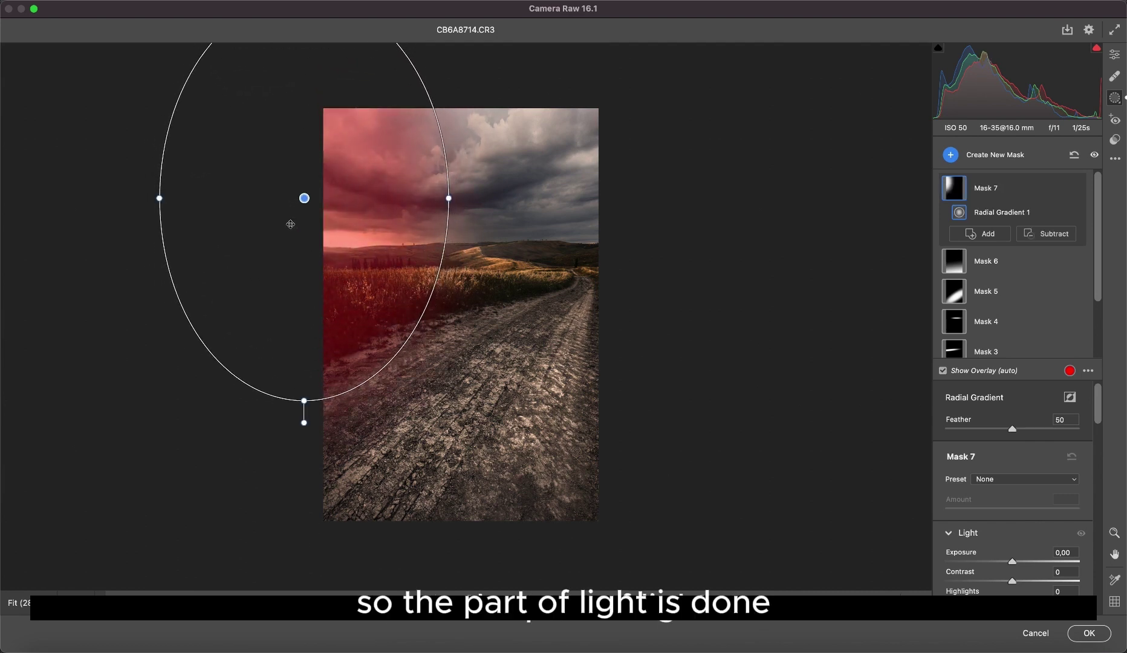
drag(307, 197, 388, 261)
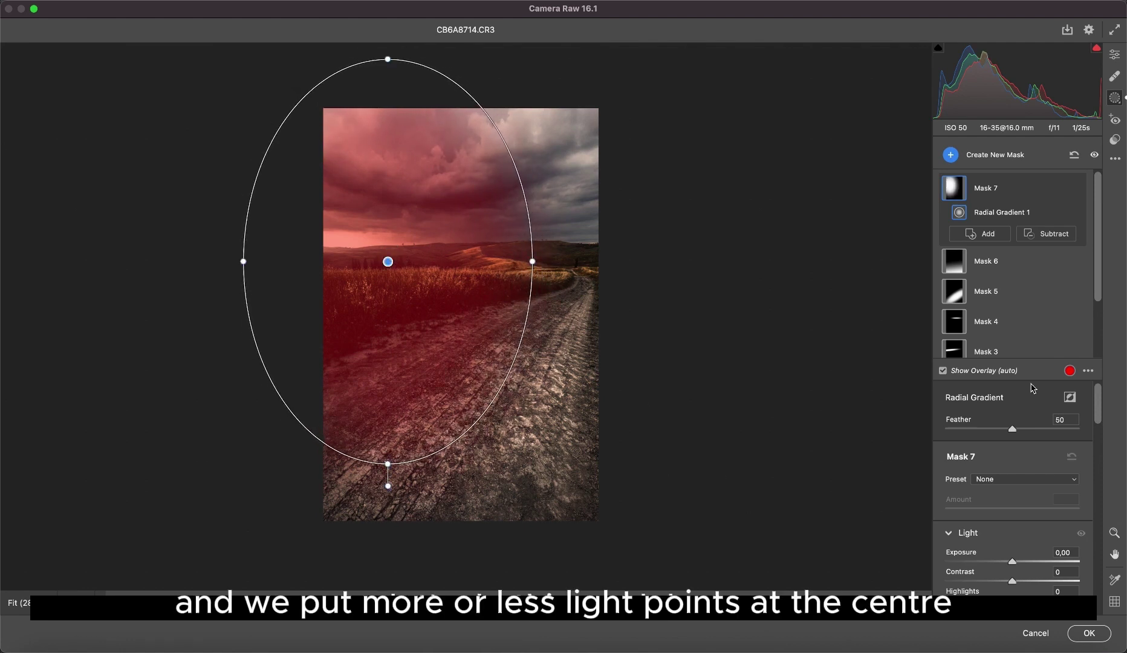
scroll(1009, 504, down, 5)
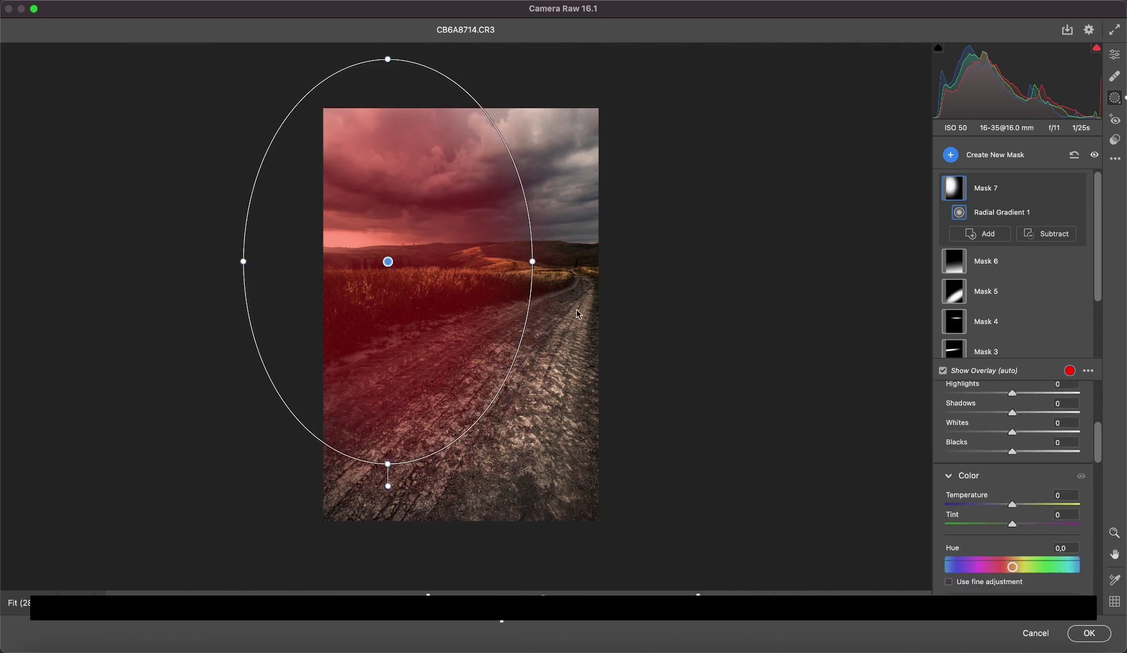
Nudge the oval radial mask slightly up and left, then set its Blacks to +14, Temperature to +9 and Tint to +14.
drag(388, 261, 385, 254)
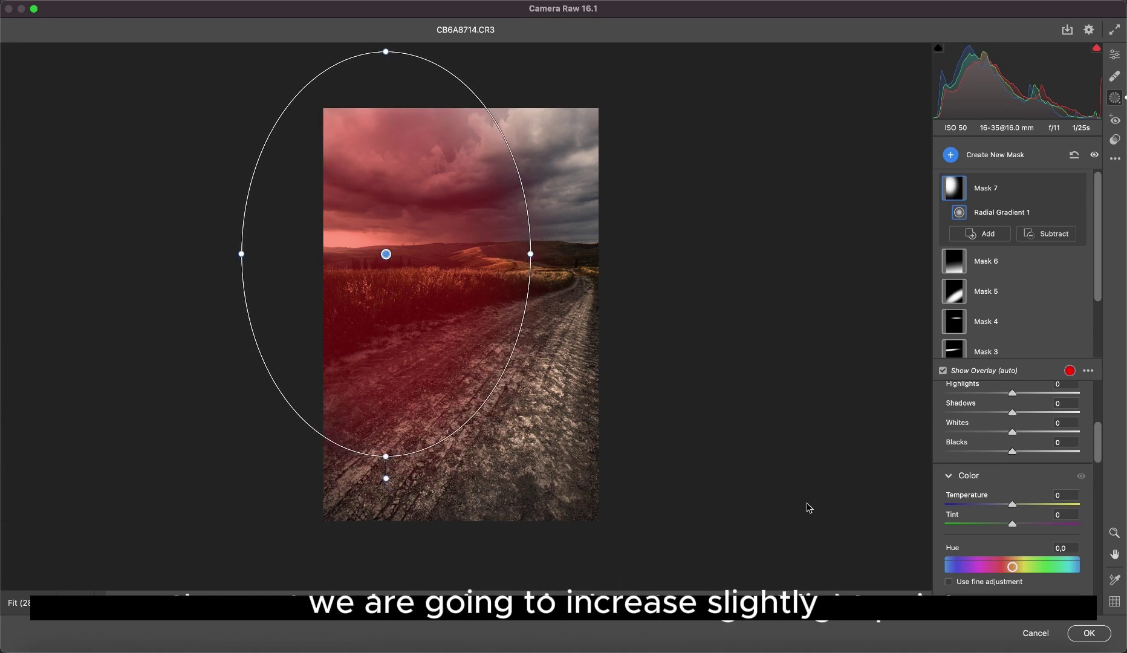
scroll(1014, 535, down, 8)
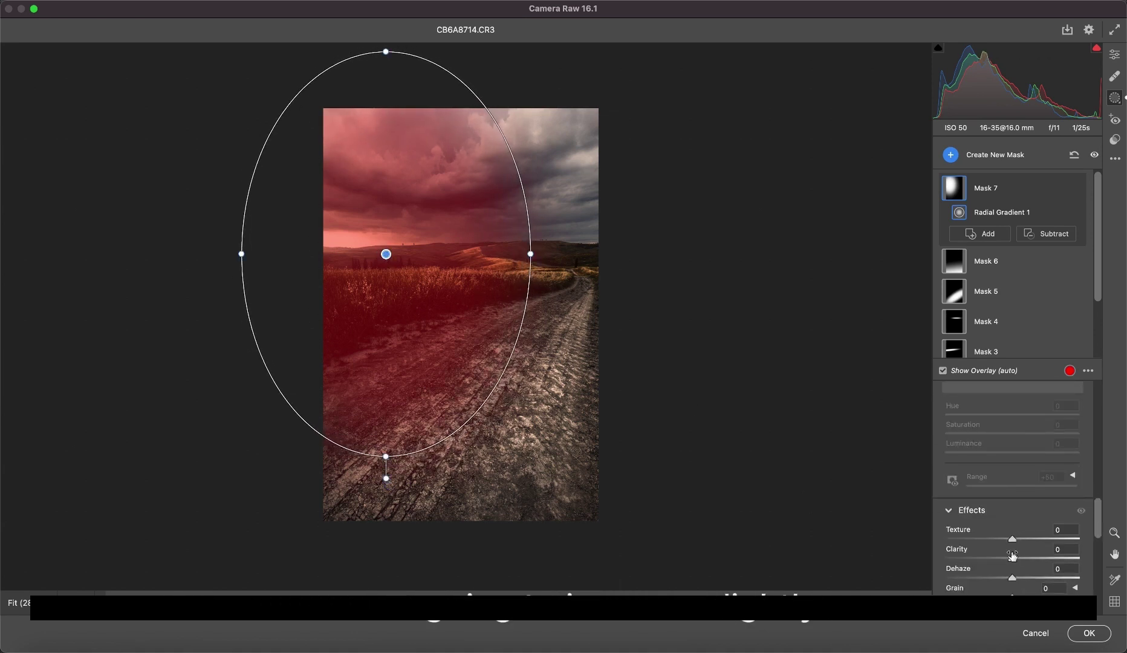
scroll(1002, 484, up, 8)
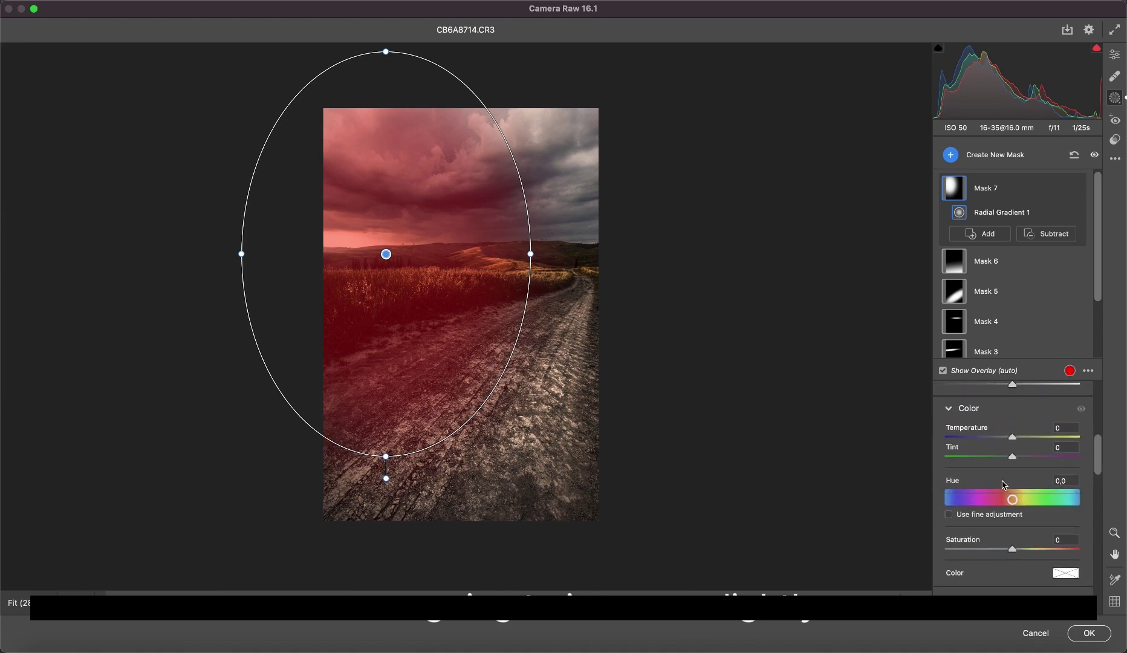
drag(1007, 460, 1020, 460)
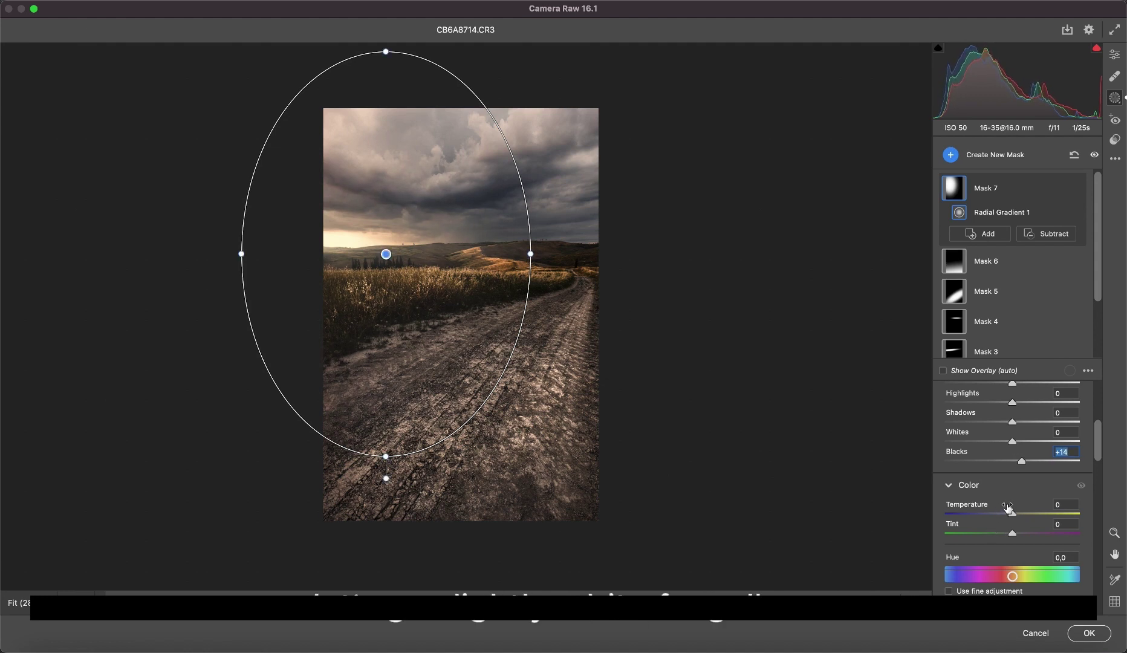
drag(1007, 508, 1014, 509)
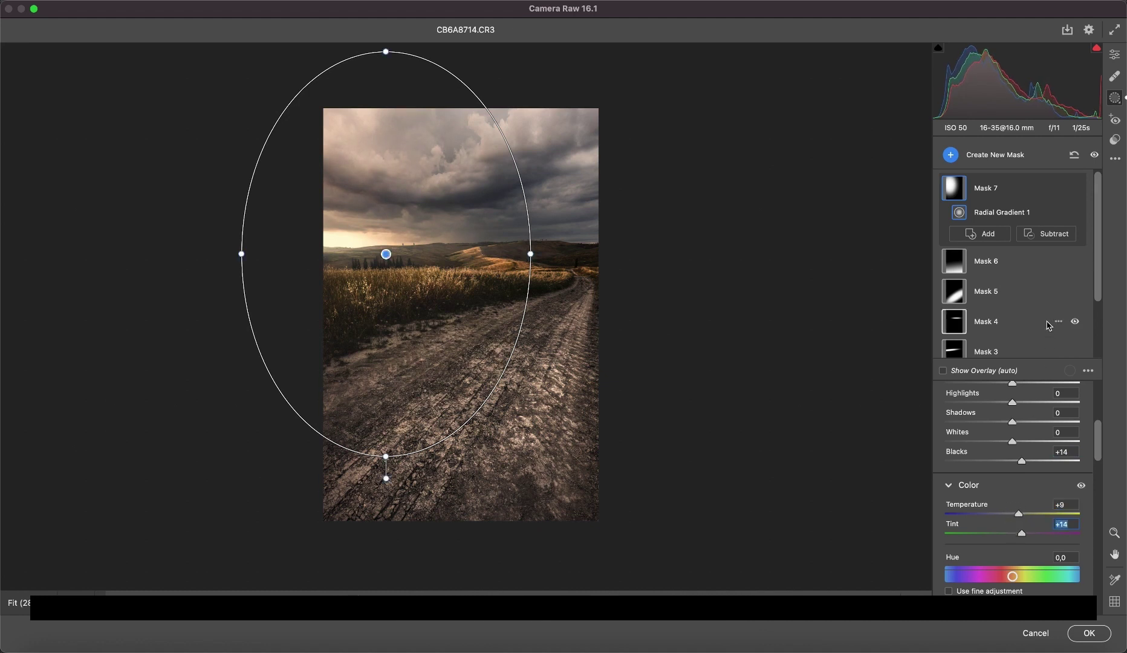
Duplicate and invert the oval radial mask, and cool the inverted copy to a Temperature of -13.
click(1059, 189)
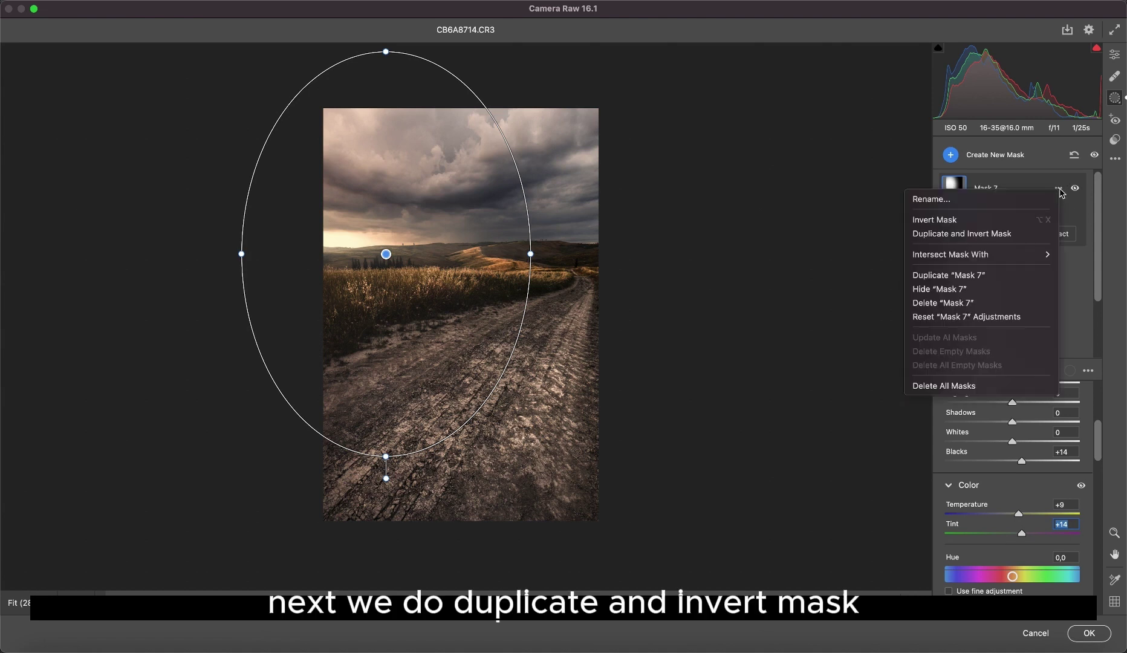
click(1005, 235)
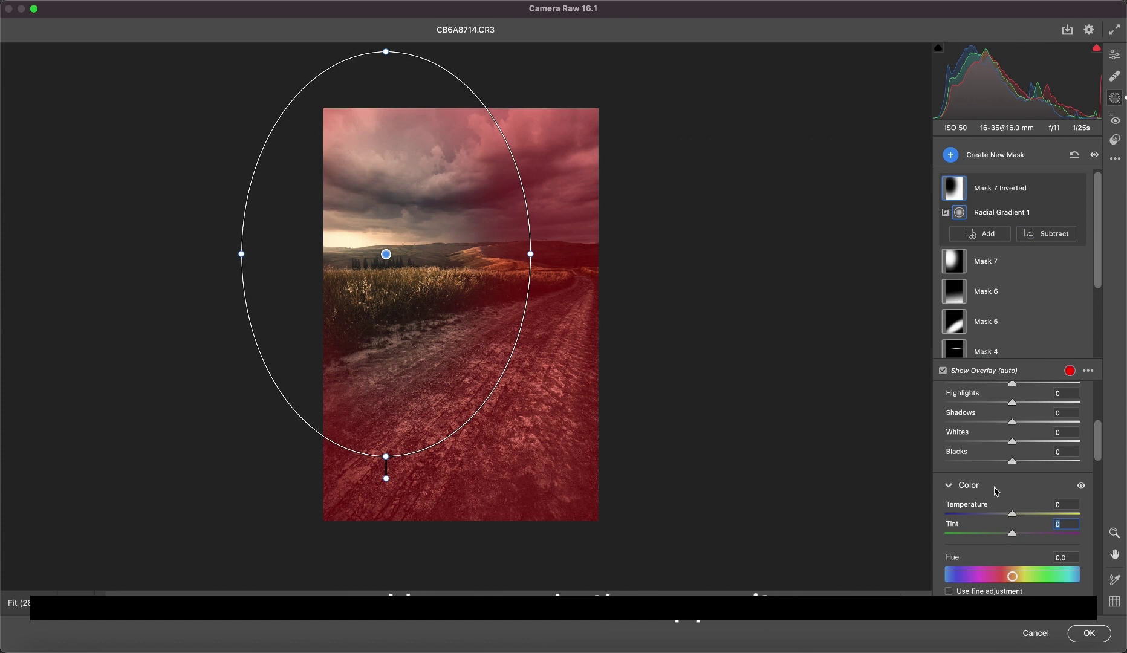
drag(1011, 506, 1002, 507)
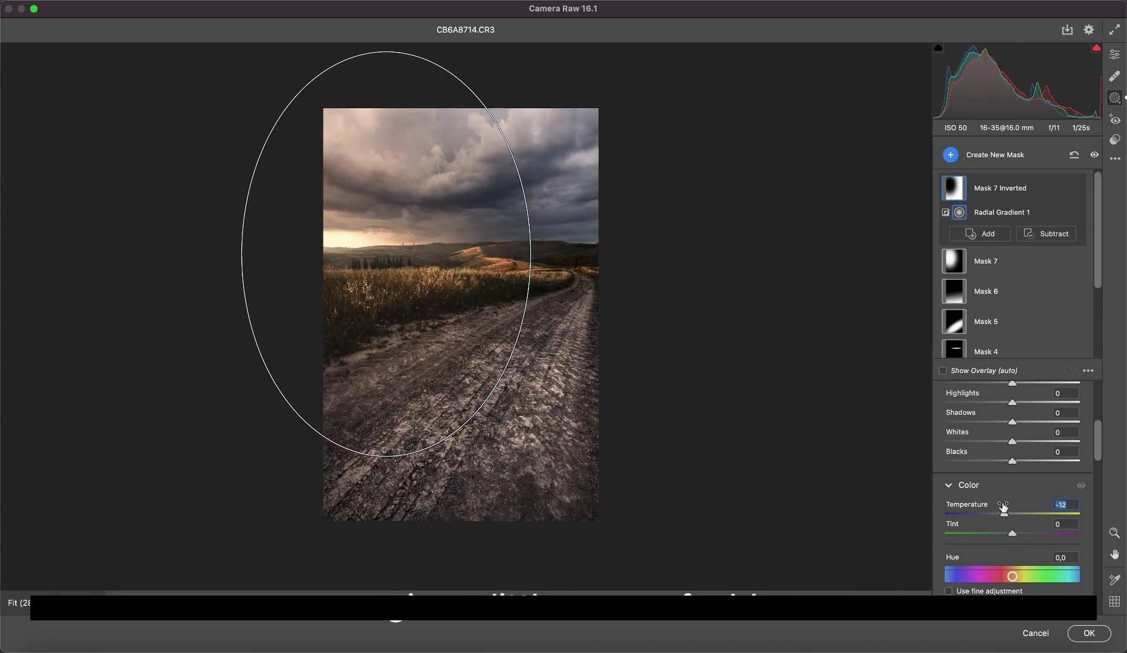
Lower the inverted mask's Exposure to -0.46 and apply the Camera Raw adjustments to the photo.
scroll(1003, 495, up, 3)
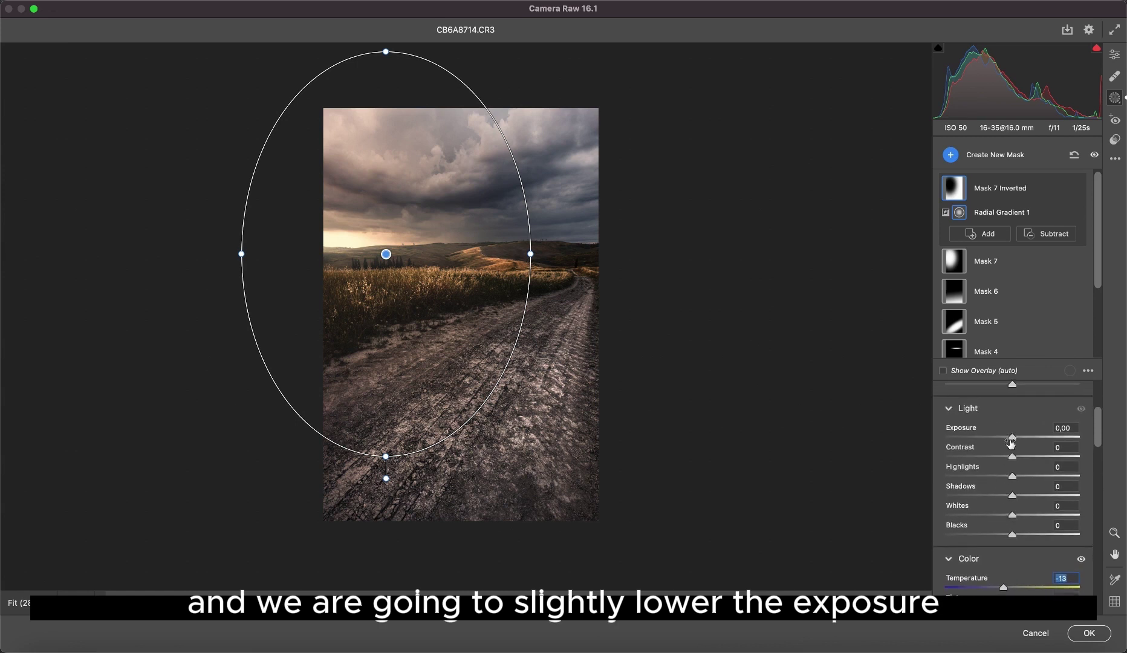
drag(1011, 431, 1004, 430)
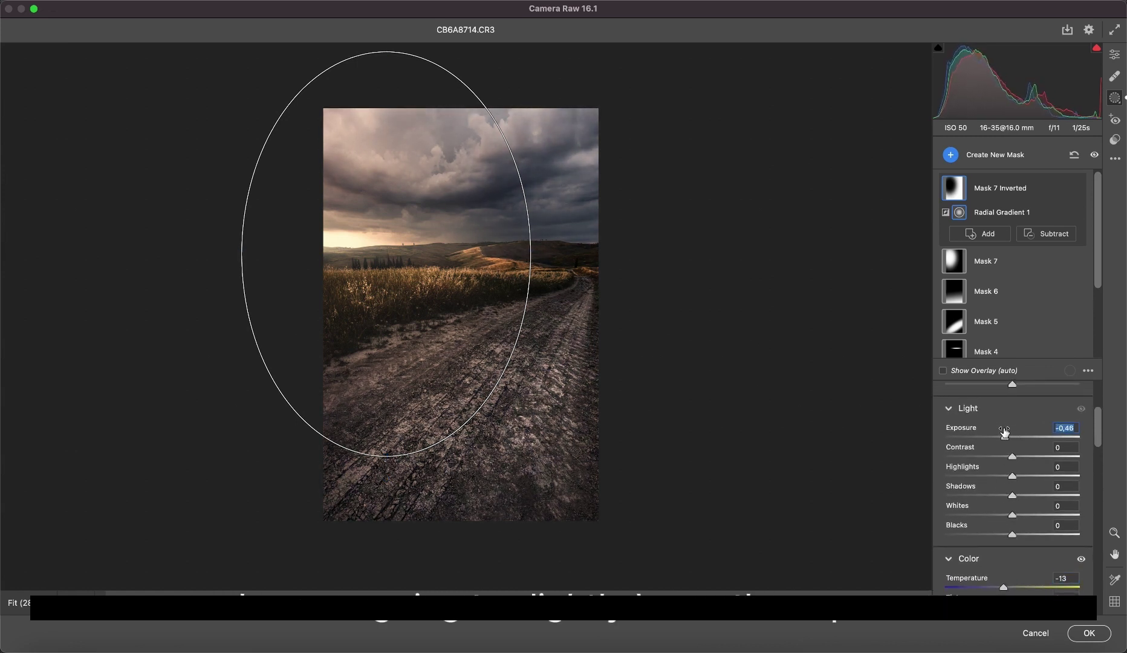
click(1089, 634)
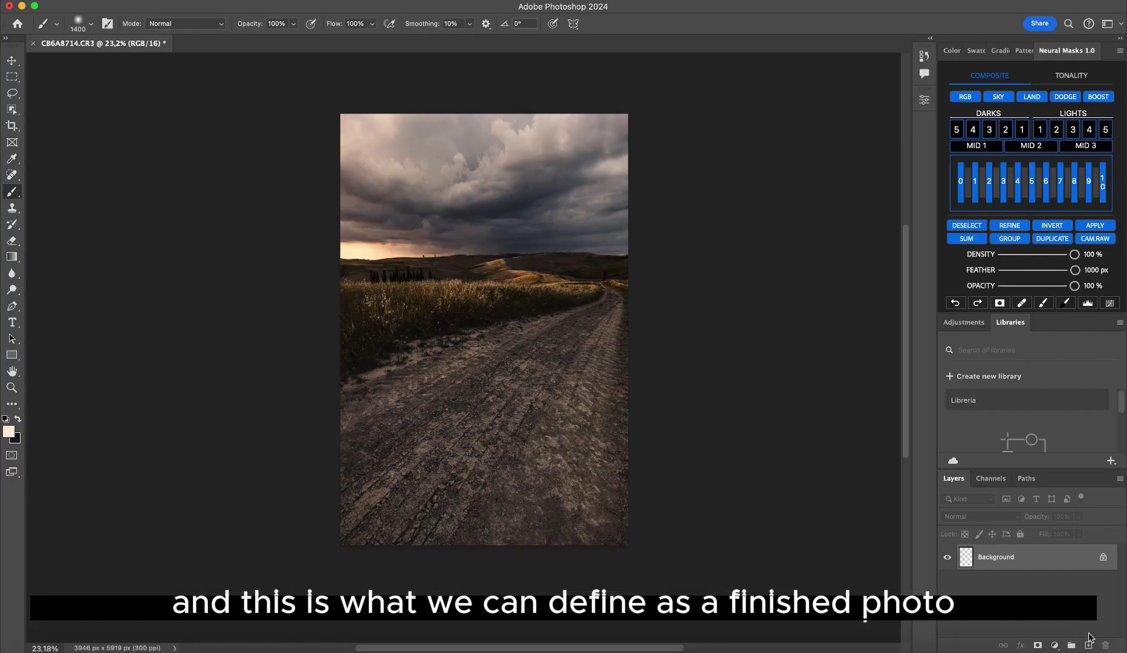
Compare the original CB6A8714.CR3 snapshot with the final Camera Raw Filter history state twice, ending on the final state, and inspect the finished photo.
click(925, 58)
scroll(866, 84, up, 5)
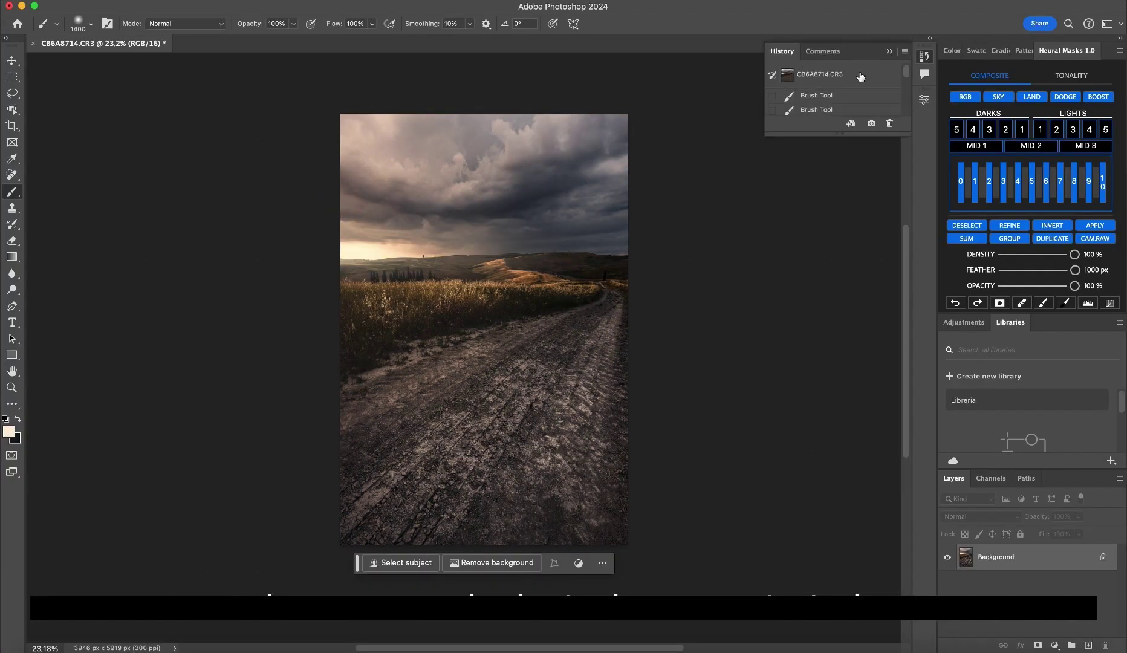
click(860, 76)
scroll(858, 103, down, 5)
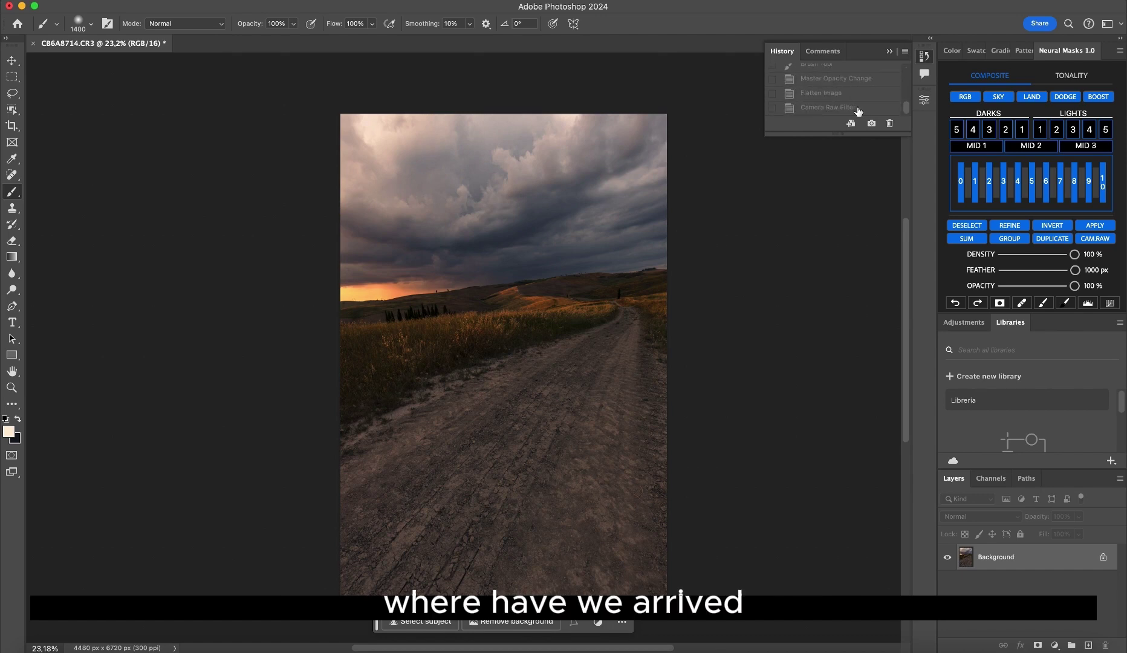
click(859, 107)
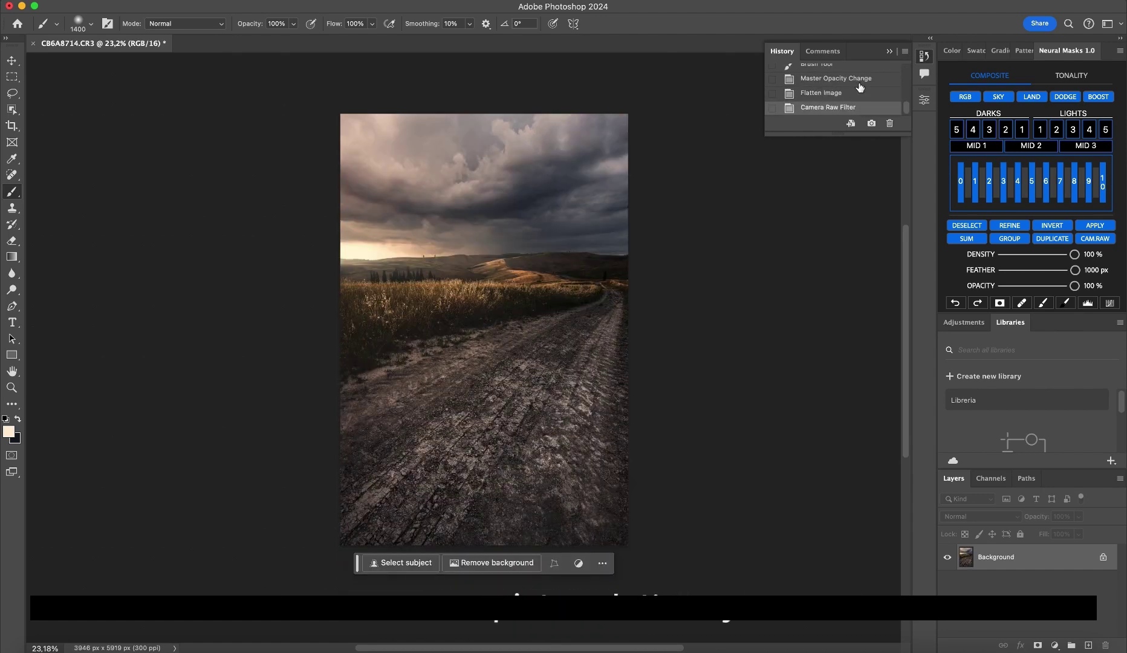
scroll(859, 87, up, 5)
click(860, 80)
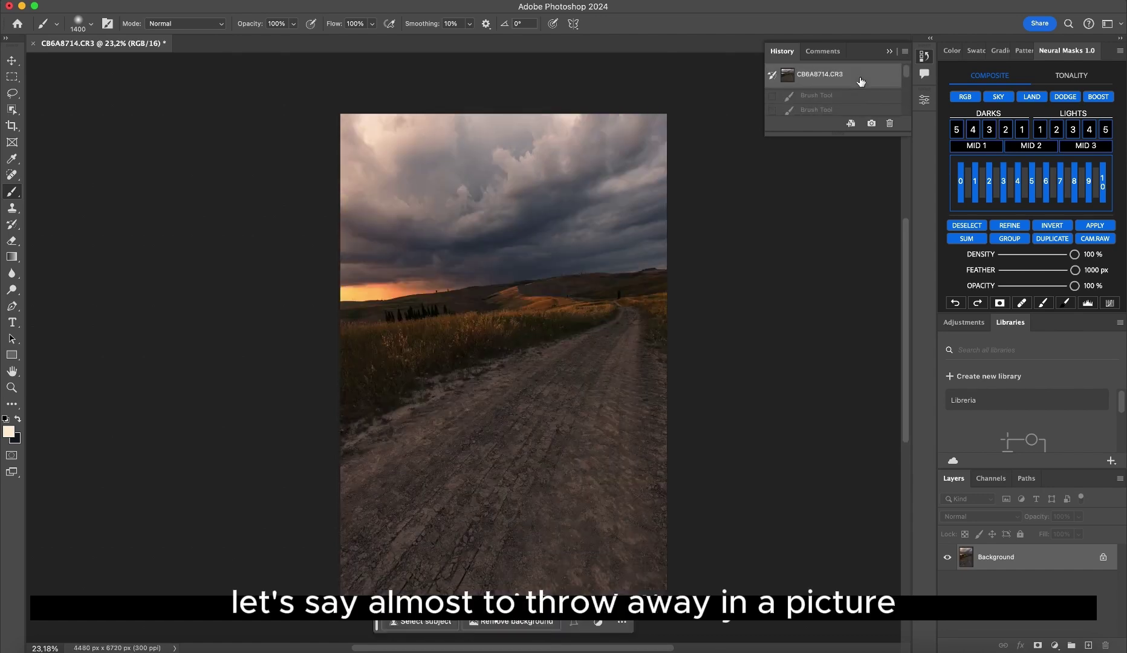
scroll(850, 97, down, 5)
click(848, 109)
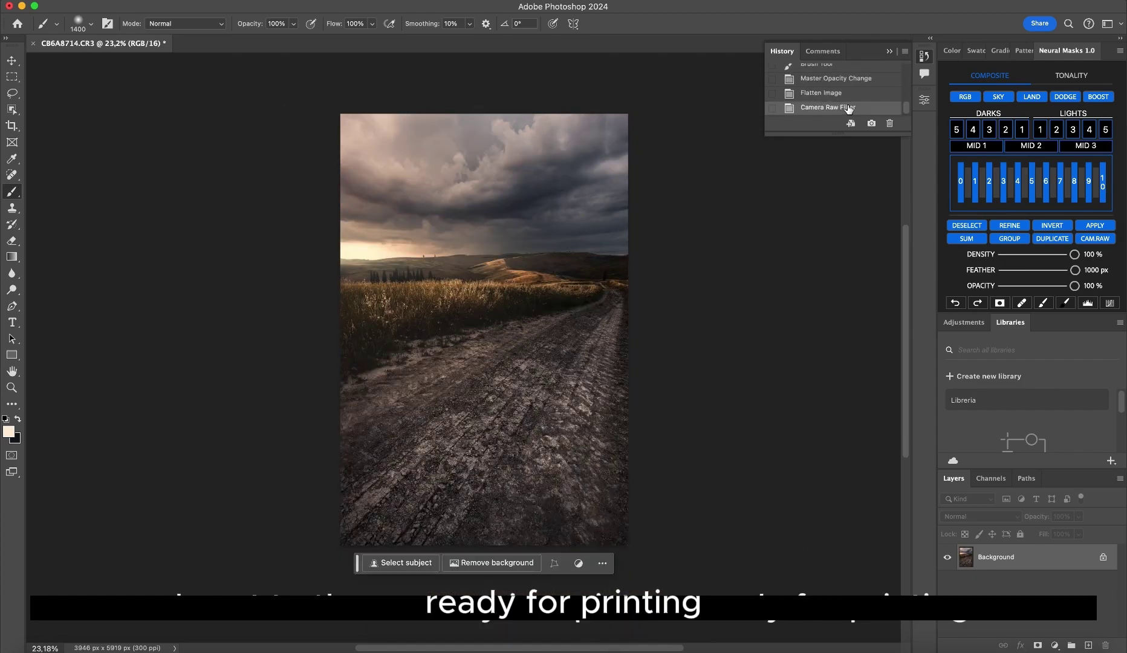
scroll(608, 268, up, 5)
scroll(608, 268, down, 4)
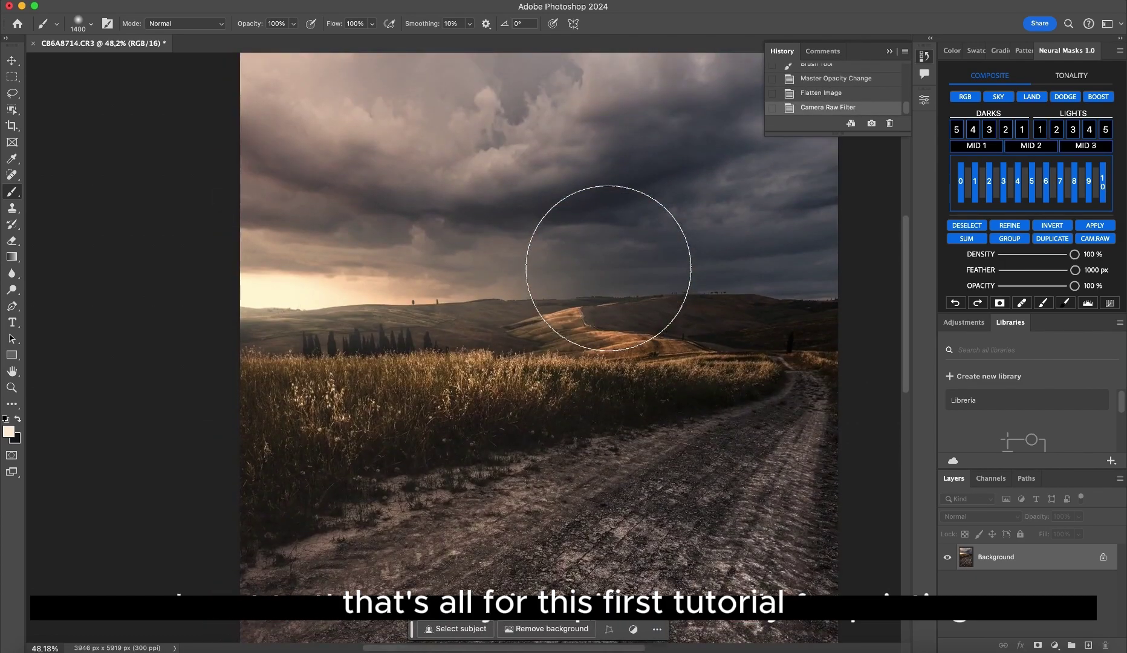
scroll(608, 268, down, 2)
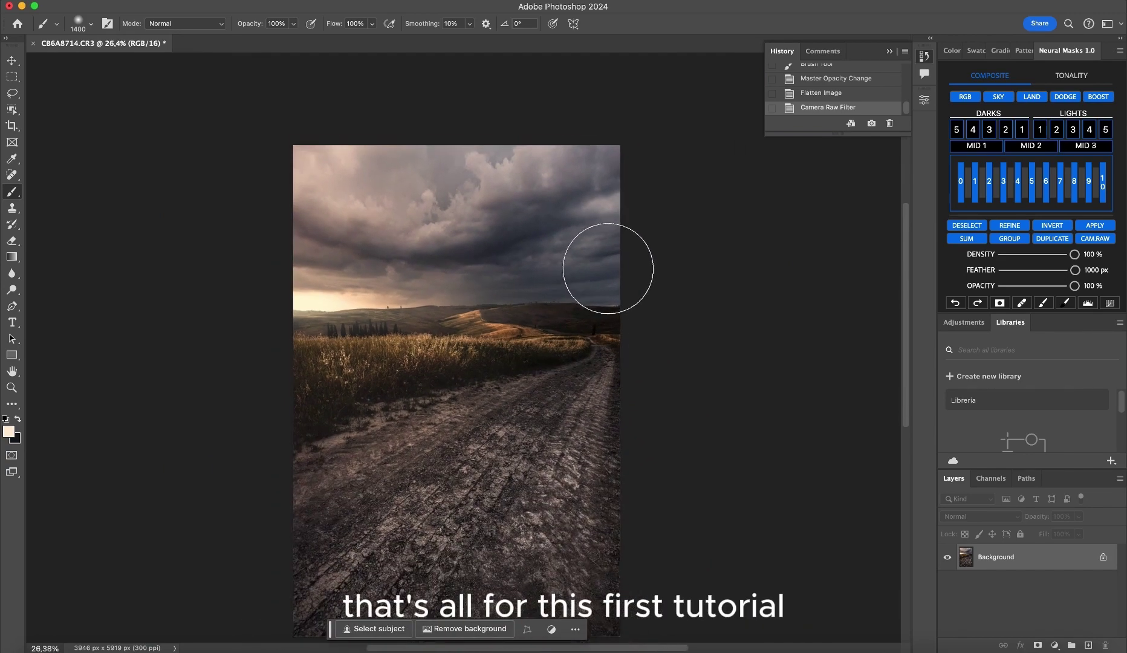